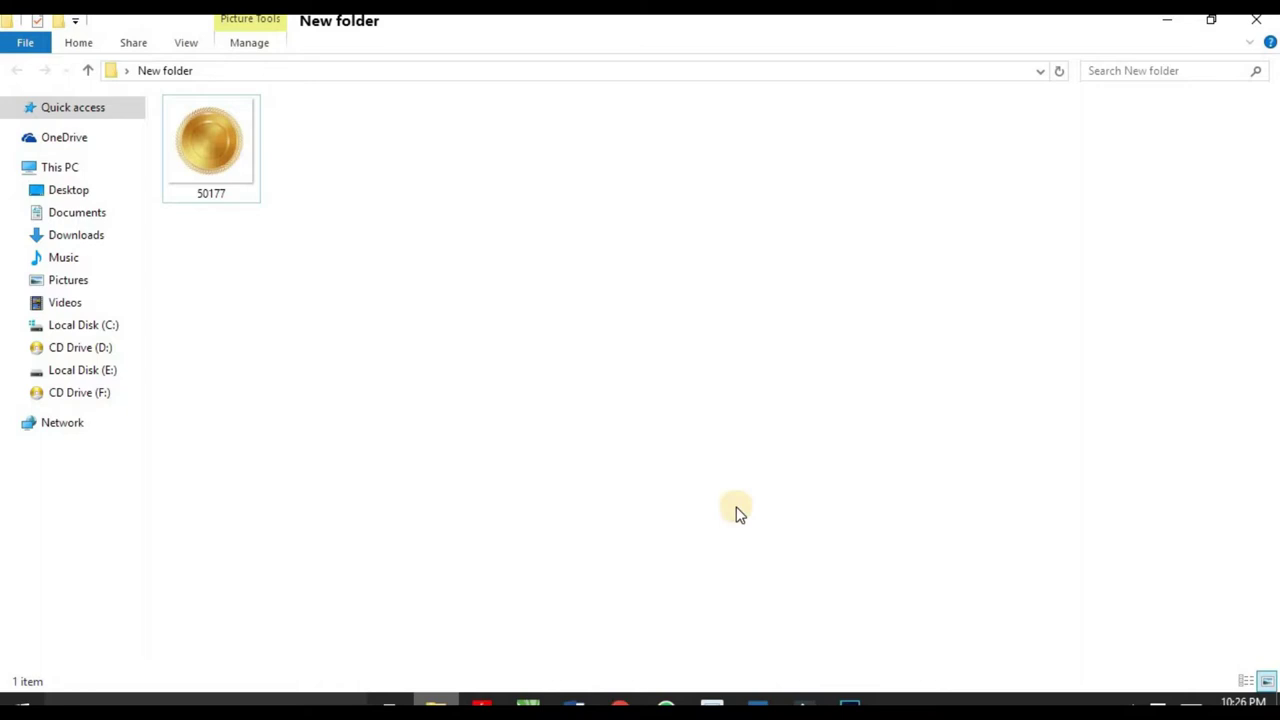
Step: Switch from File Explorer to Photoshop's empty workspace
{"action": "left_click", "coordinate": [849, 705]}
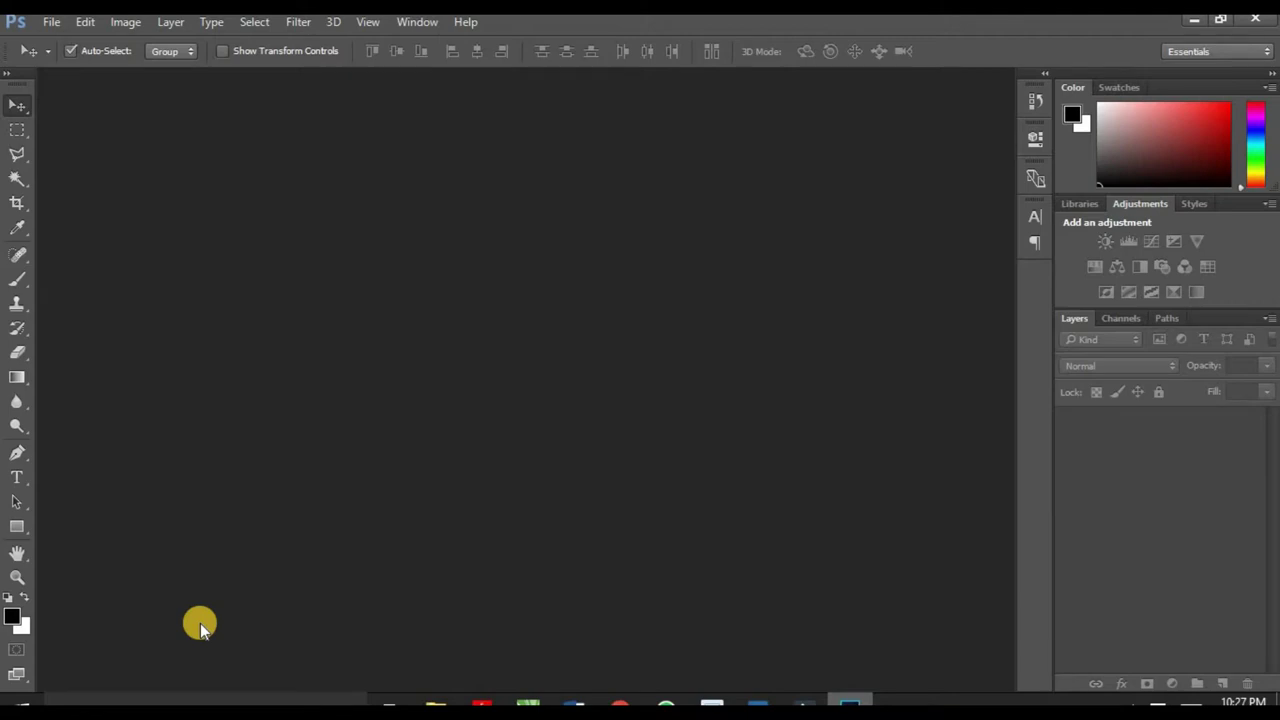
Step: Create a blank A4 document at 300 ppi and unlock its background as Layer 0
{"action": "key", "text": "ctrl+n"}
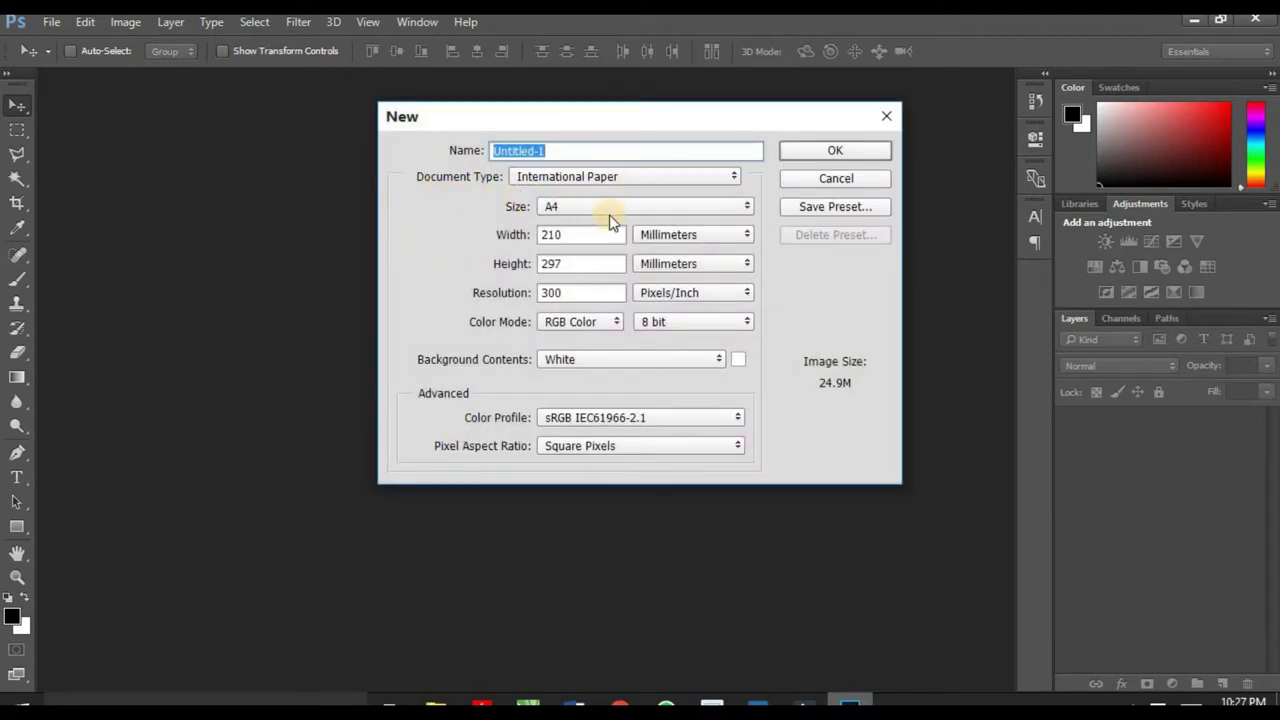
{"action": "left_click", "coordinate": [797, 152]}
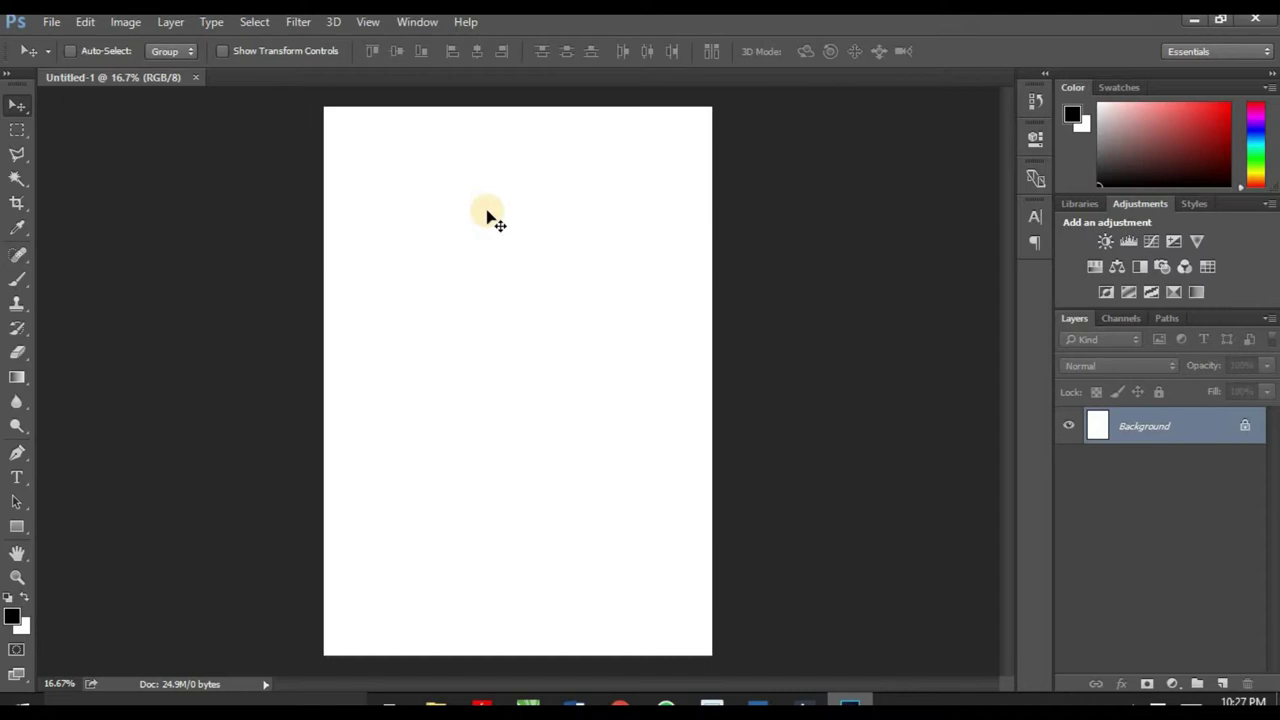
{"action": "left_click", "coordinate": [1241, 427]}
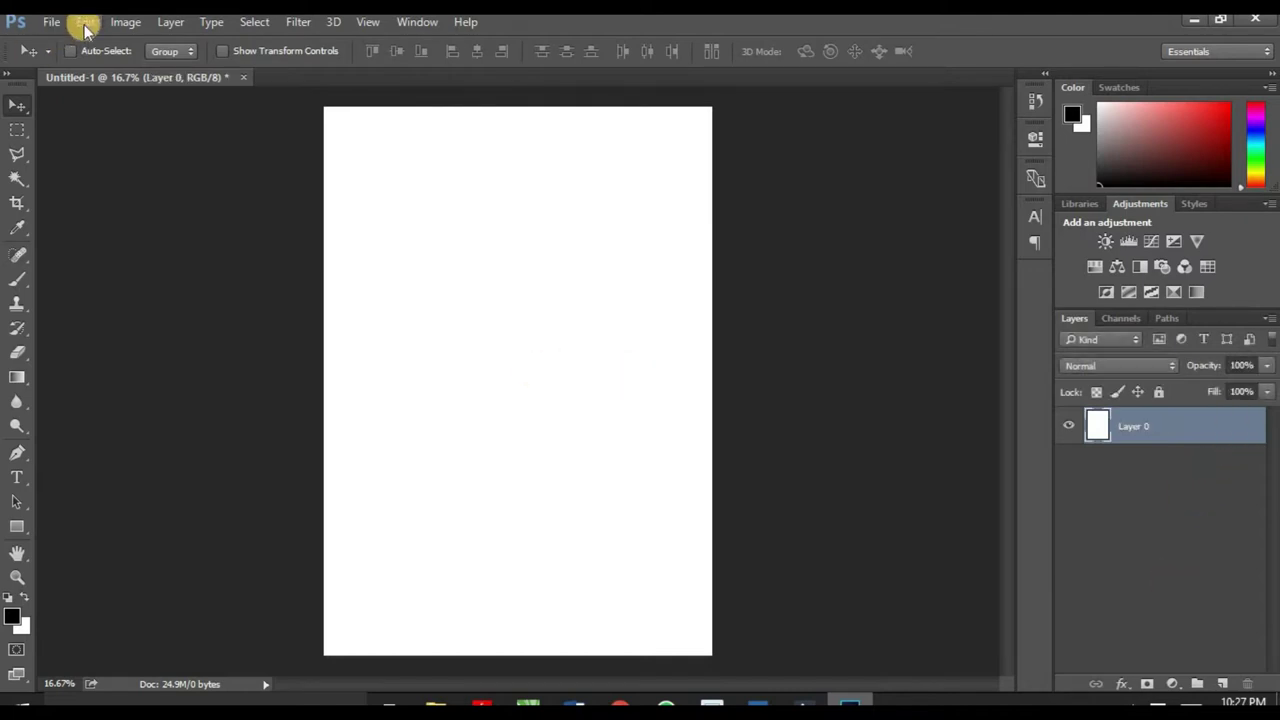
Step: Rotate the canvas 90° clockwise to landscape
{"action": "left_click", "coordinate": [122, 22]}
{"action": "mouse_move", "coordinate": [177, 192]}
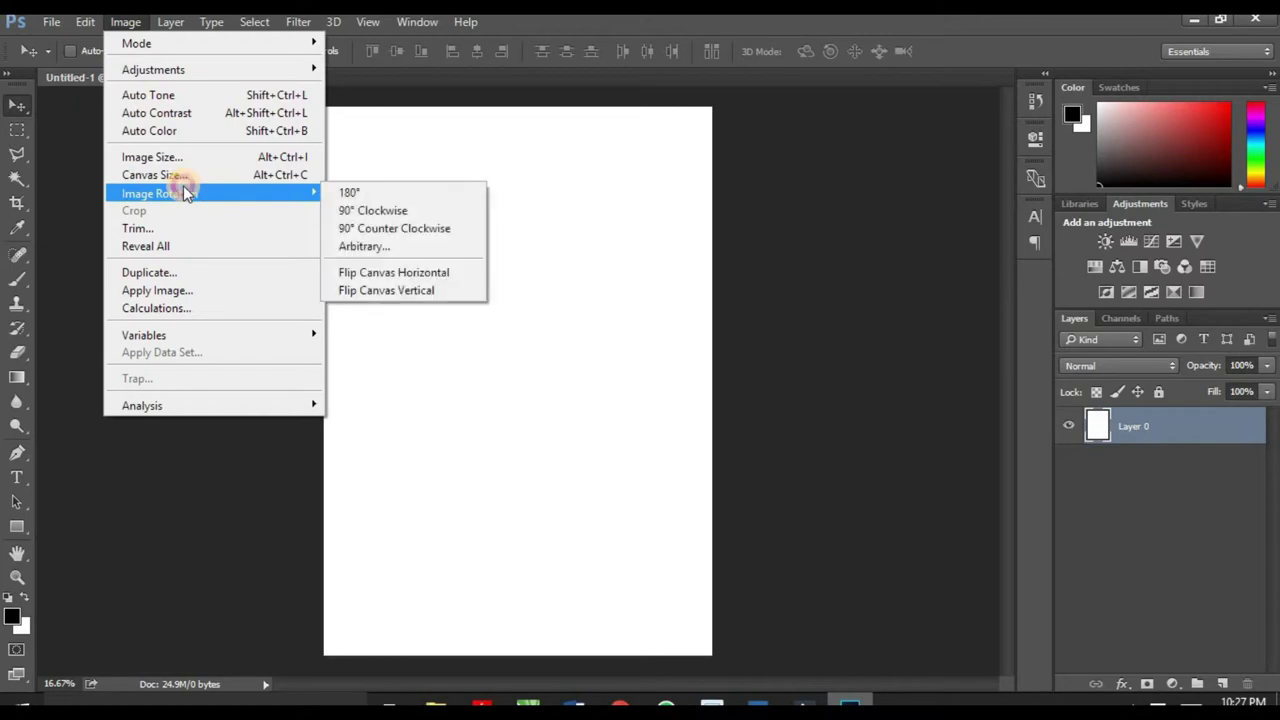
{"action": "left_click", "coordinate": [350, 210]}
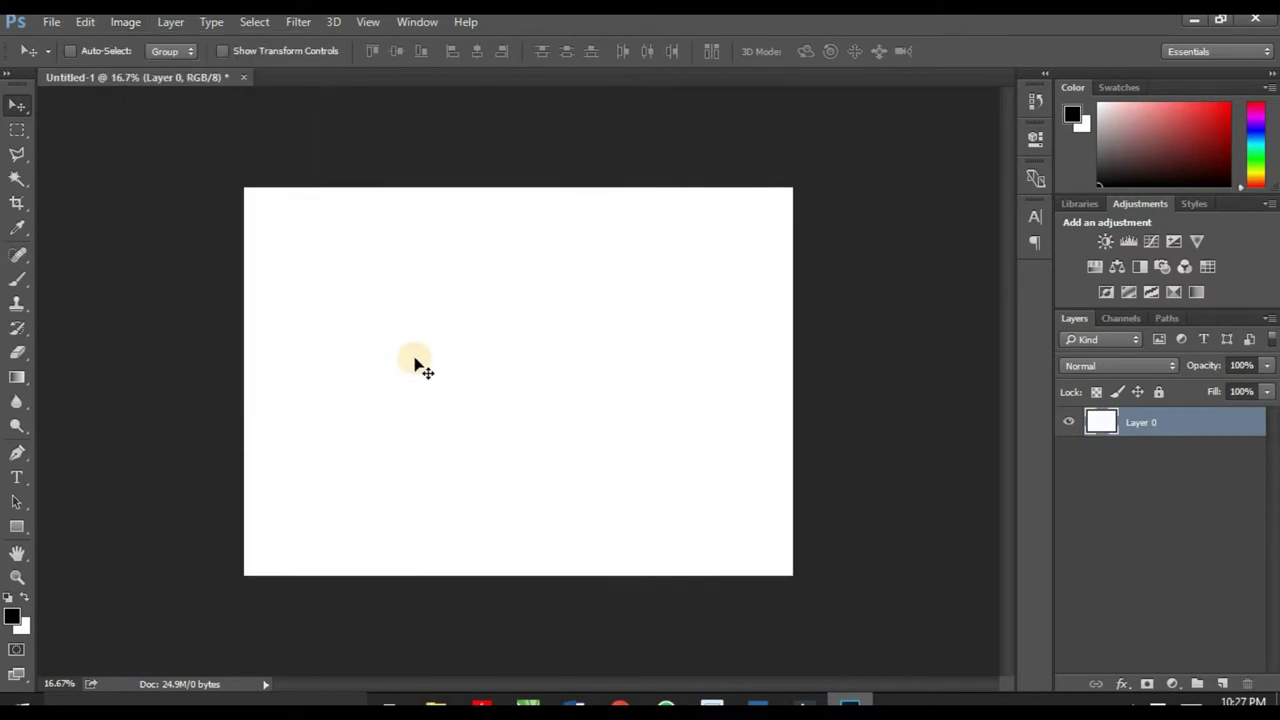
Step: Draw a closed wedge-shaped path along the page's left edge with the Pen tool
{"action": "left_click", "coordinate": [17, 452]}
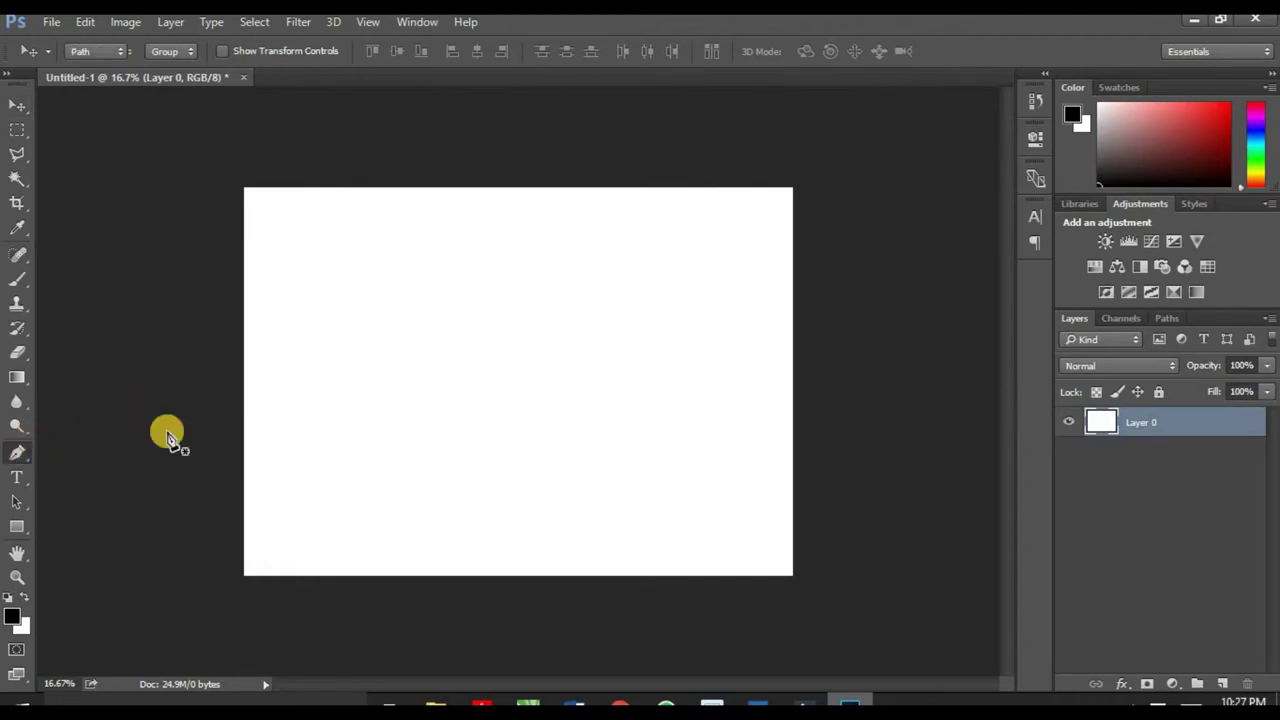
{"action": "left_click", "coordinate": [239, 590]}
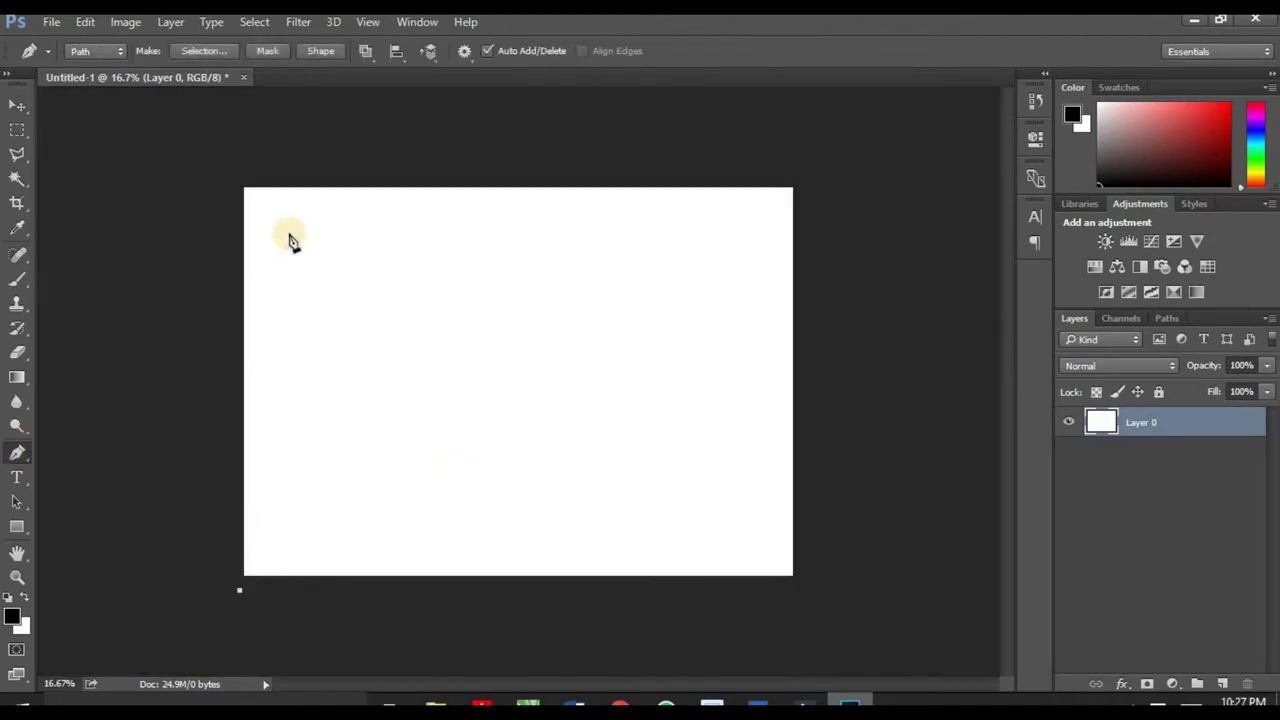
{"action": "left_click", "coordinate": [323, 166]}
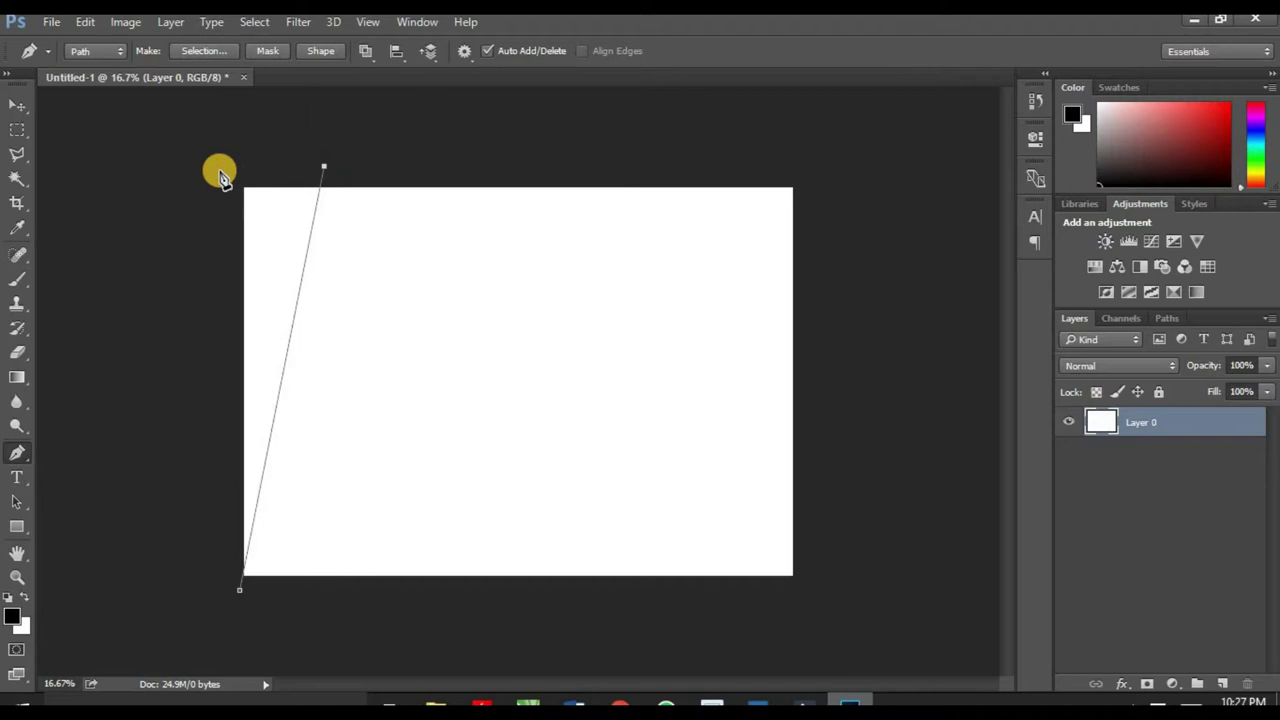
{"action": "left_click", "coordinate": [220, 171]}
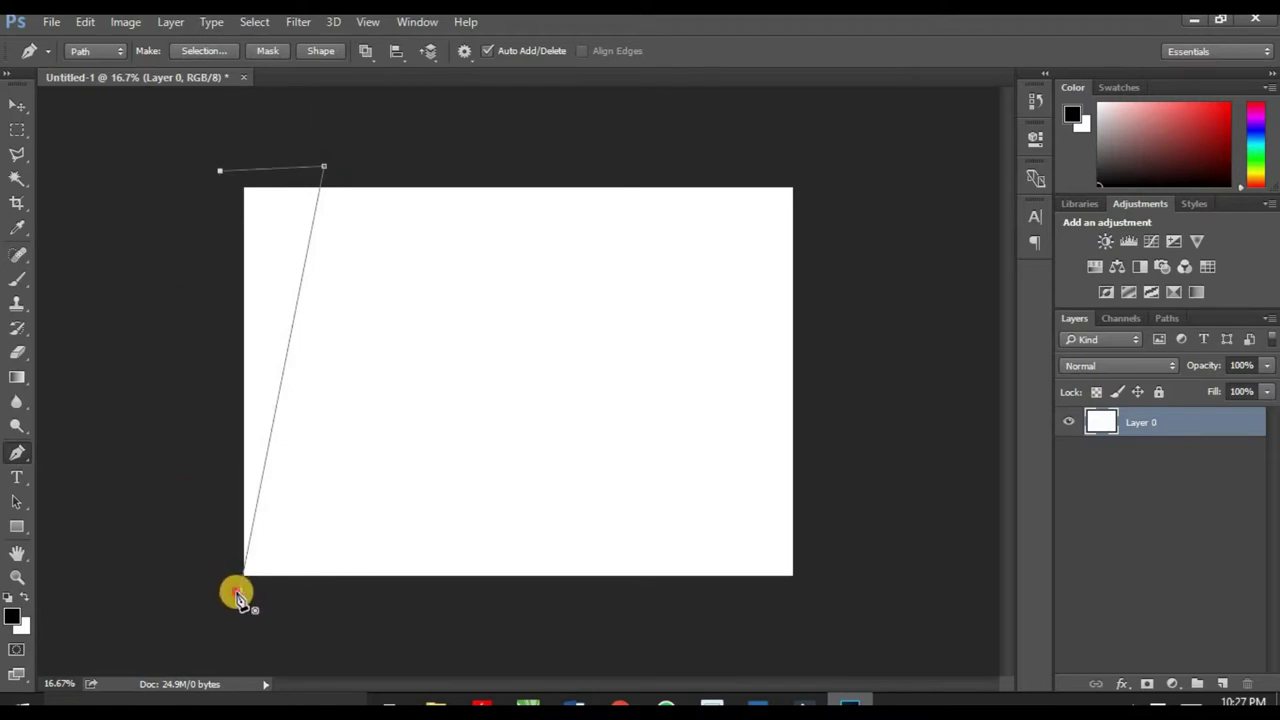
{"action": "left_click", "coordinate": [239, 591]}
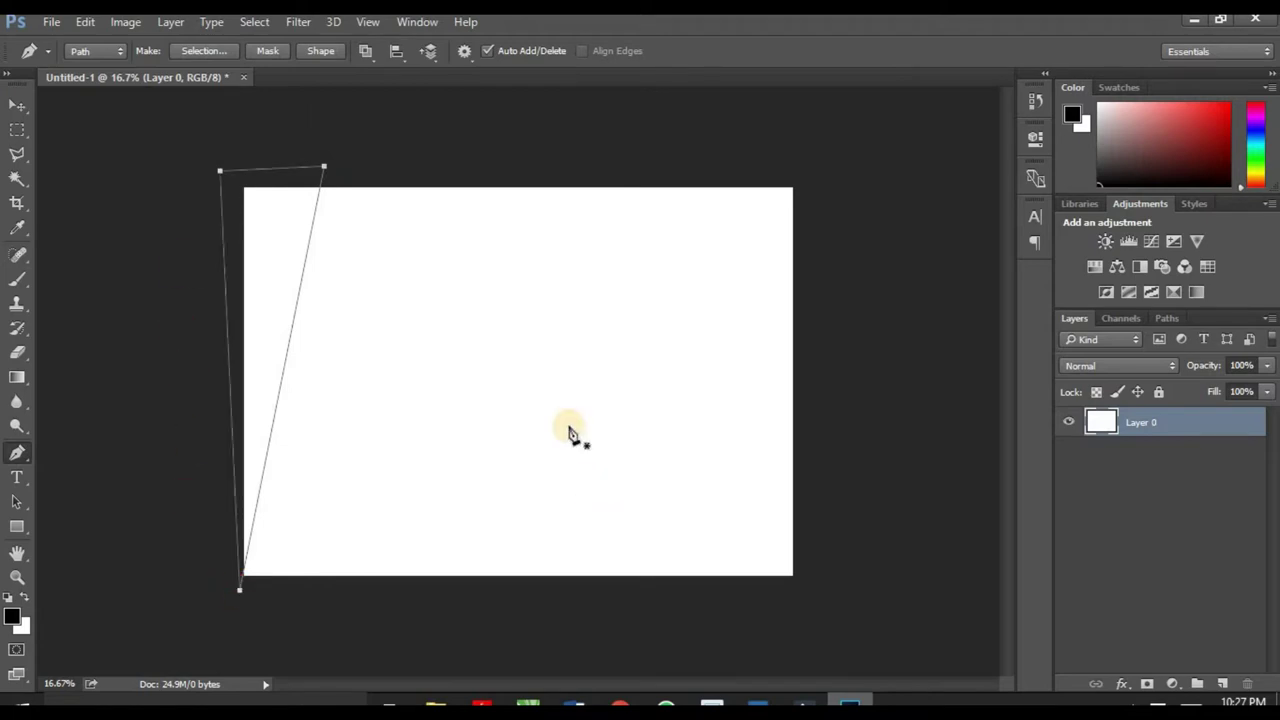
Step: Fill the wedge path with blue 5c75ae on a new Layer 1
{"action": "left_click", "coordinate": [1223, 683]}
{"action": "key", "text": "alt+BackSpace"}
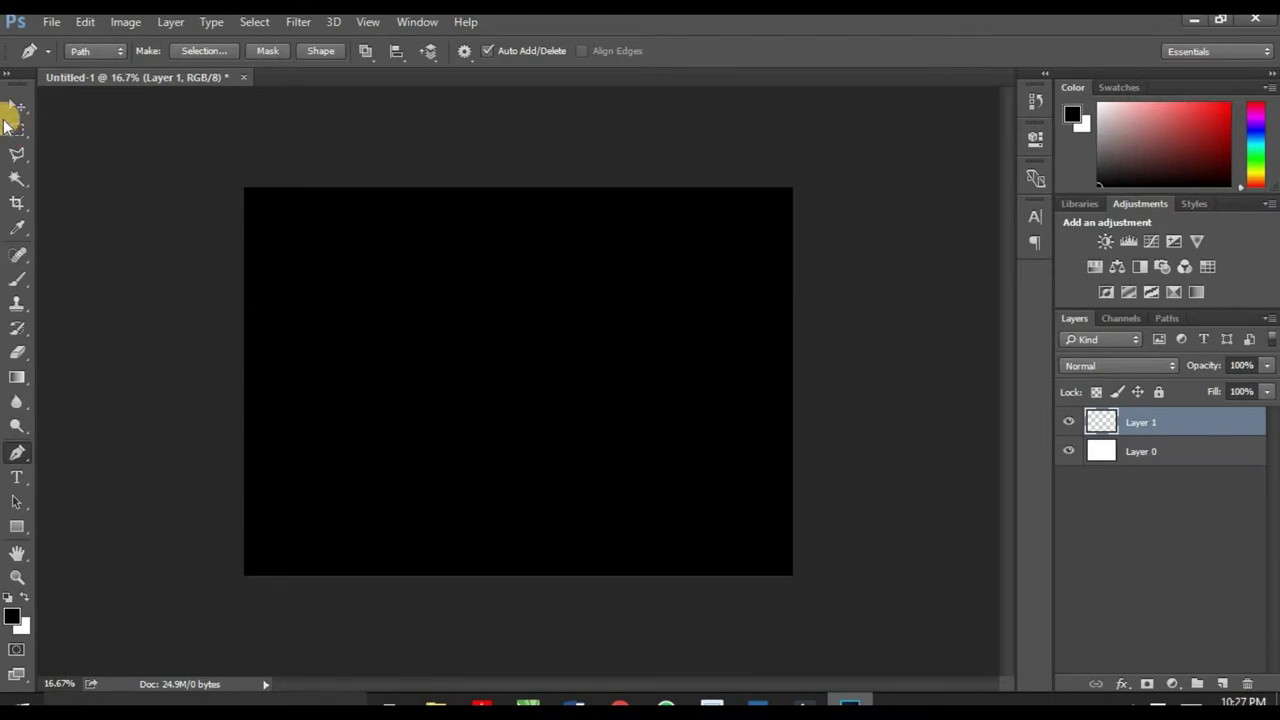
{"action": "right_click", "coordinate": [293, 257]}
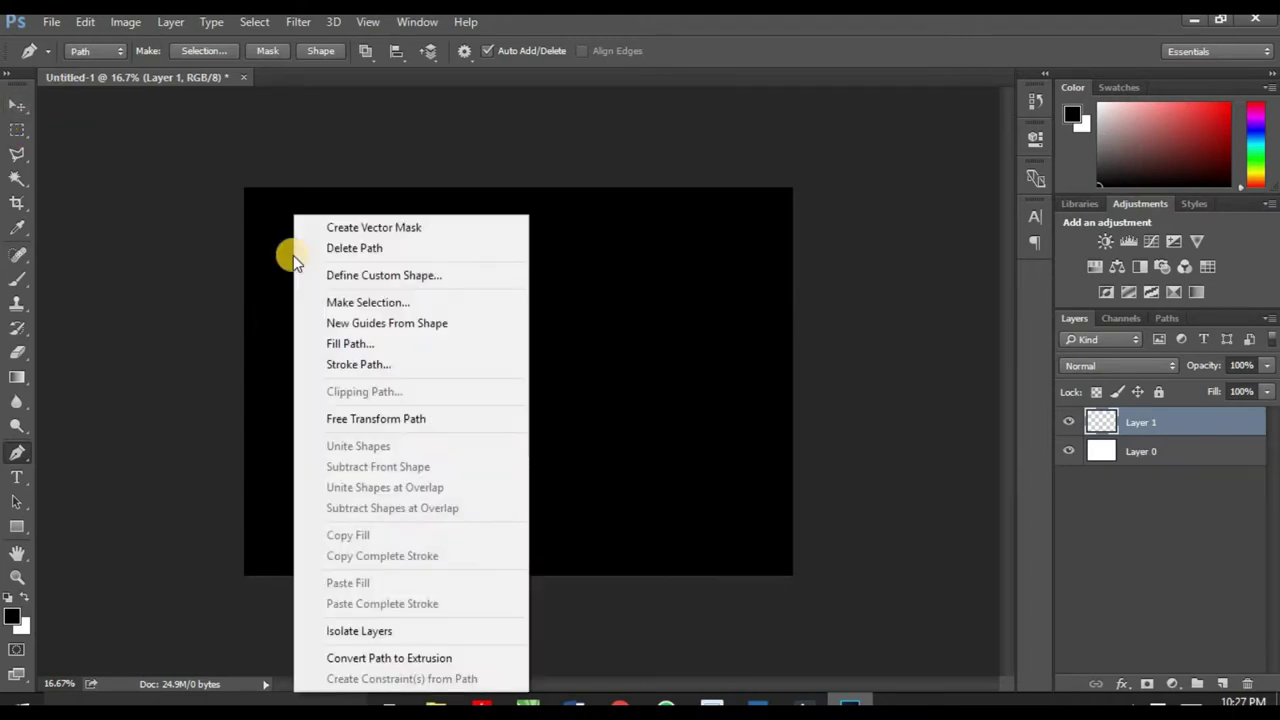
{"action": "left_click", "coordinate": [407, 347]}
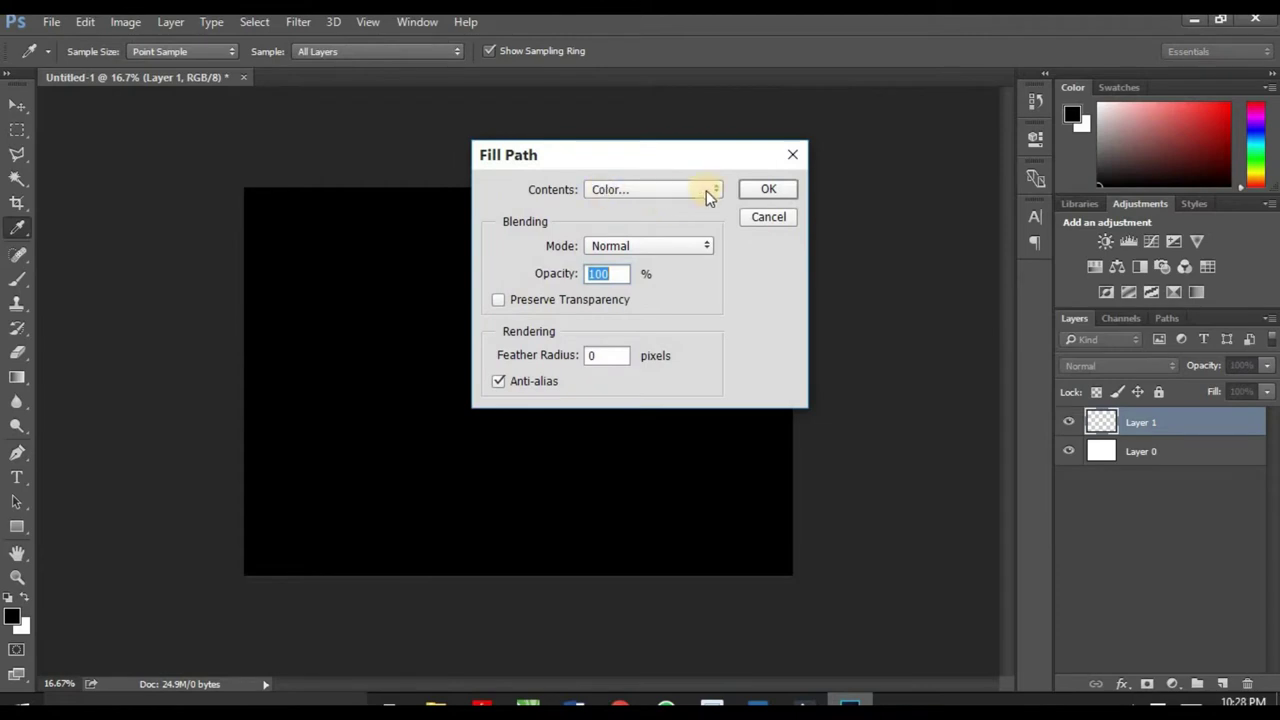
{"action": "left_click", "coordinate": [706, 190]}
{"action": "left_click", "coordinate": [634, 234]}
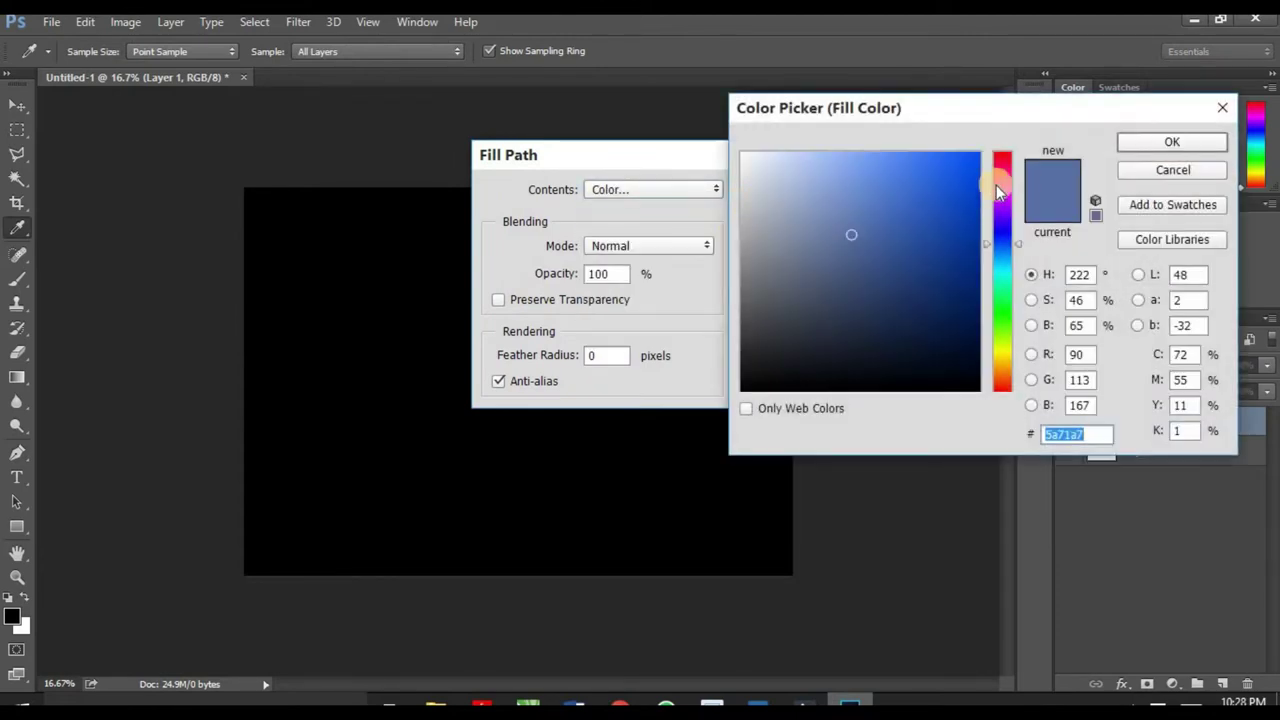
{"action": "mouse_move", "coordinate": [851, 232]}
{"action": "left_mouse_down"}
{"action": "mouse_move", "coordinate": [849, 251]}
{"action": "mouse_move", "coordinate": [853, 228]}
{"action": "left_mouse_up"}
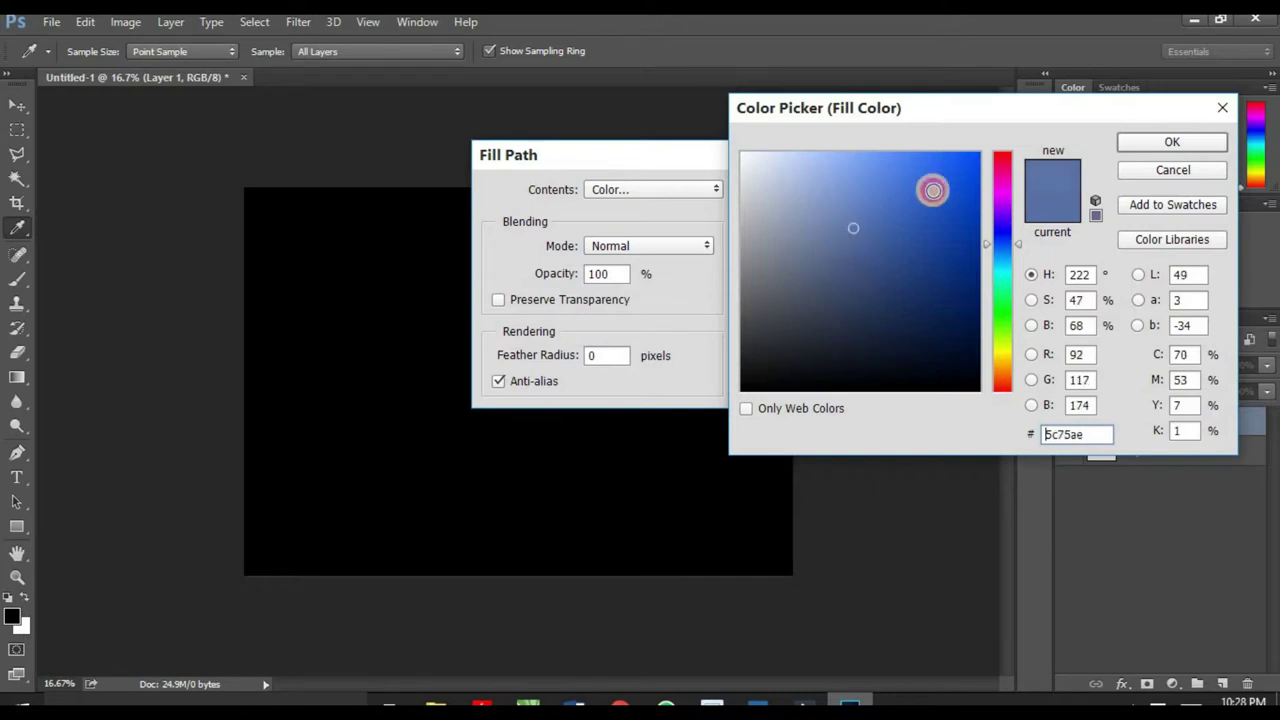
{"action": "left_click", "coordinate": [1140, 145]}
{"action": "left_click", "coordinate": [768, 189]}
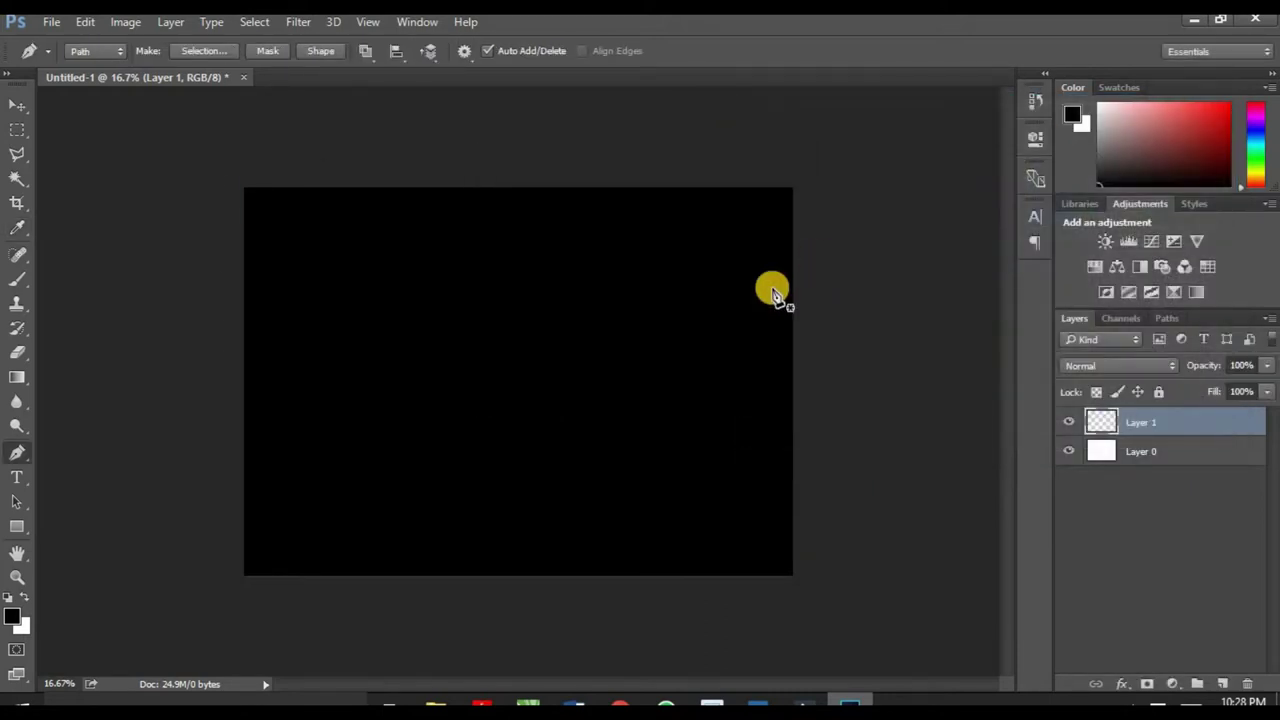
Step: Delete the wedge path, keeping the blue band on the left edge
{"action": "left_click", "coordinate": [20, 108]}
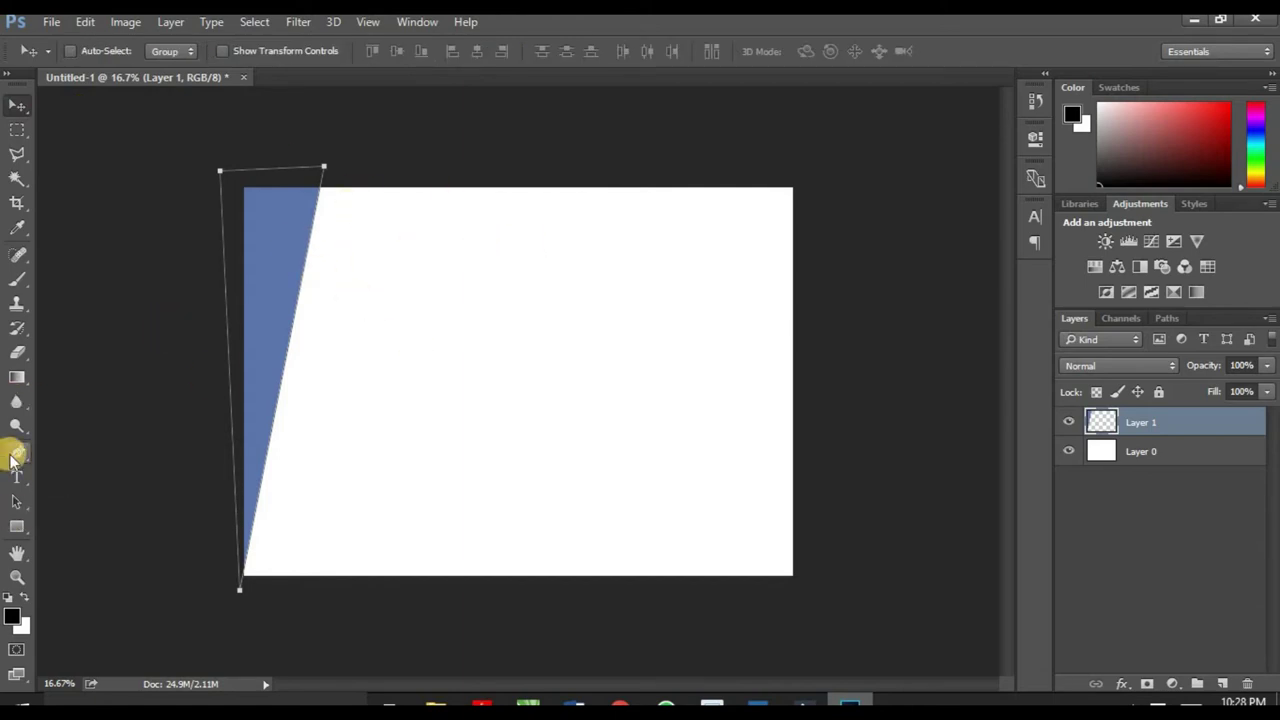
{"action": "left_click", "coordinate": [14, 455]}
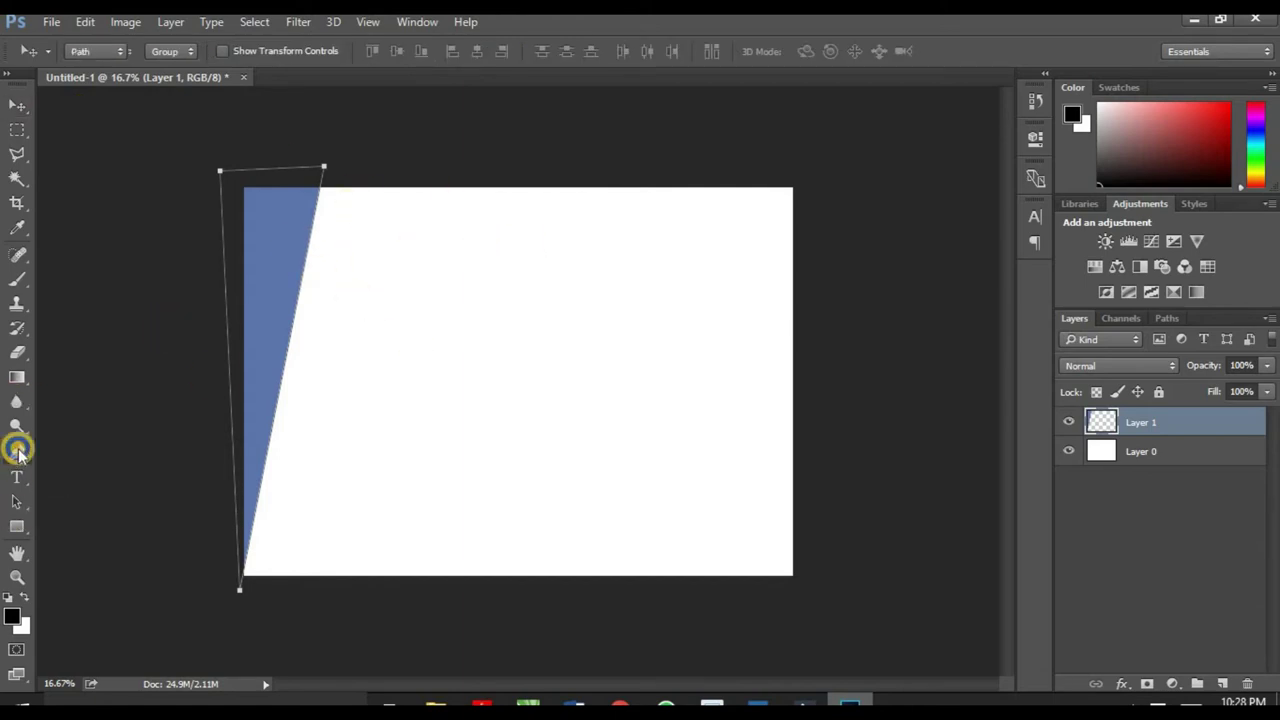
{"action": "right_click", "coordinate": [274, 283]}
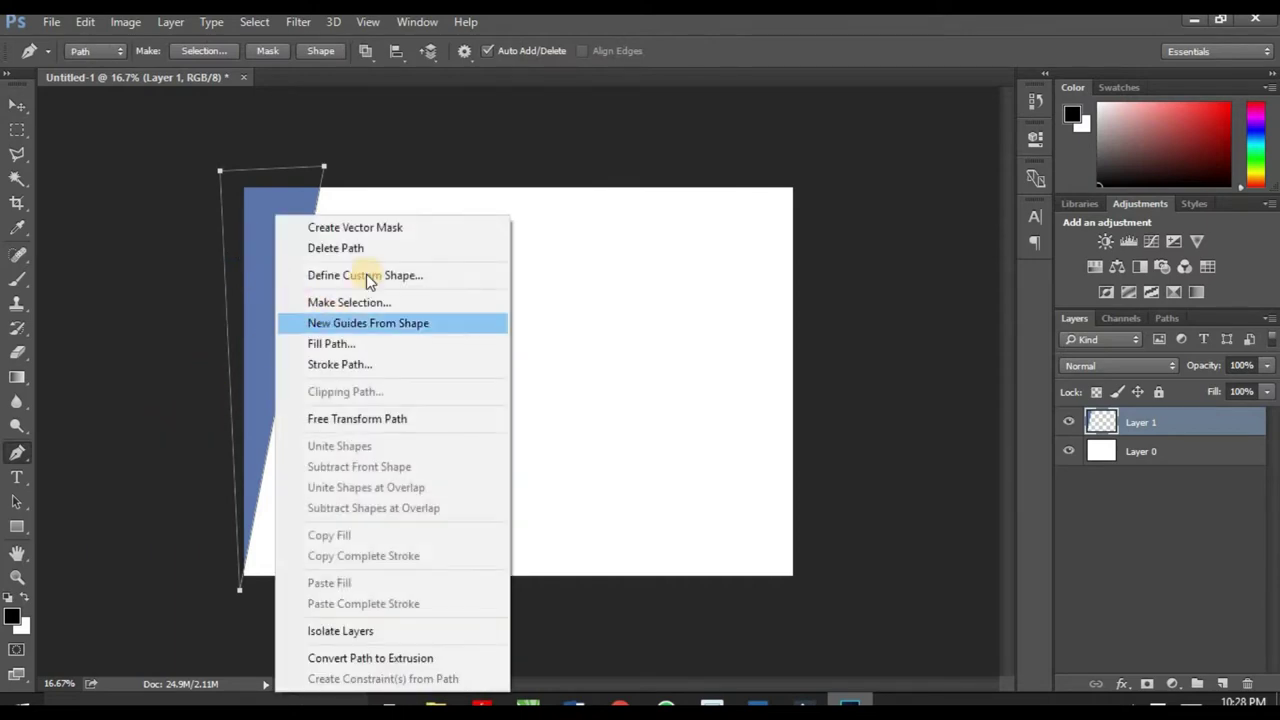
{"action": "left_click", "coordinate": [371, 249]}
{"action": "left_click", "coordinate": [16, 106]}
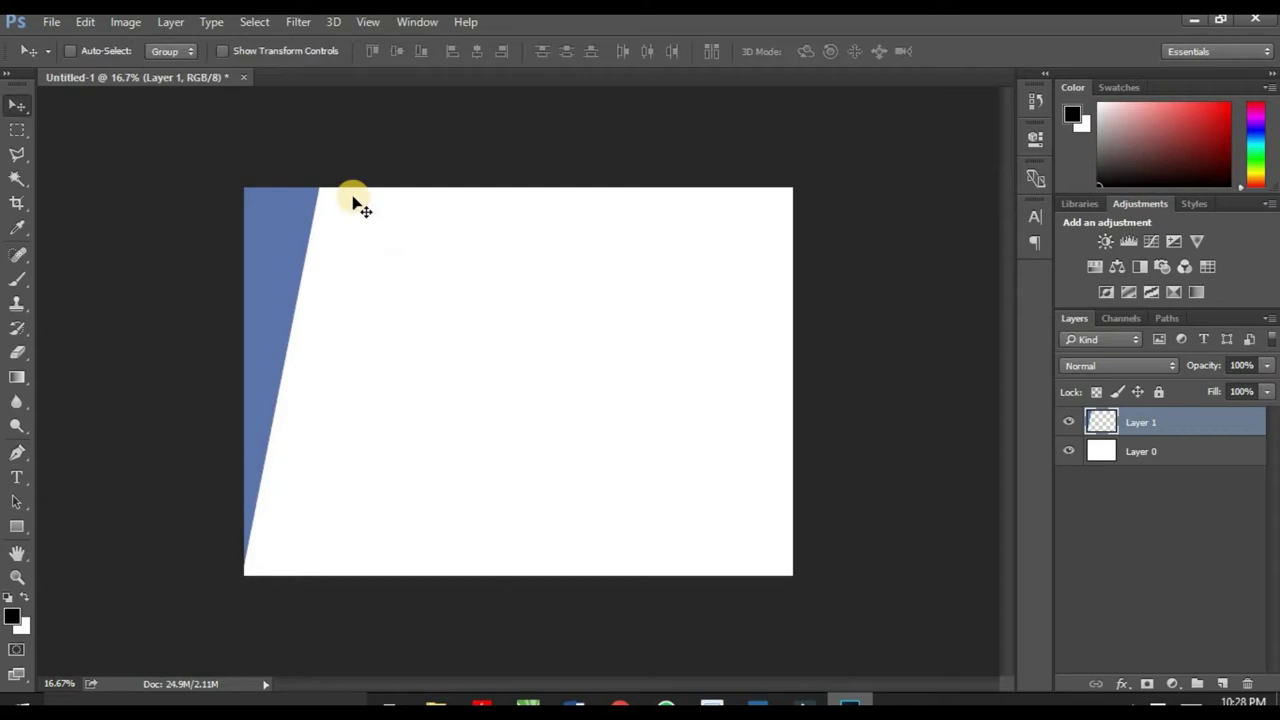
{"action": "left_click_drag", "start_coordinate": [247, 305], "coordinate": [430, 312]}
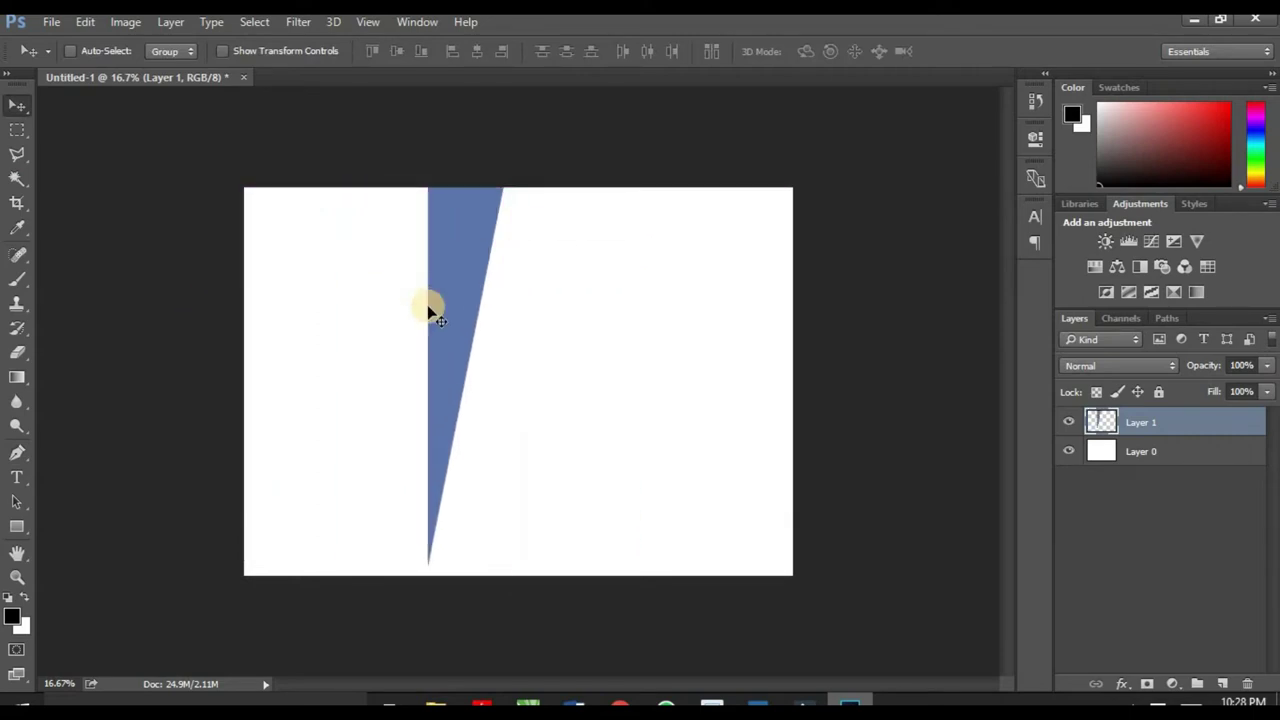
{"action": "key", "text": "ctrl+z"}
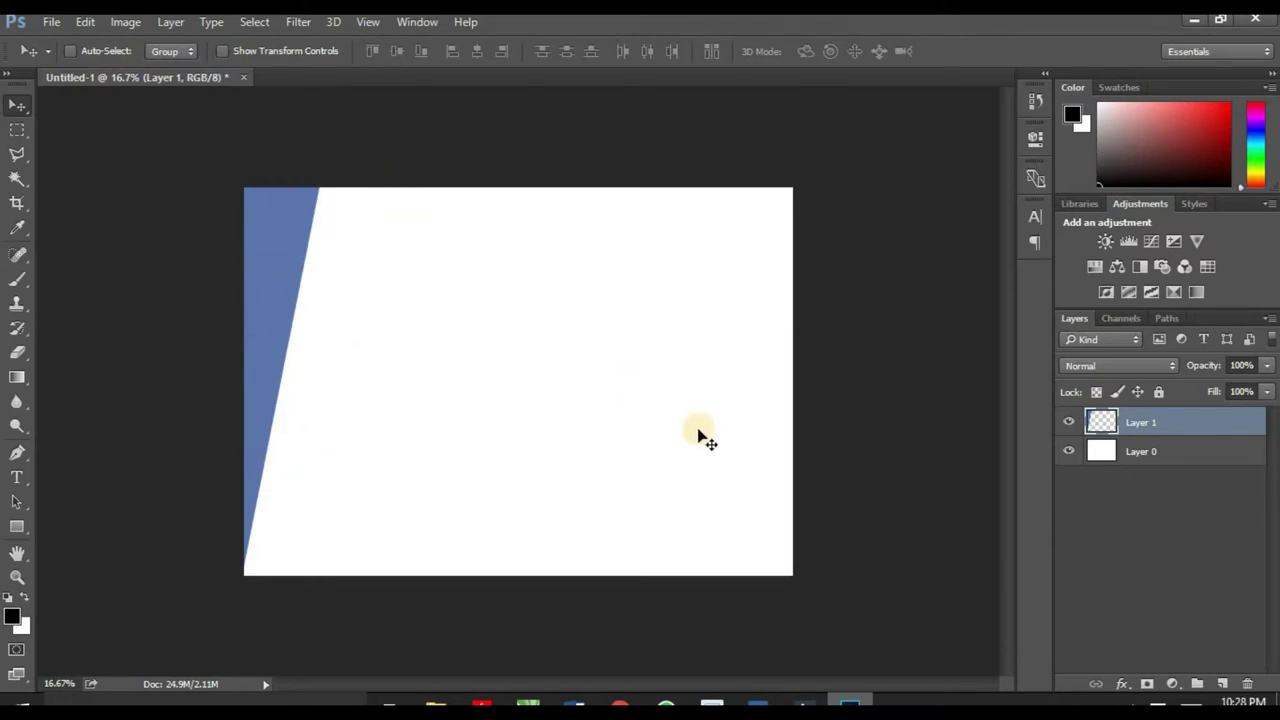
Step: Apply a gold Gradient Overlay at 90°, scale 94%, to the Layer 1 wedge
{"action": "left_click", "coordinate": [1124, 685]}
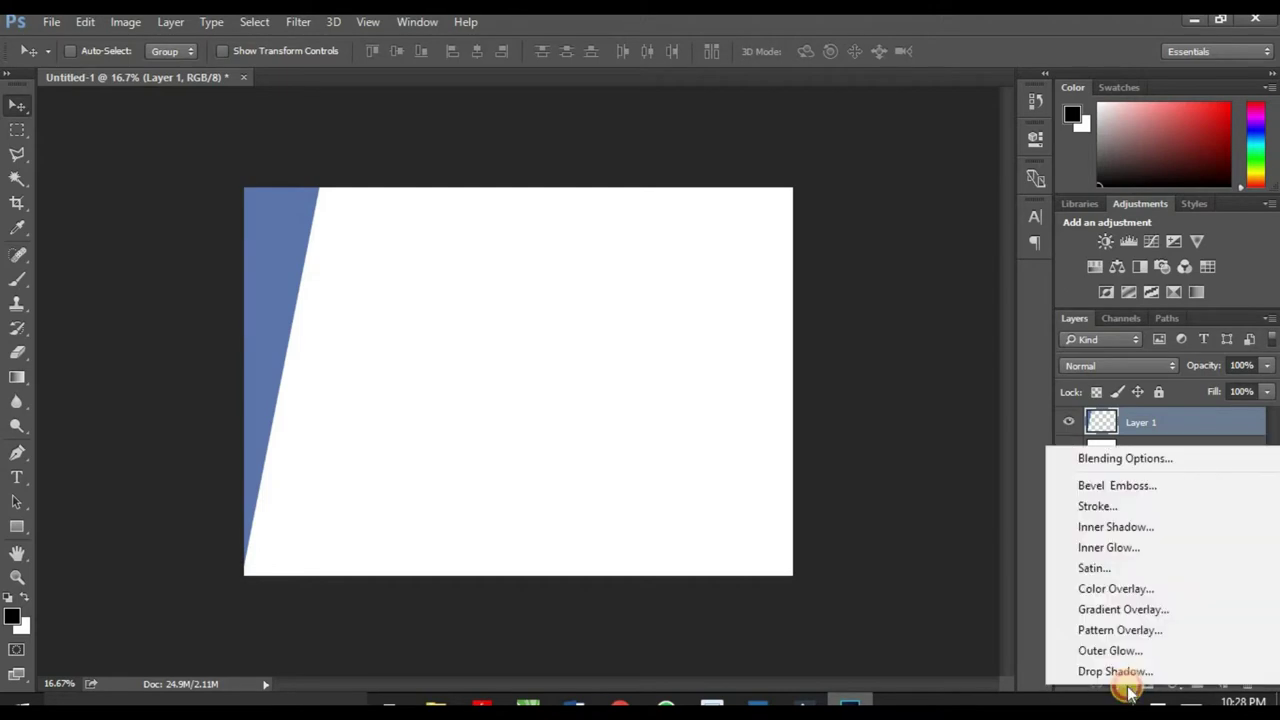
{"action": "left_click", "coordinate": [1128, 612]}
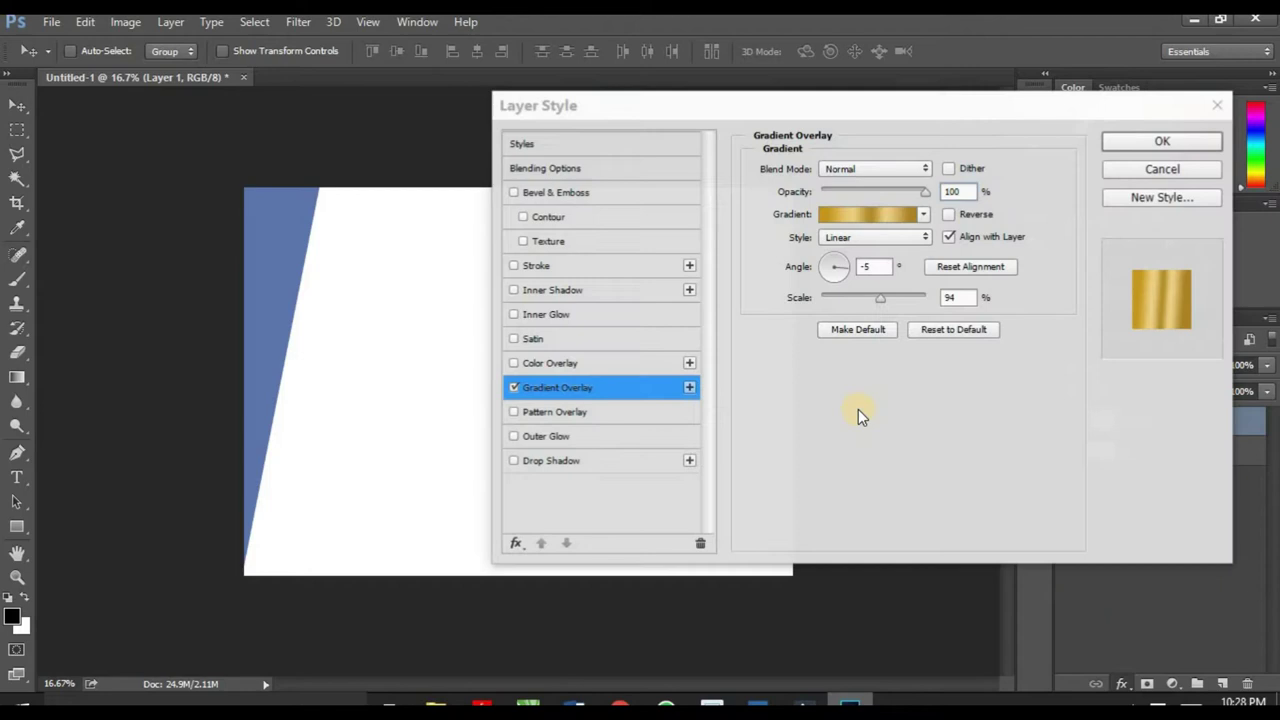
{"action": "left_click", "coordinate": [852, 218]}
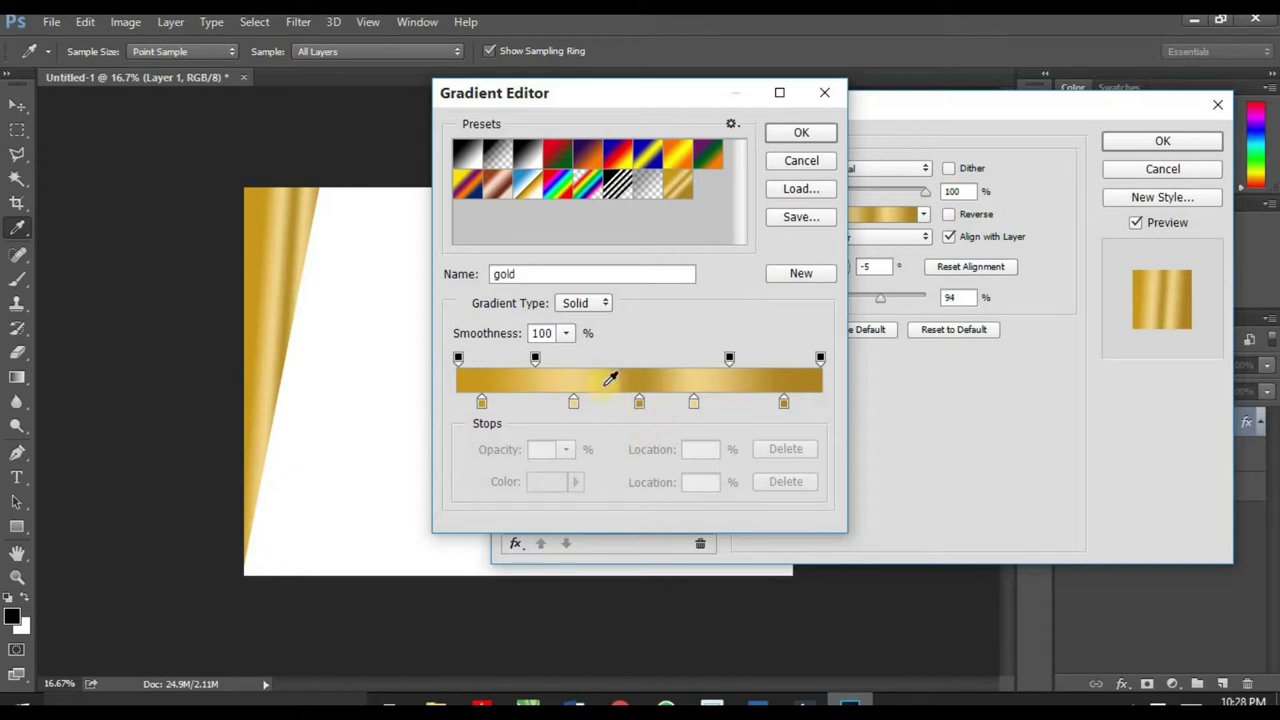
{"action": "left_click", "coordinate": [794, 132]}
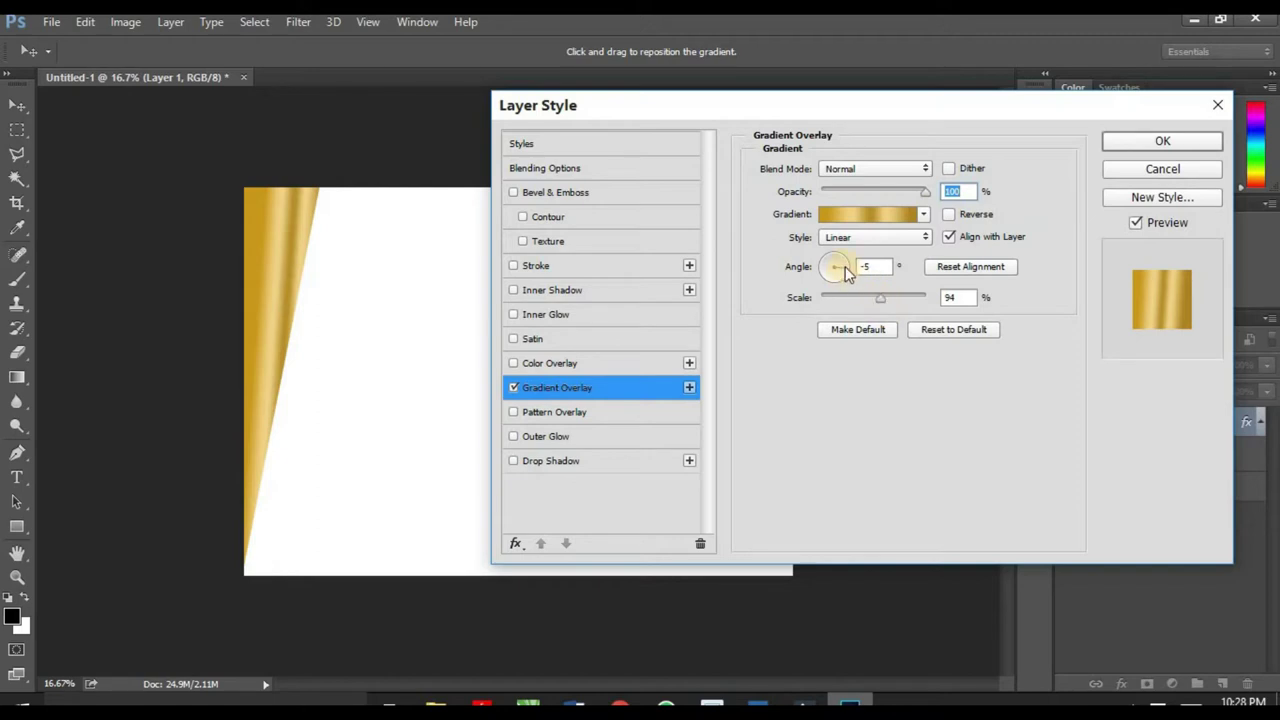
{"action": "left_click_drag", "start_coordinate": [845, 273], "coordinate": [838, 263]}
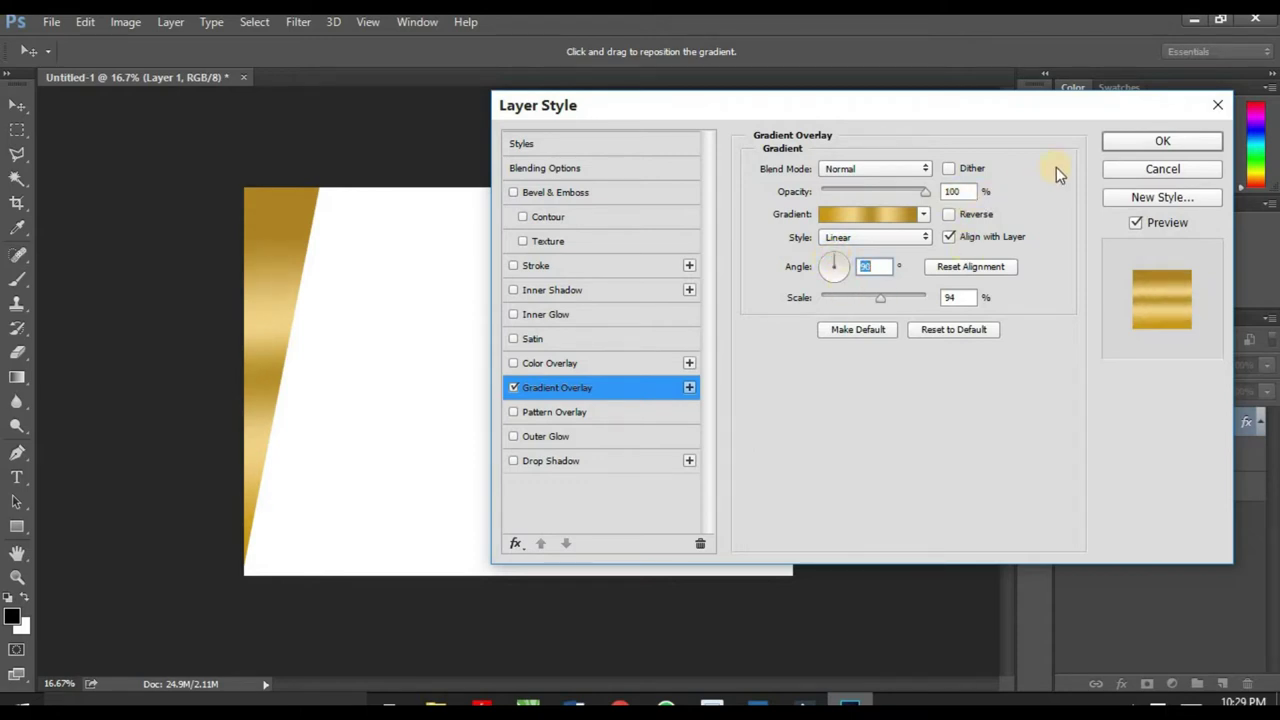
{"action": "left_click", "coordinate": [1125, 148]}
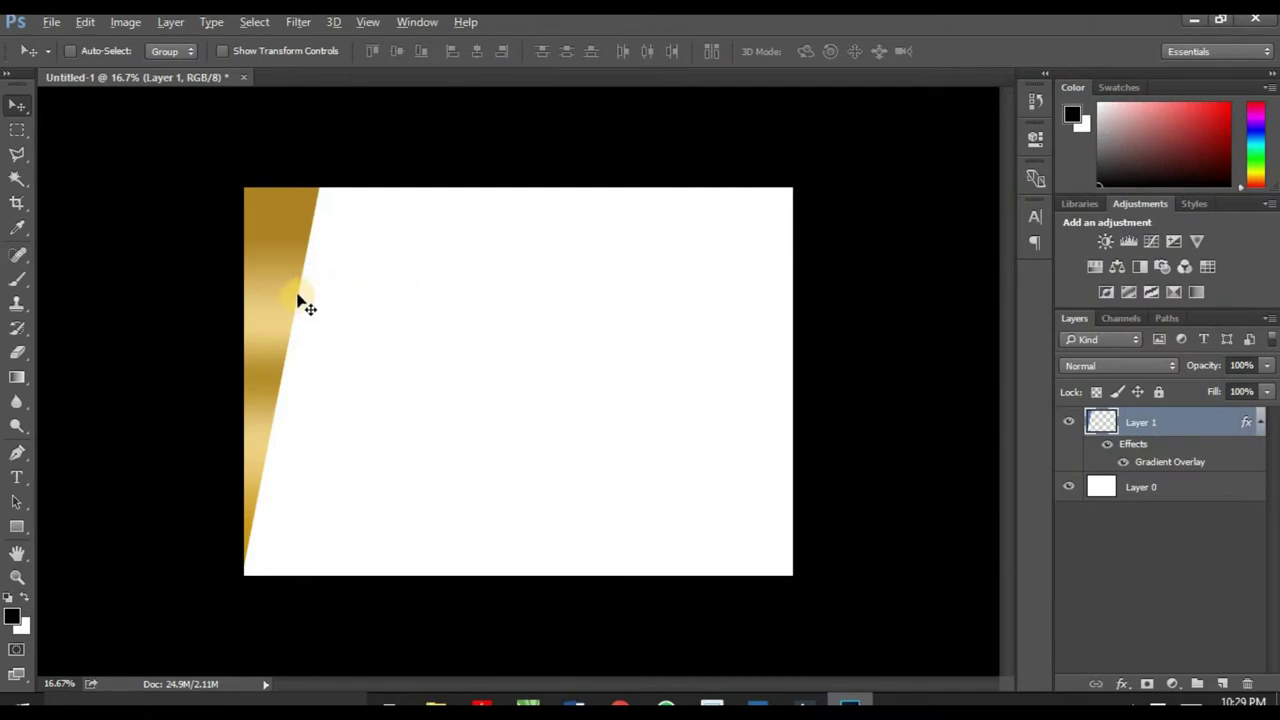
Step: Duplicate Layer 1 and shift the copy slightly to the right
{"action": "scroll", "coordinate": [250, 257], "scroll_direction": "up", "scroll_amount": 2}
{"action": "scroll", "coordinate": [247, 265], "scroll_direction": "down", "scroll_amount": 3}
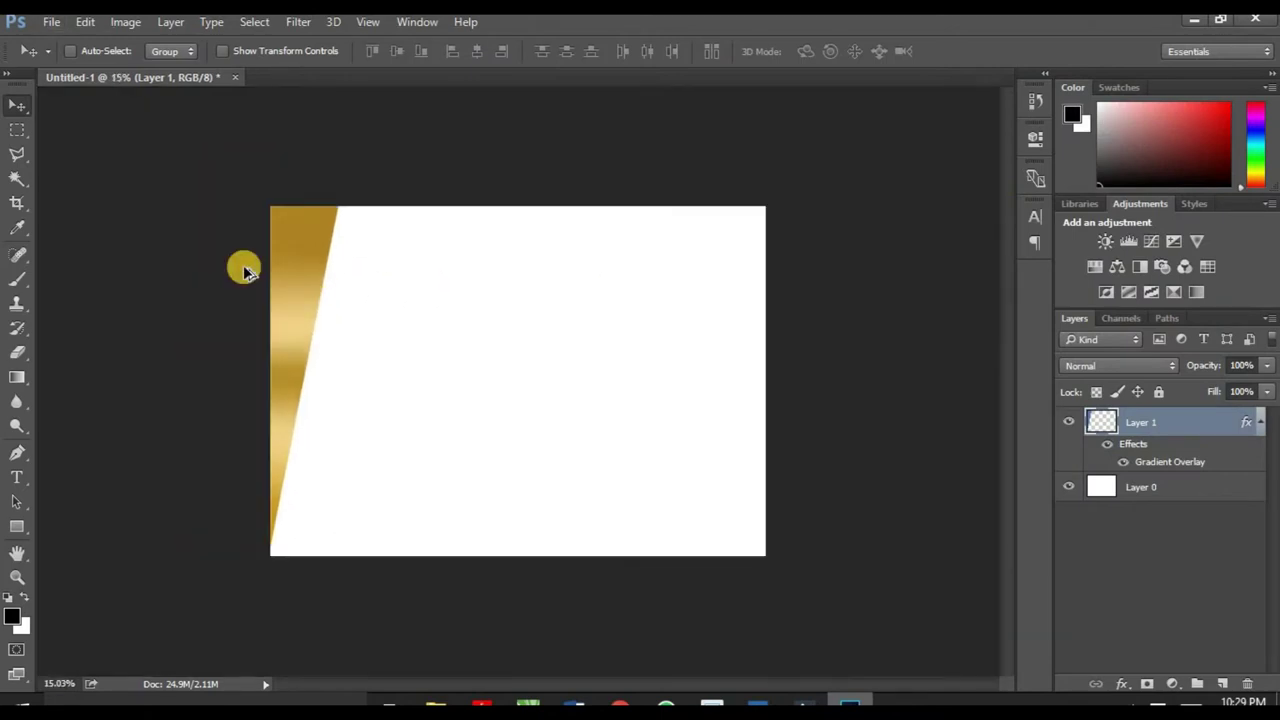
{"action": "scroll", "coordinate": [245, 270], "scroll_direction": "up", "scroll_amount": 1}
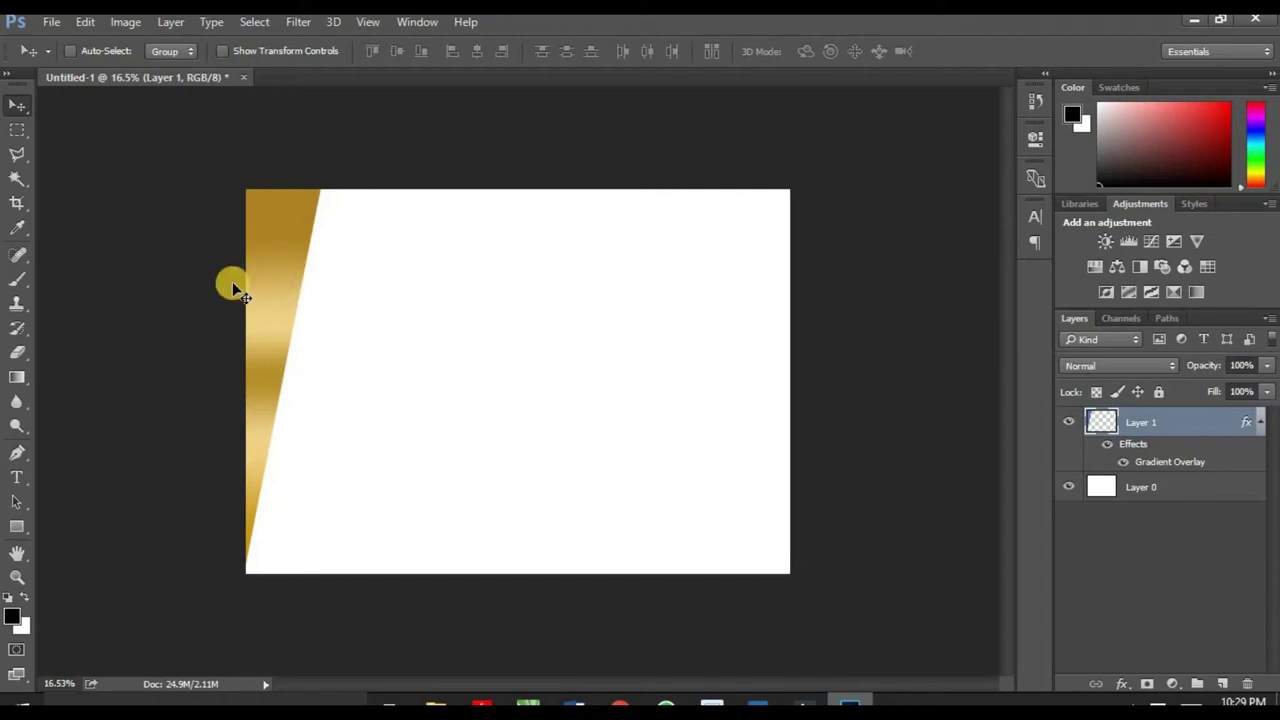
{"action": "key", "text": "ctrl"}
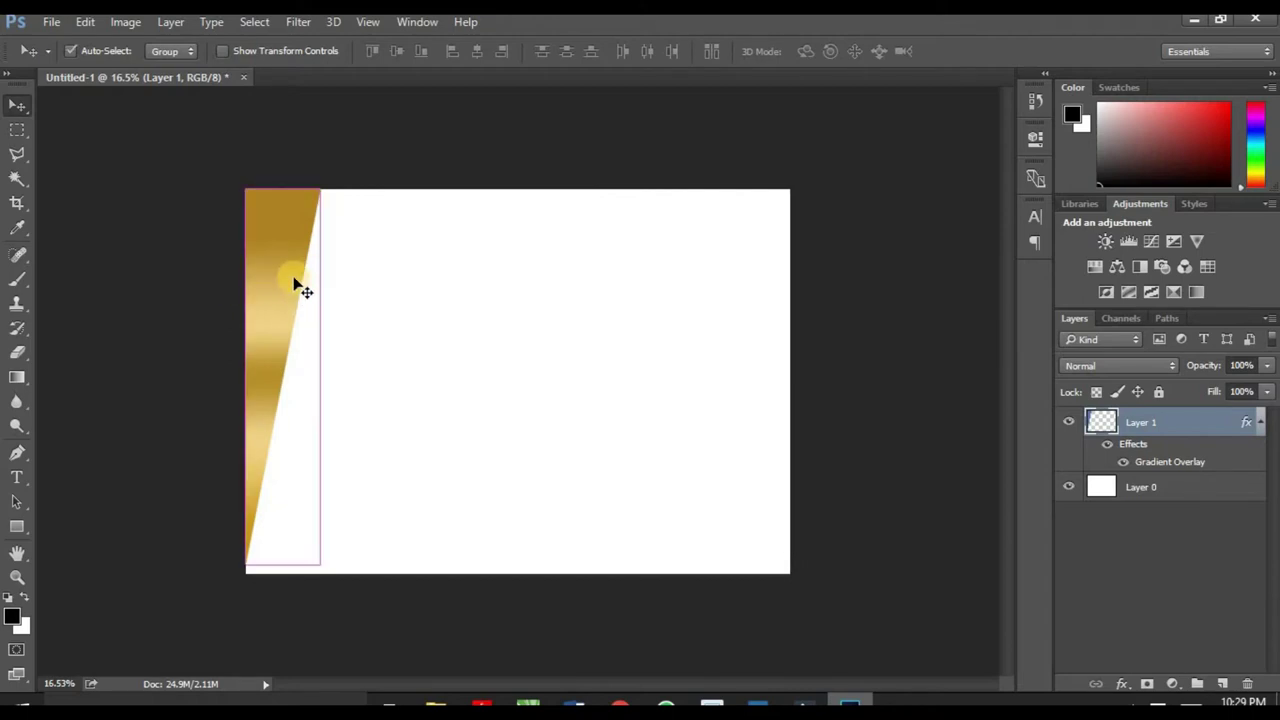
{"action": "key", "text": "ctrl+j"}
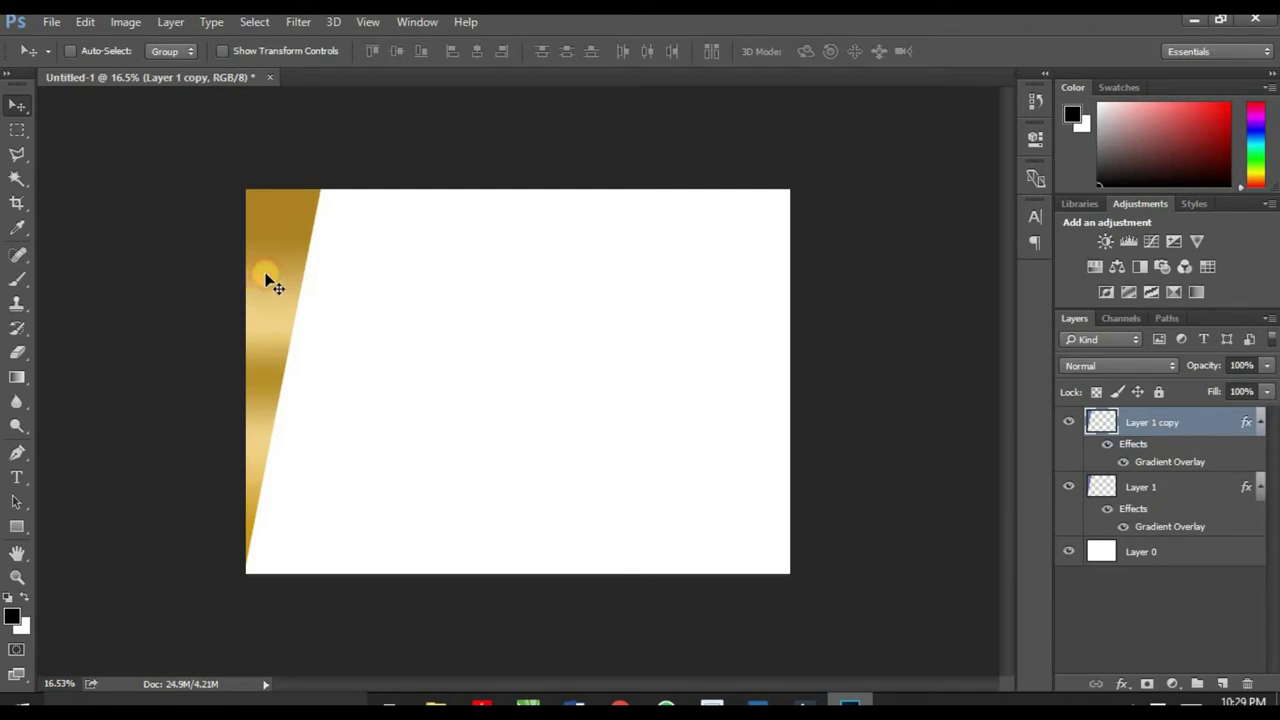
{"action": "left_click_drag", "start_coordinate": [278, 280], "coordinate": [283, 325]}
Step: Re-angle the copy's gold Gradient Overlay diagonally to about 32°
{"action": "left_click", "coordinate": [1125, 684]}
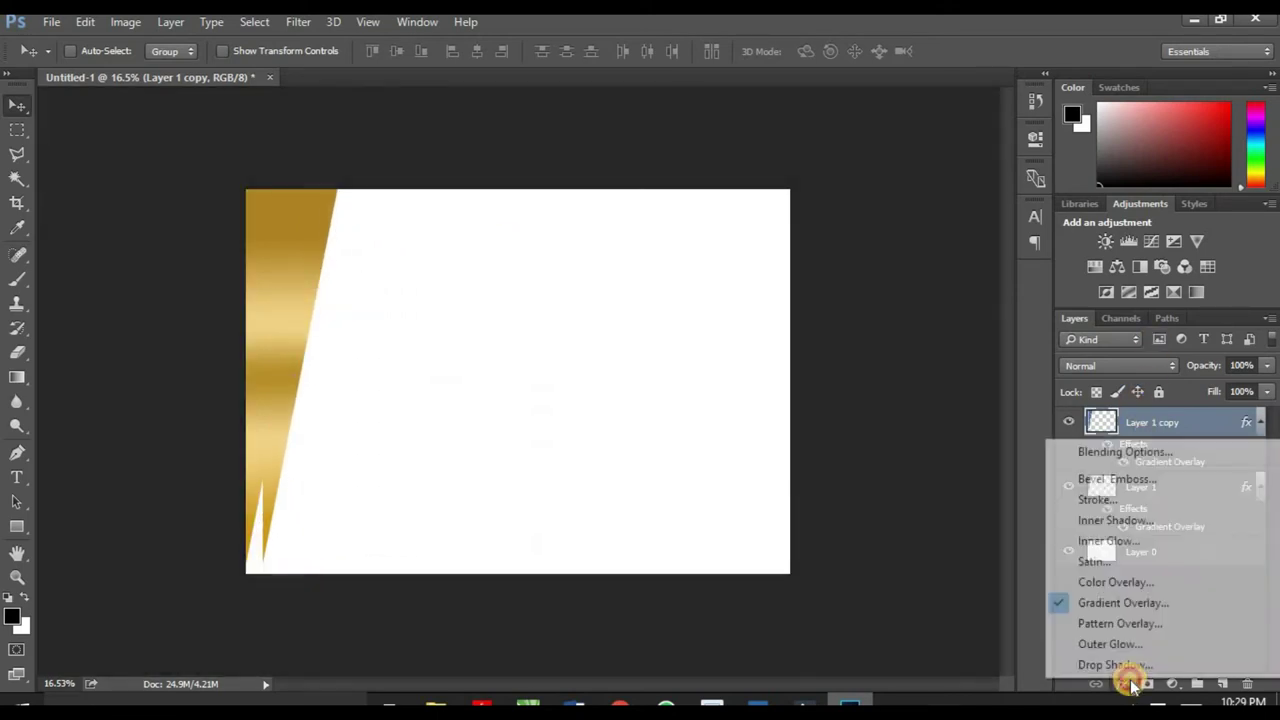
{"action": "left_click", "coordinate": [1123, 603]}
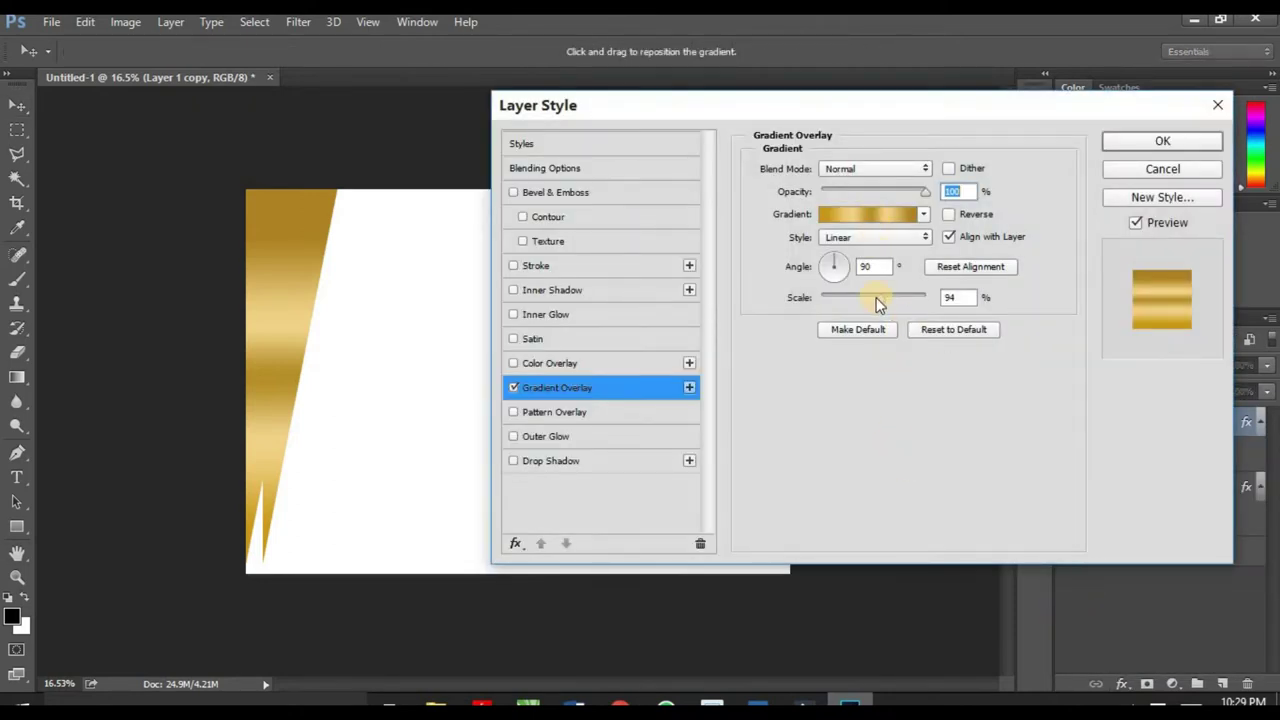
{"action": "mouse_move", "coordinate": [838, 264]}
{"action": "left_mouse_down"}
{"action": "mouse_move", "coordinate": [838, 284]}
{"action": "mouse_move", "coordinate": [849, 276]}
{"action": "left_mouse_up"}
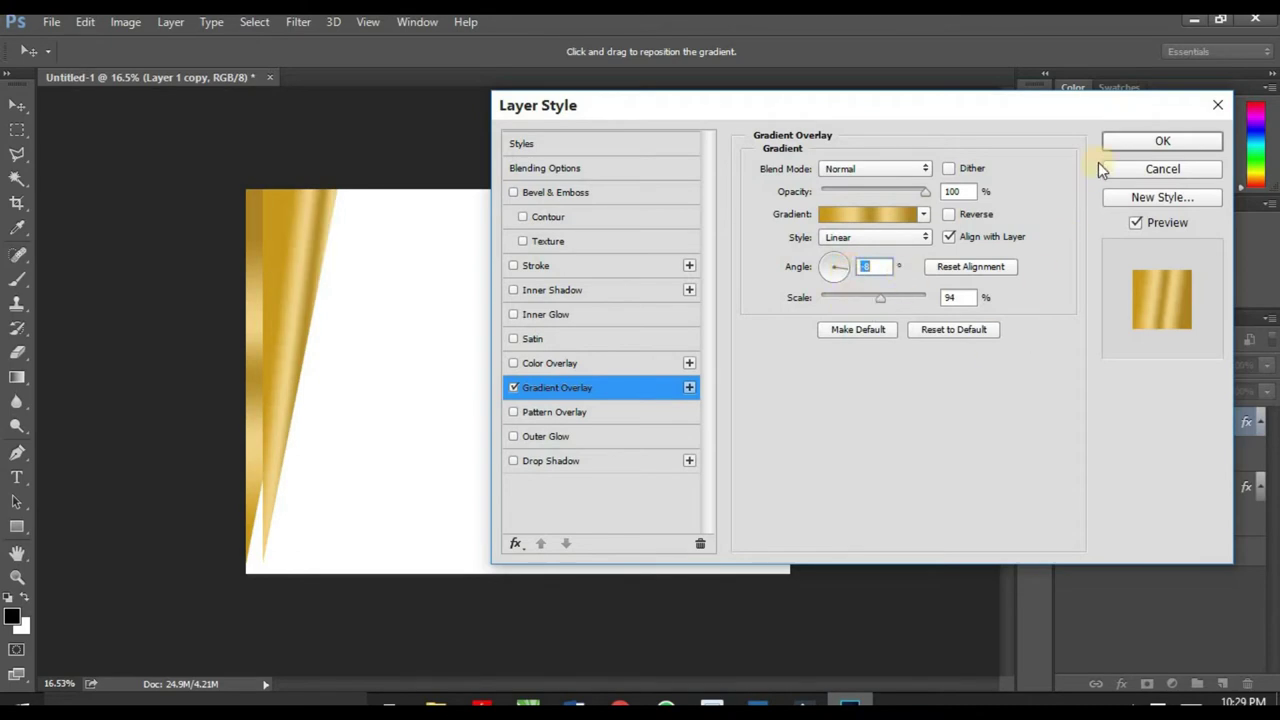
{"action": "left_click", "coordinate": [1133, 141]}
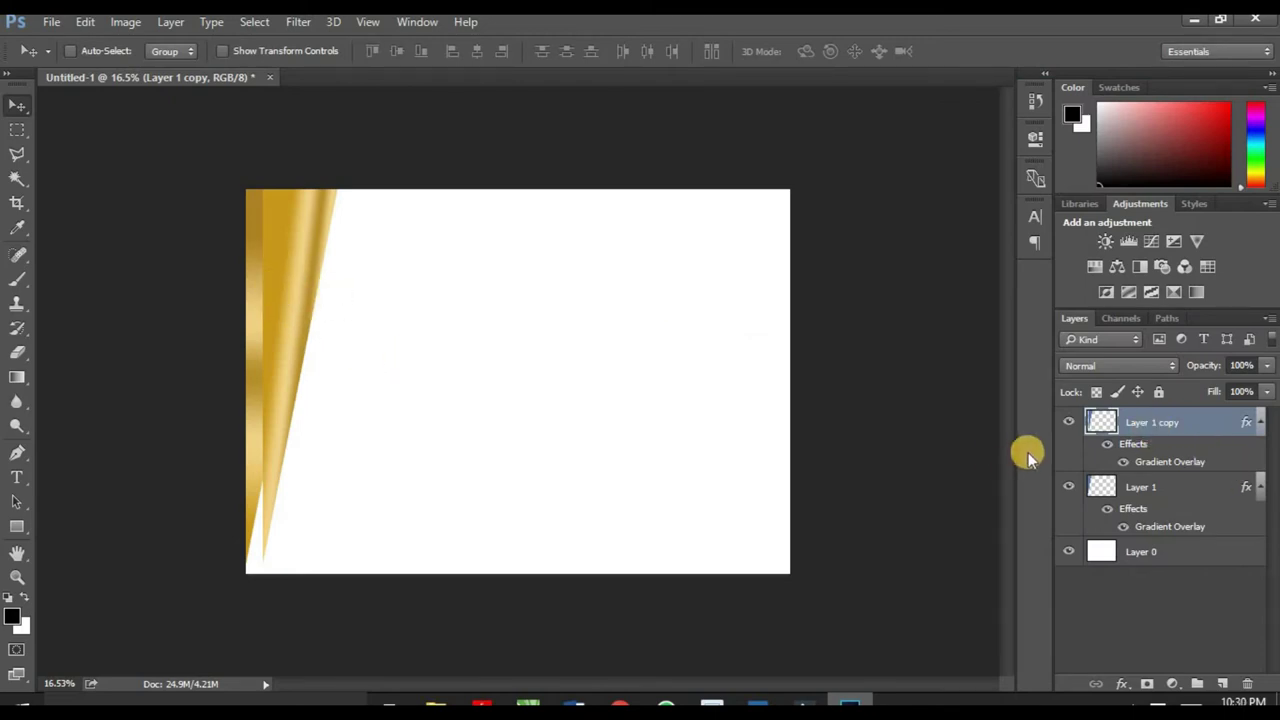
Step: Move Layer 1 copy beneath Layer 1 and stretch it to 122.57% width
{"action": "left_click_drag", "start_coordinate": [1179, 424], "coordinate": [1182, 521]}
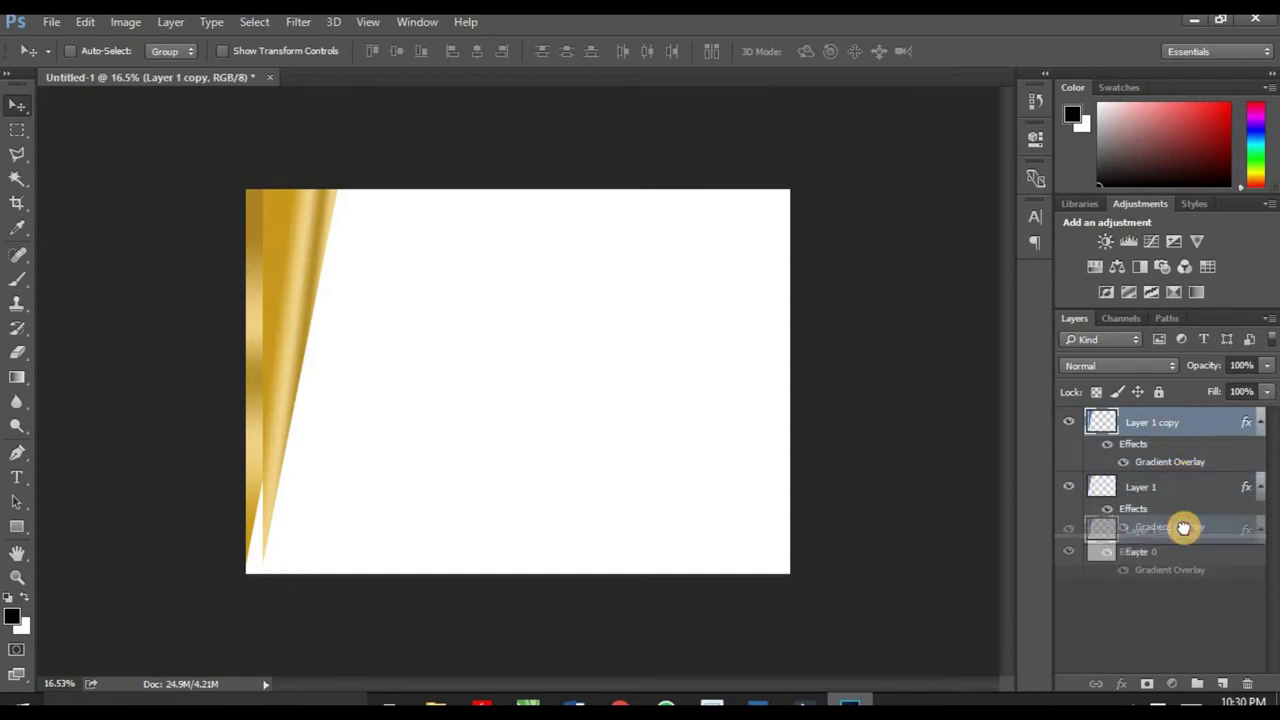
{"action": "left_click_drag", "start_coordinate": [1183, 528], "coordinate": [1180, 540]}
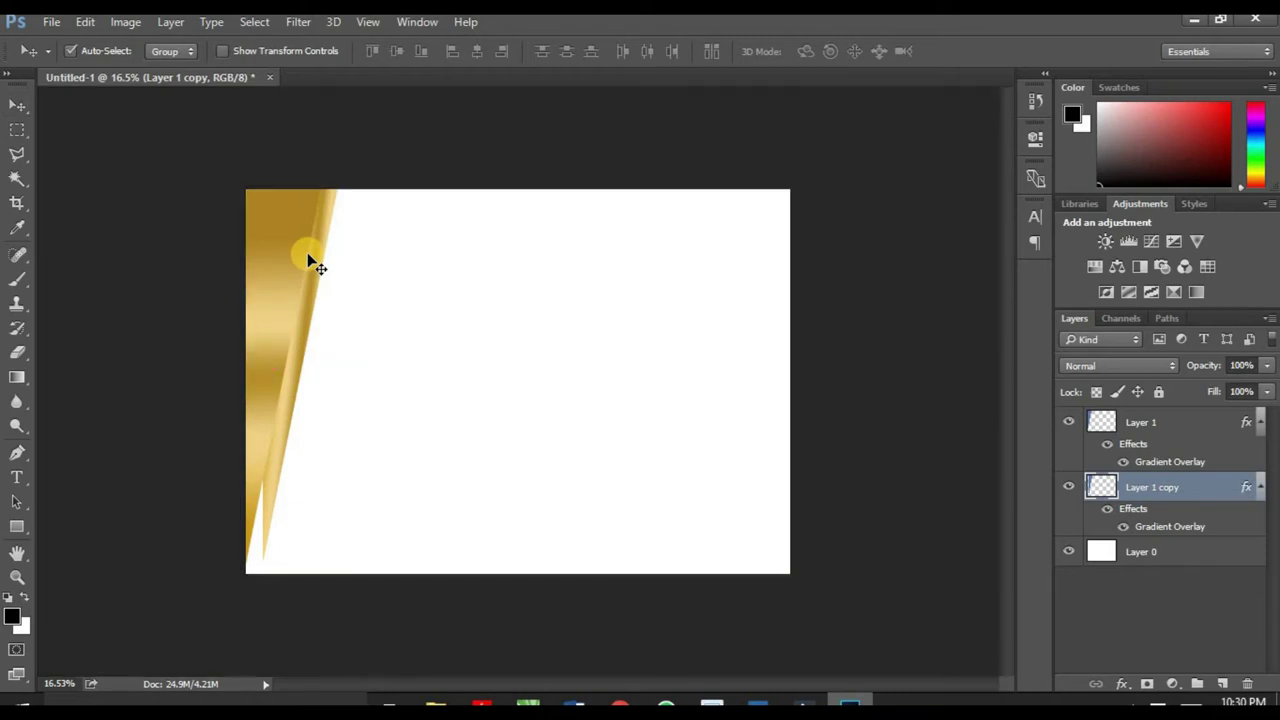
{"action": "key", "text": "ctrl+t"}
{"action": "left_click_drag", "start_coordinate": [254, 569], "coordinate": [259, 580]}
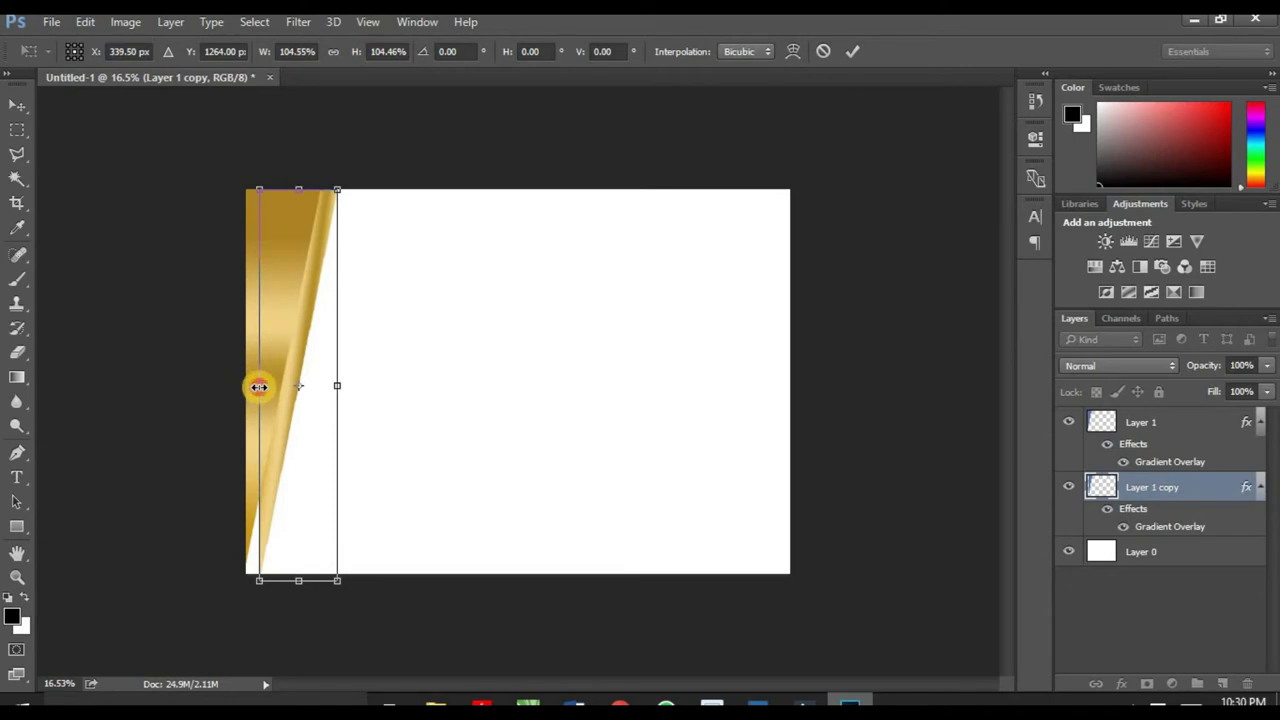
{"action": "left_click_drag", "start_coordinate": [259, 387], "coordinate": [242, 391]}
{"action": "left_click", "coordinate": [864, 54]}
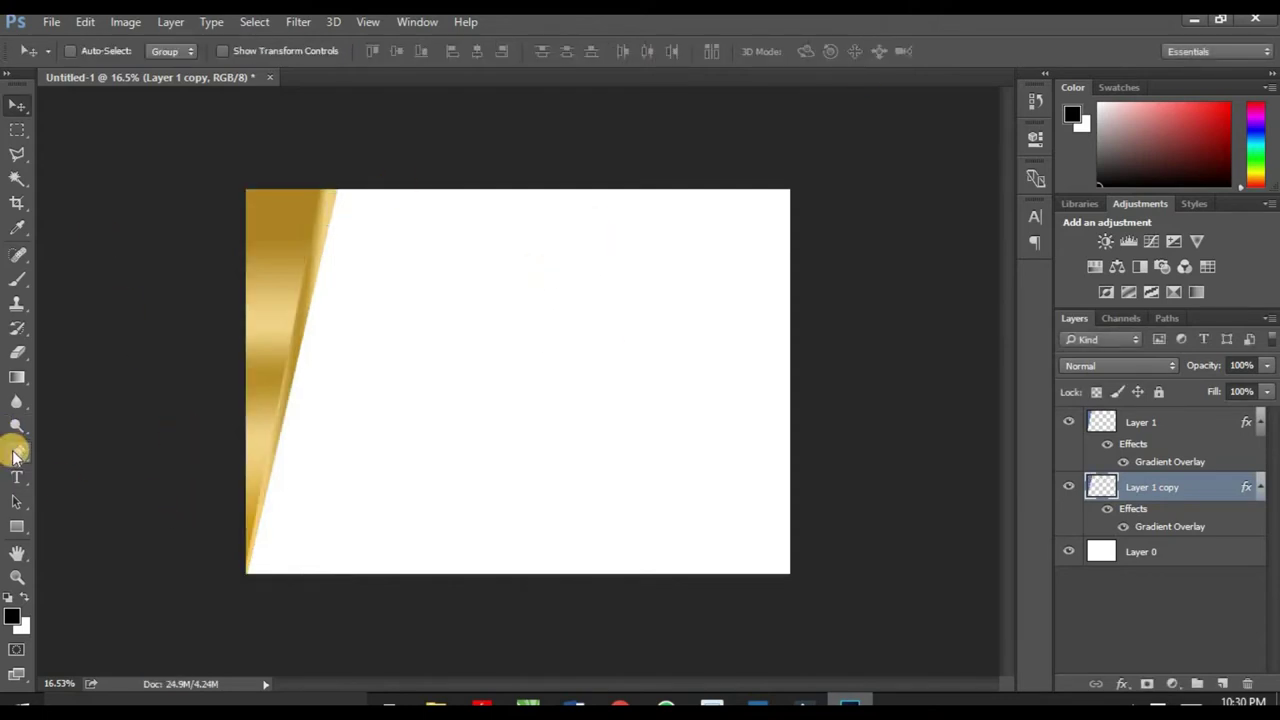
Step: Add a new Layer 2 above Layer 1 and draw a closed slanted path over the left edge
{"action": "left_click", "coordinate": [1178, 418]}
{"action": "left_click", "coordinate": [1181, 481]}
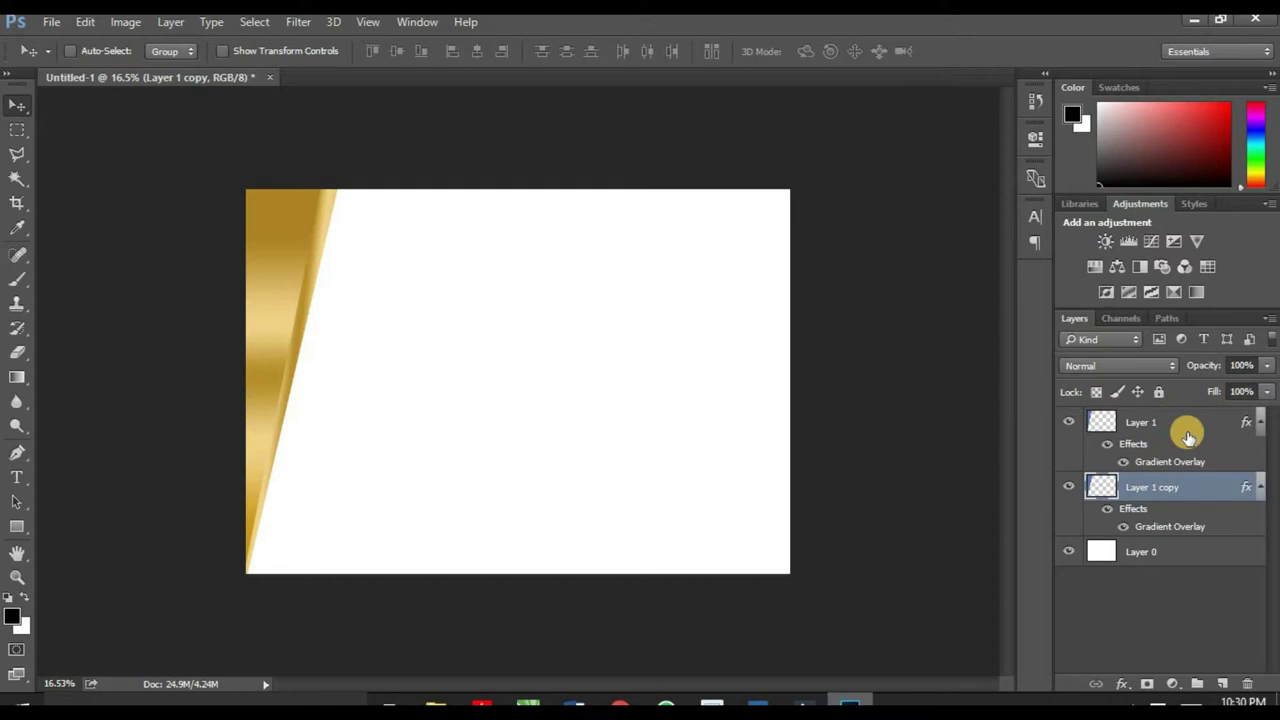
{"action": "left_click", "coordinate": [1188, 436]}
{"action": "left_click", "coordinate": [1222, 683]}
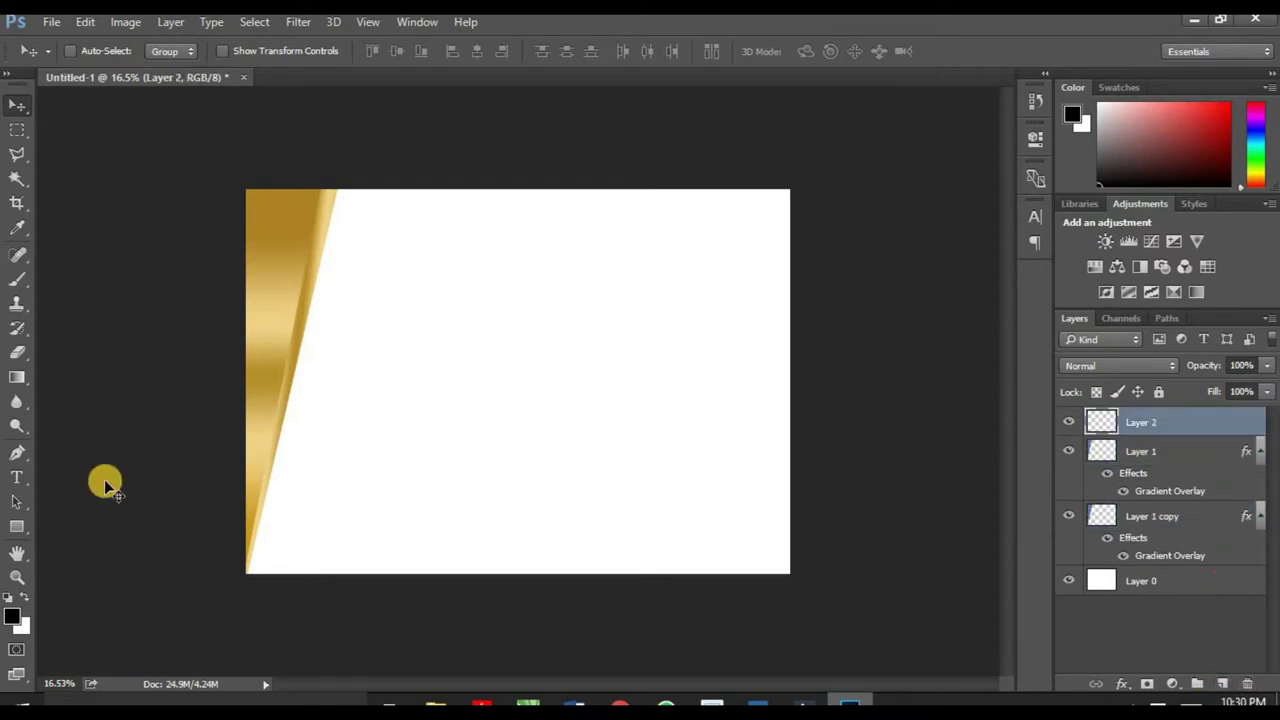
{"action": "left_click", "coordinate": [16, 452]}
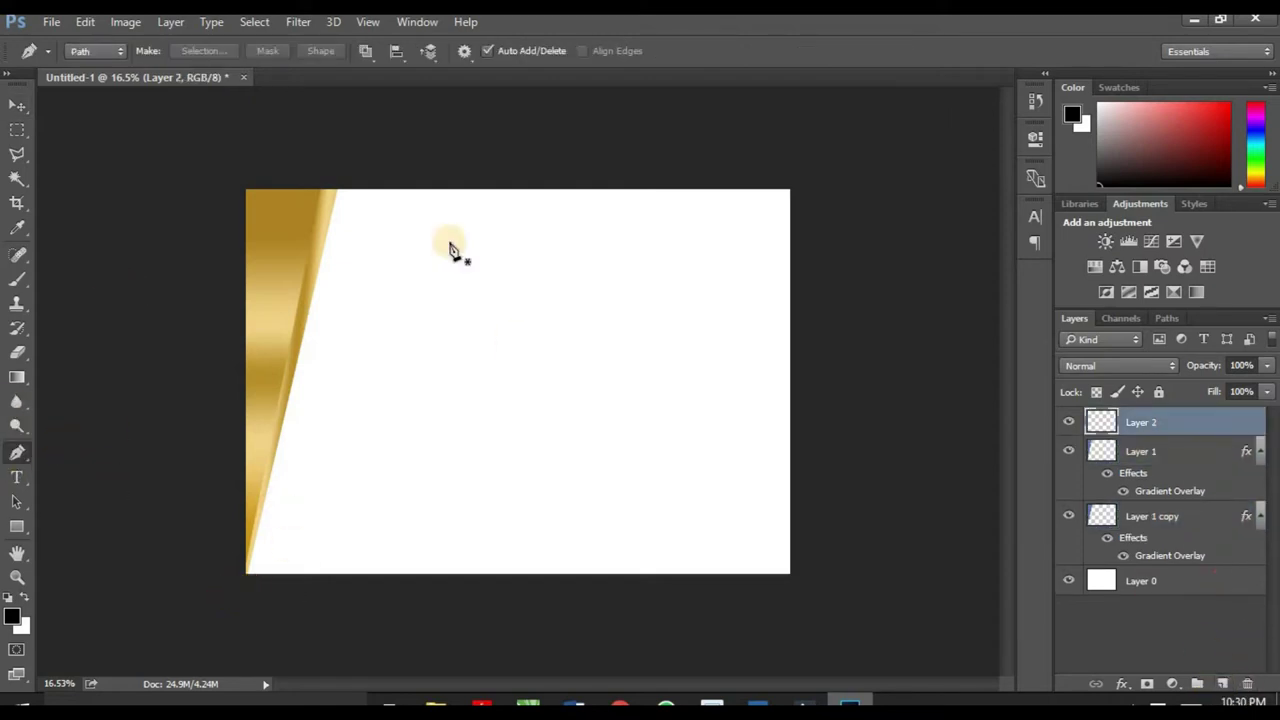
{"action": "left_click", "coordinate": [366, 177]}
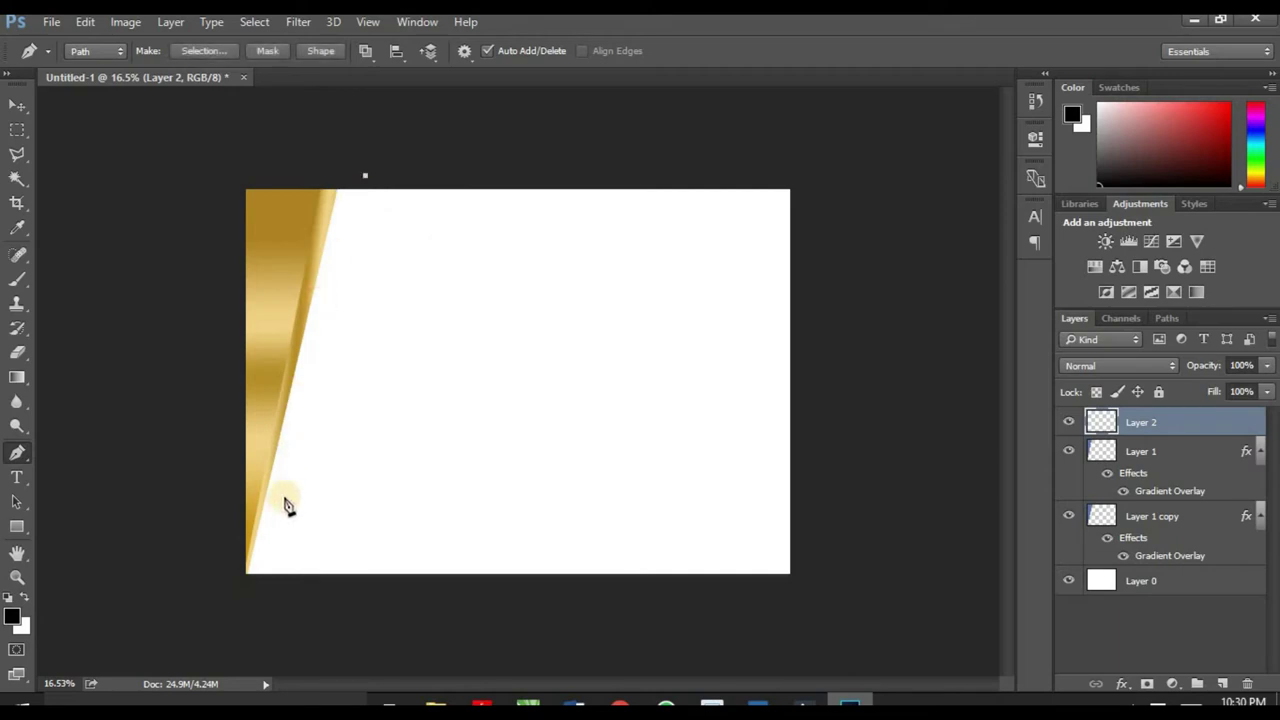
{"action": "left_click", "coordinate": [245, 581]}
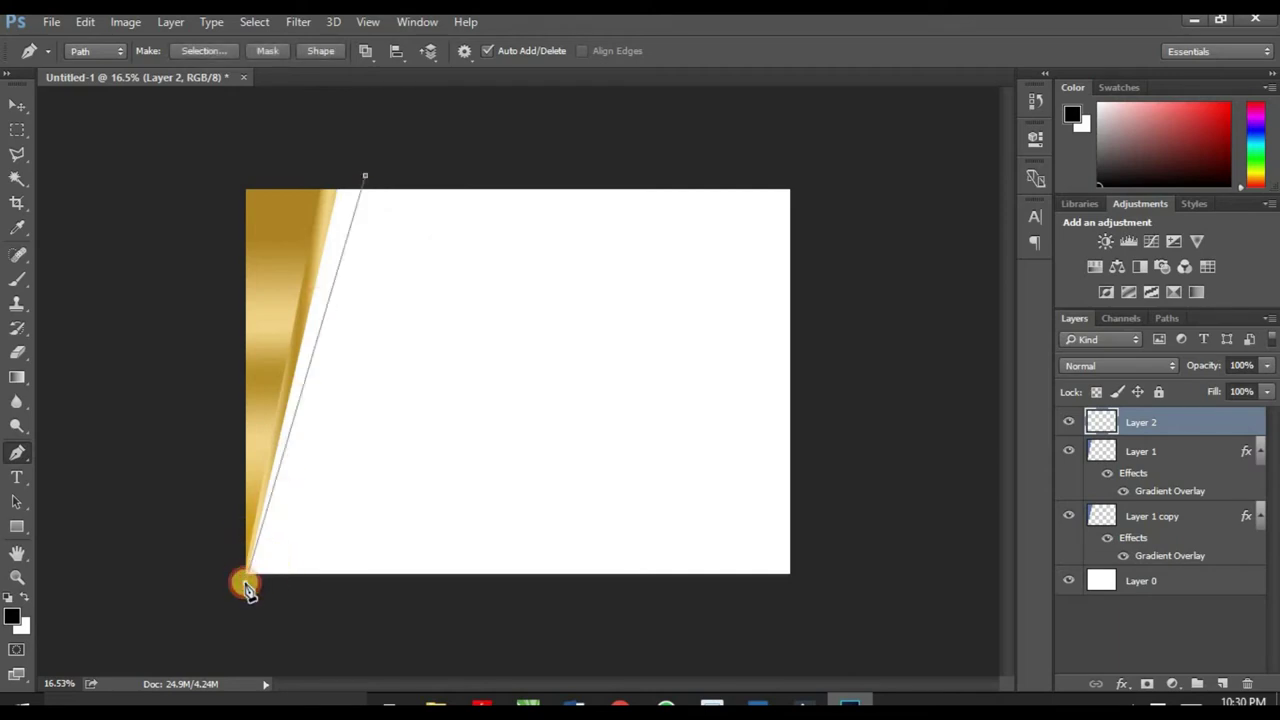
{"action": "left_click", "coordinate": [160, 158]}
{"action": "left_click", "coordinate": [266, 133]}
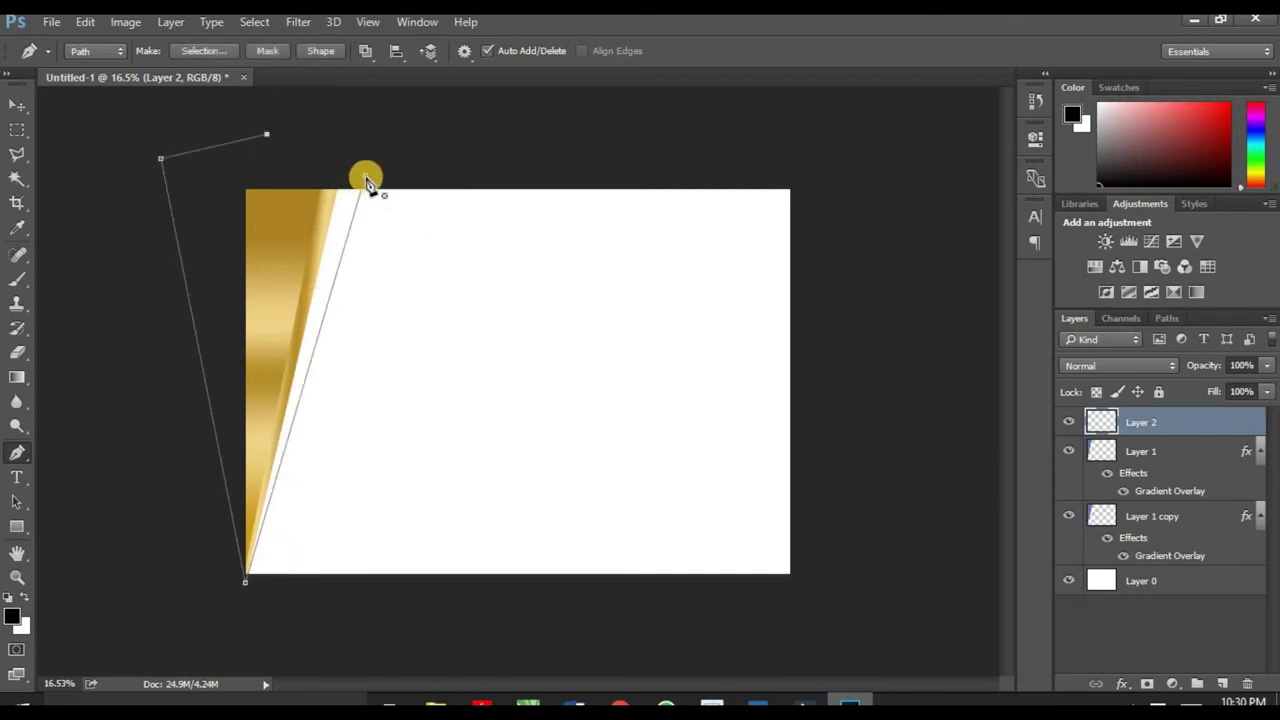
Step: Fill the path with deep blue #2c4e99
{"action": "right_click", "coordinate": [325, 232]}
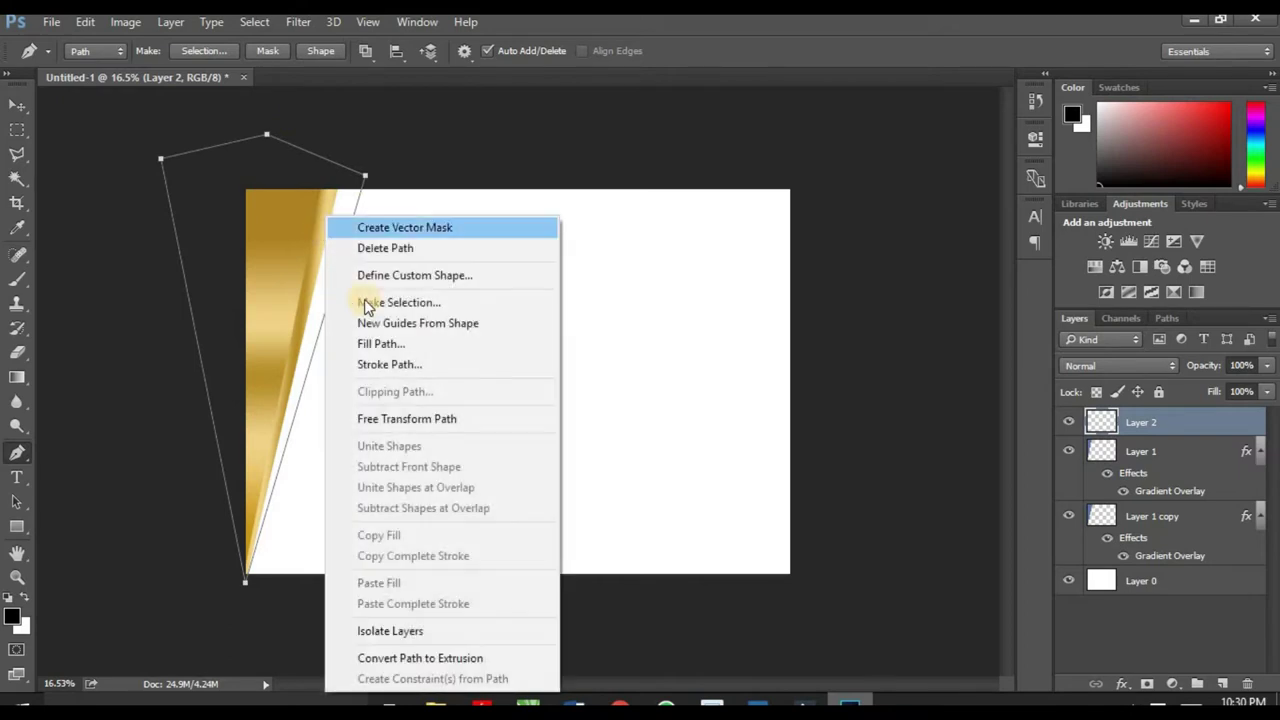
{"action": "left_click", "coordinate": [420, 343]}
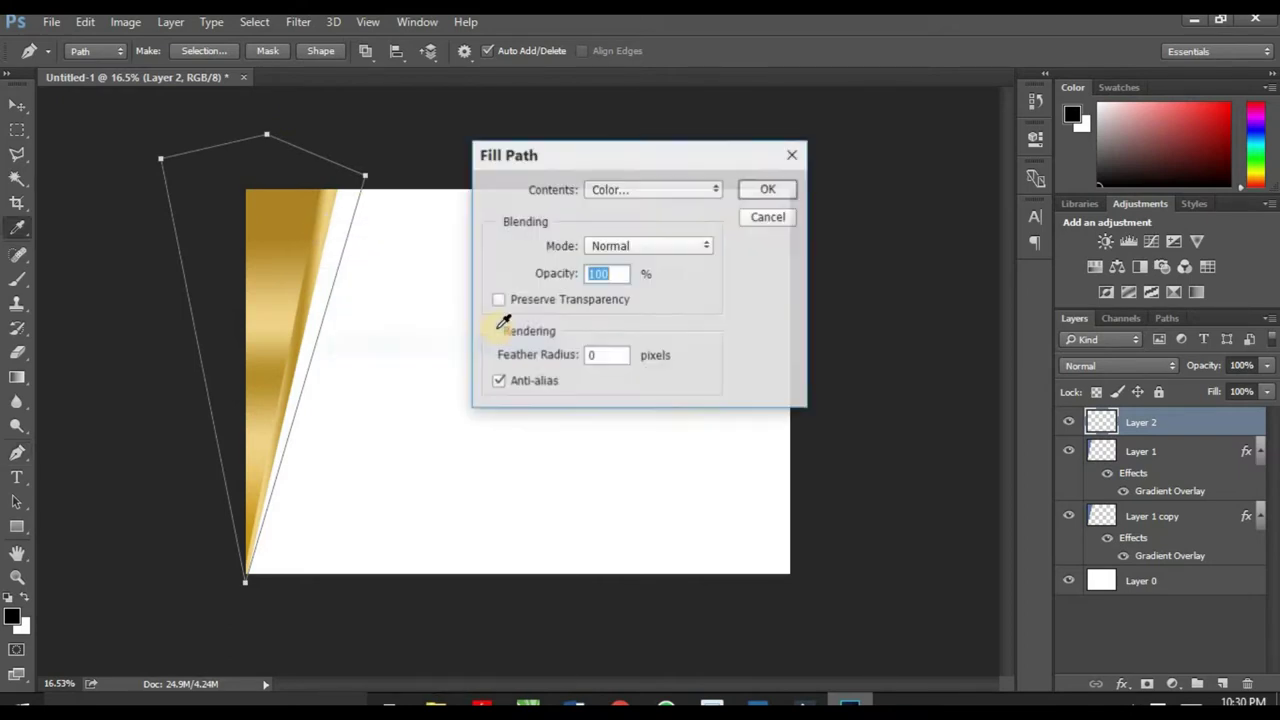
{"action": "left_click", "coordinate": [642, 190]}
{"action": "left_click", "coordinate": [625, 245]}
{"action": "left_click", "coordinate": [640, 190]}
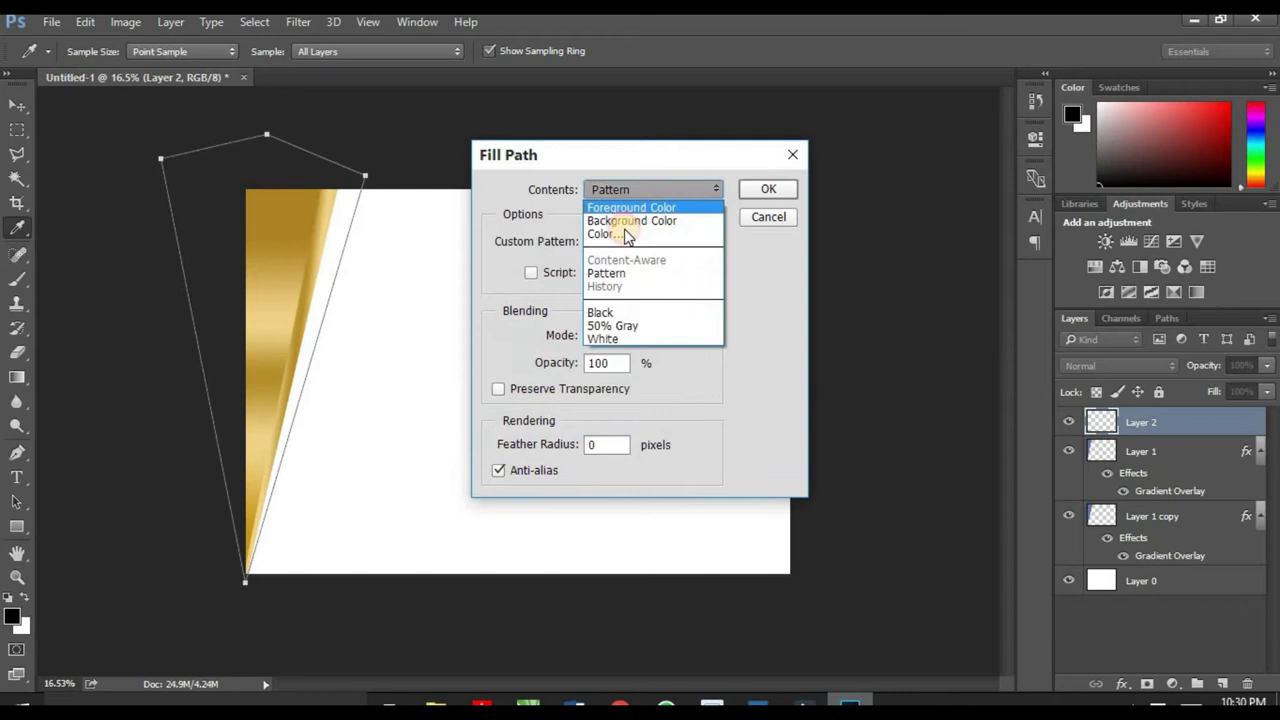
{"action": "left_click", "coordinate": [629, 237]}
{"action": "left_click_drag", "start_coordinate": [855, 238], "coordinate": [868, 251]}
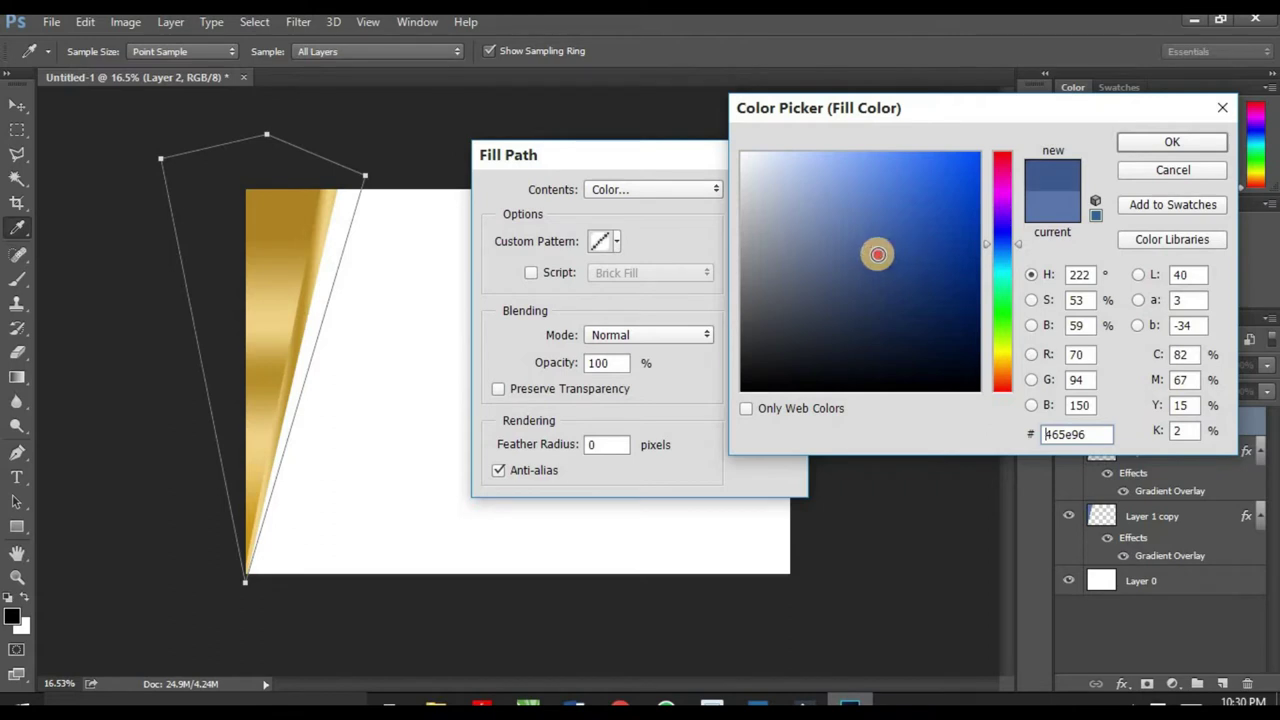
{"action": "left_click_drag", "start_coordinate": [877, 254], "coordinate": [909, 248]}
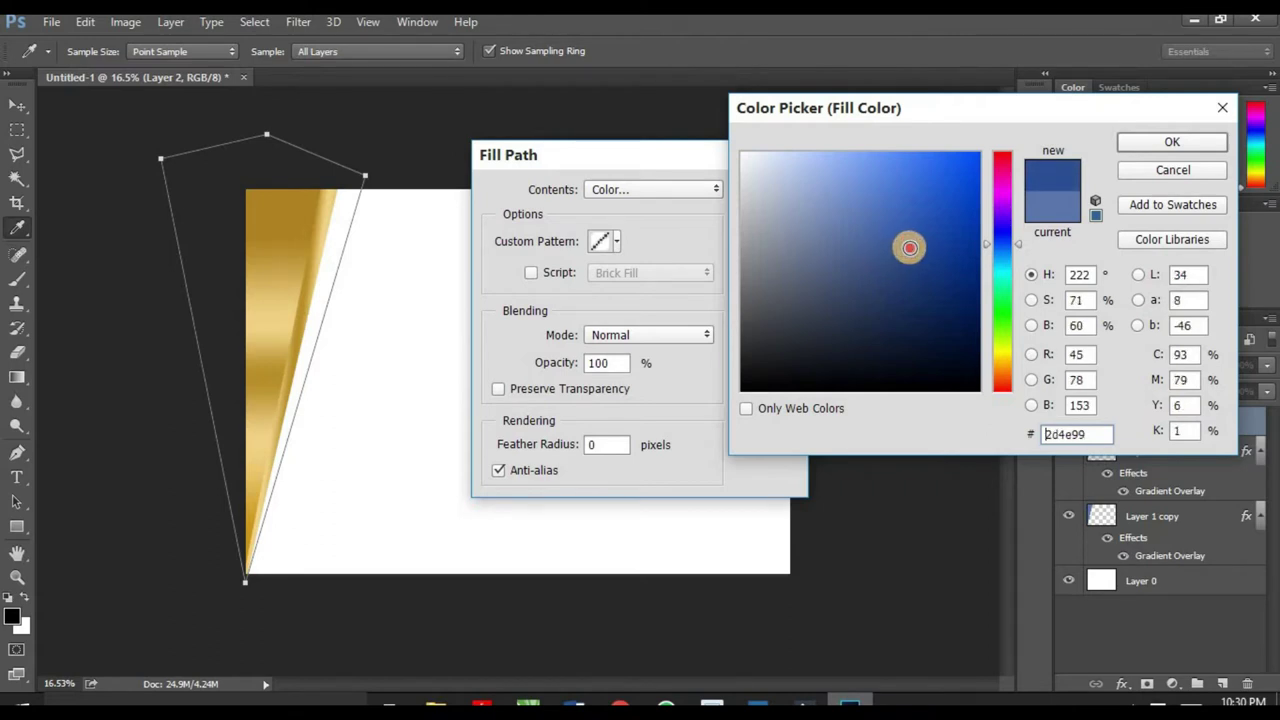
{"action": "left_click", "coordinate": [1145, 141]}
{"action": "left_click", "coordinate": [768, 189]}
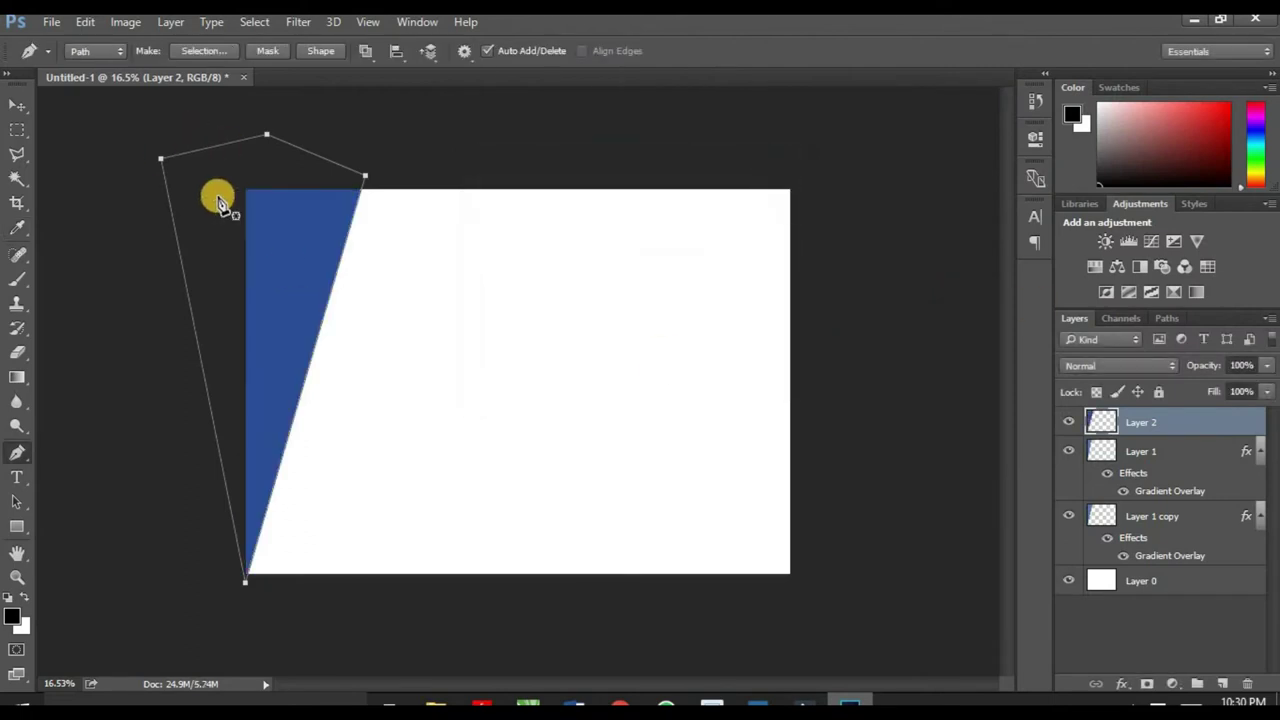
Step: Delete the path, move Layer 2 below the gold layers, and select all three layers
{"action": "right_click", "coordinate": [282, 223]}
{"action": "left_click", "coordinate": [358, 249]}
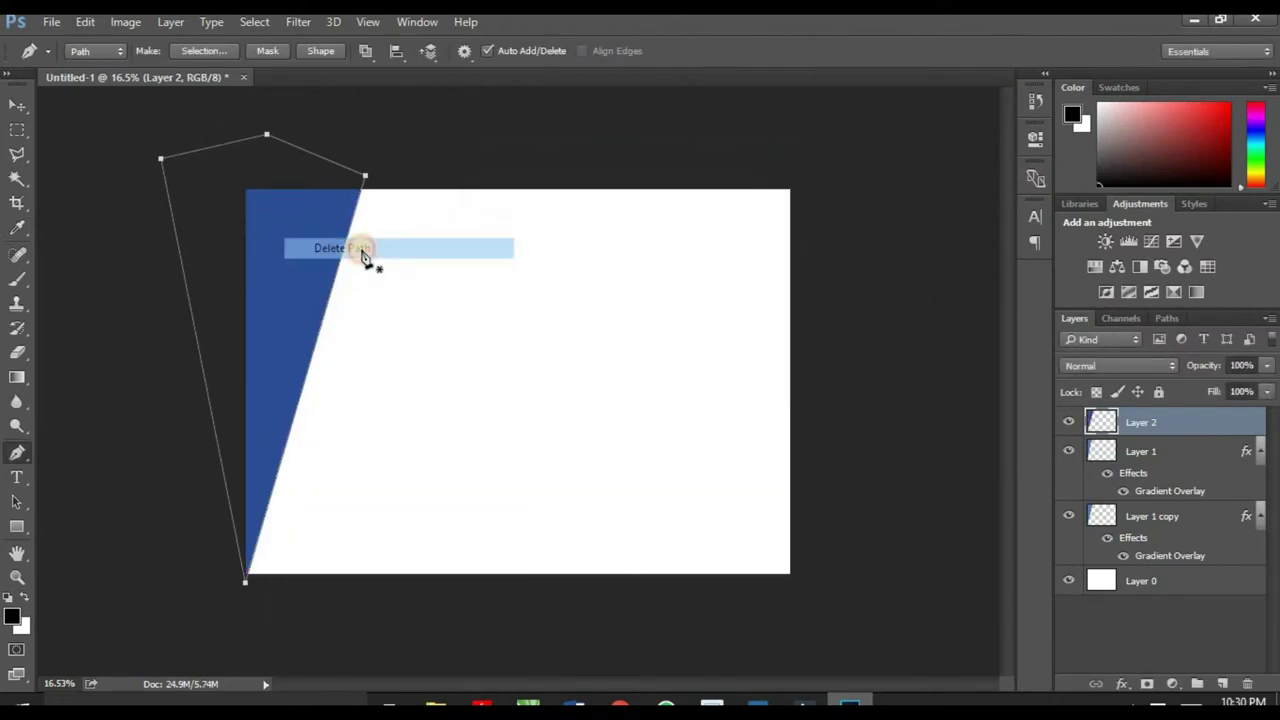
{"action": "left_click", "coordinate": [18, 116]}
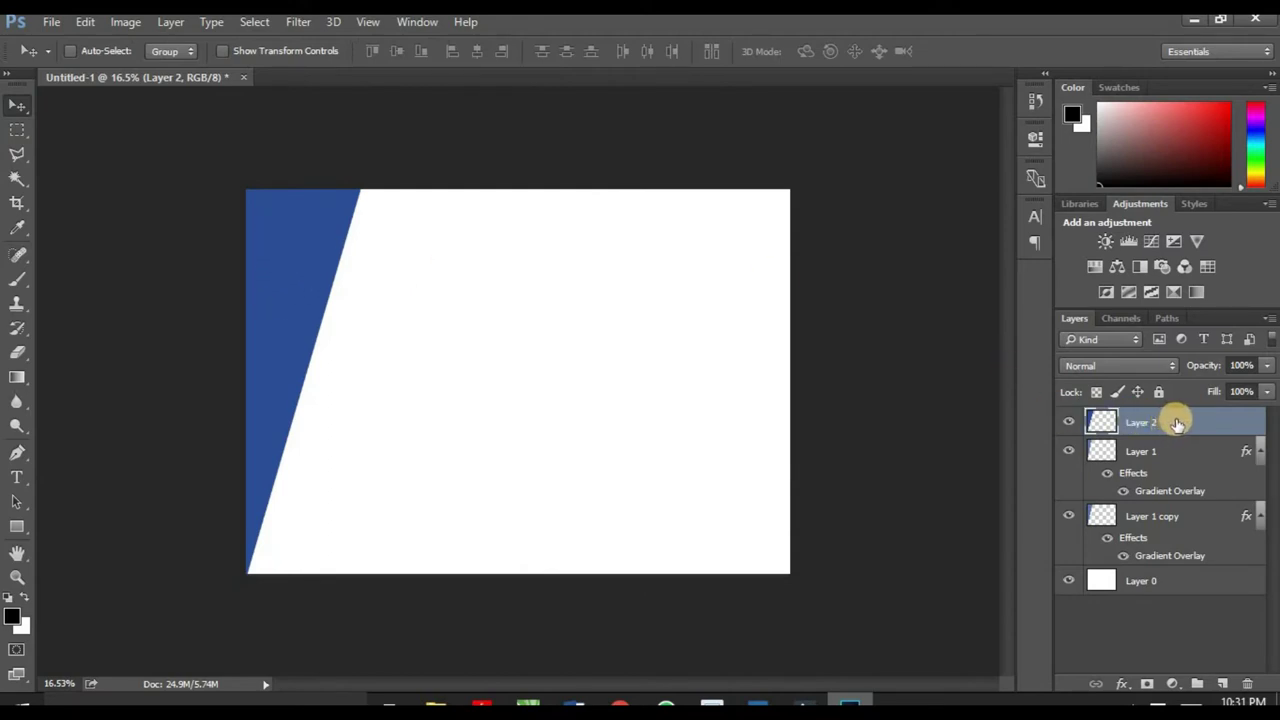
{"action": "left_click_drag", "start_coordinate": [1177, 424], "coordinate": [1207, 558]}
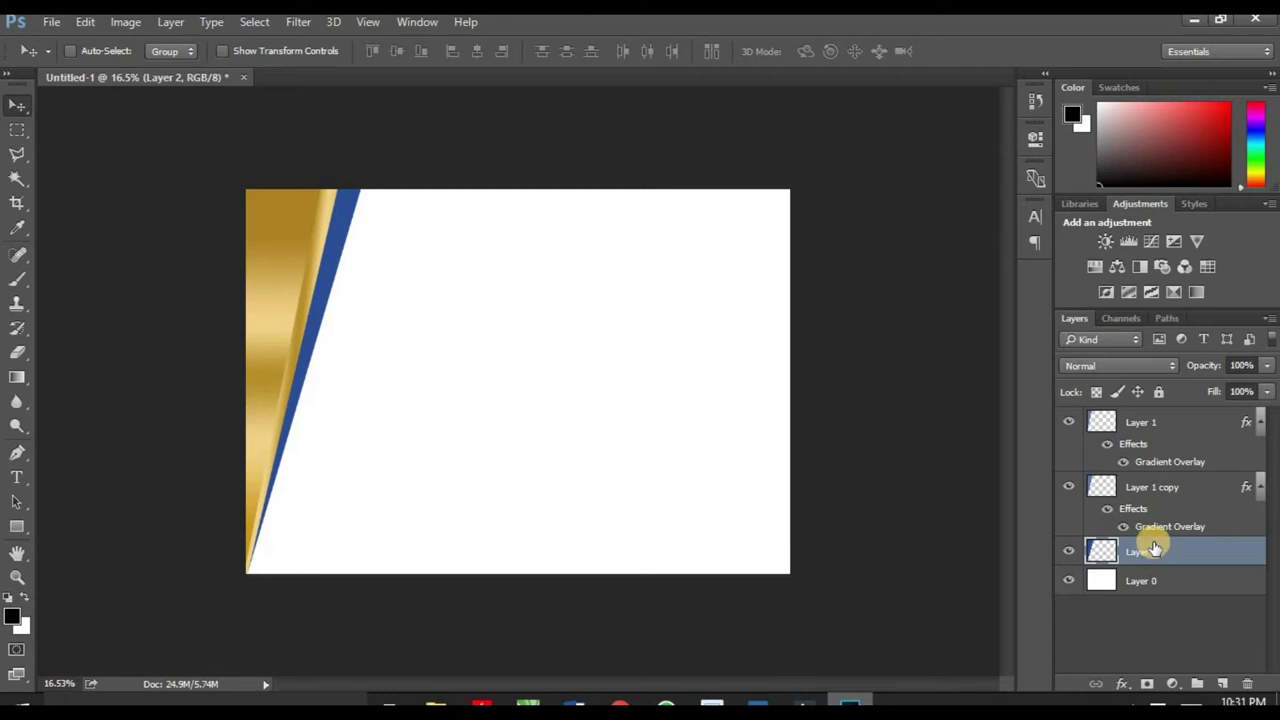
{"action": "left_click", "coordinate": [1152, 489], "text": "shift"}
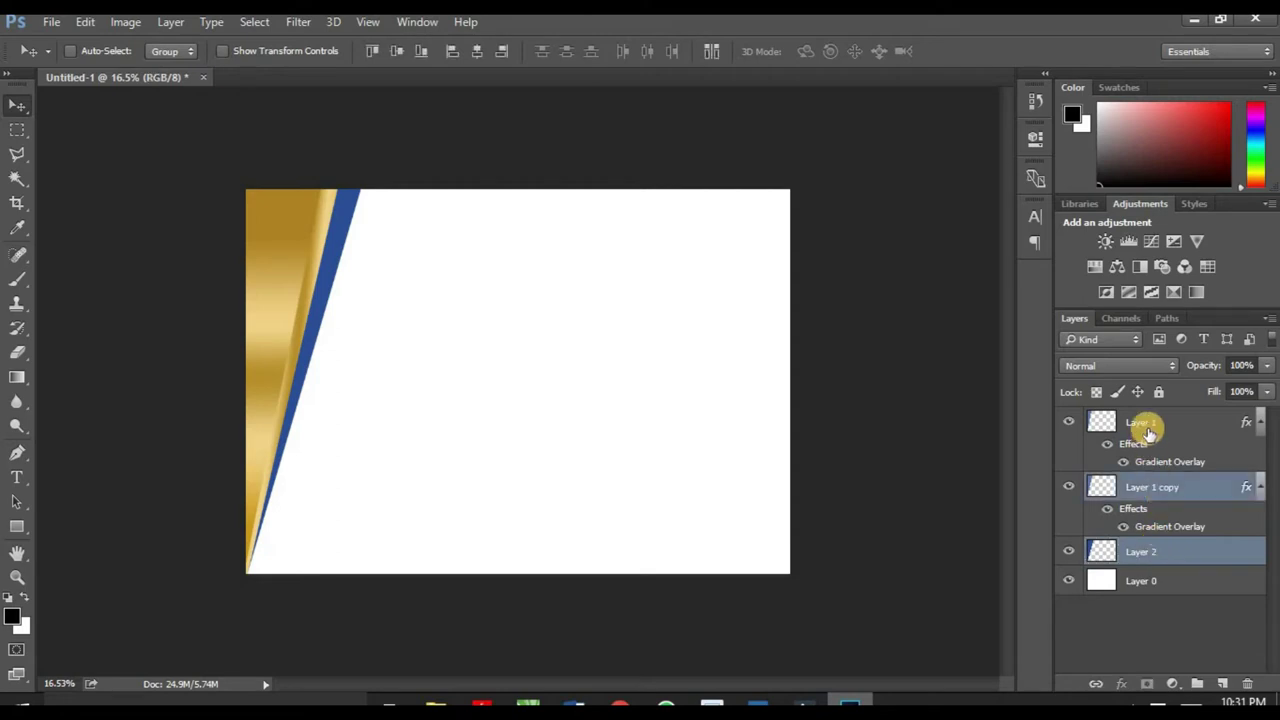
{"action": "left_click", "coordinate": [1160, 421], "text": "shift"}
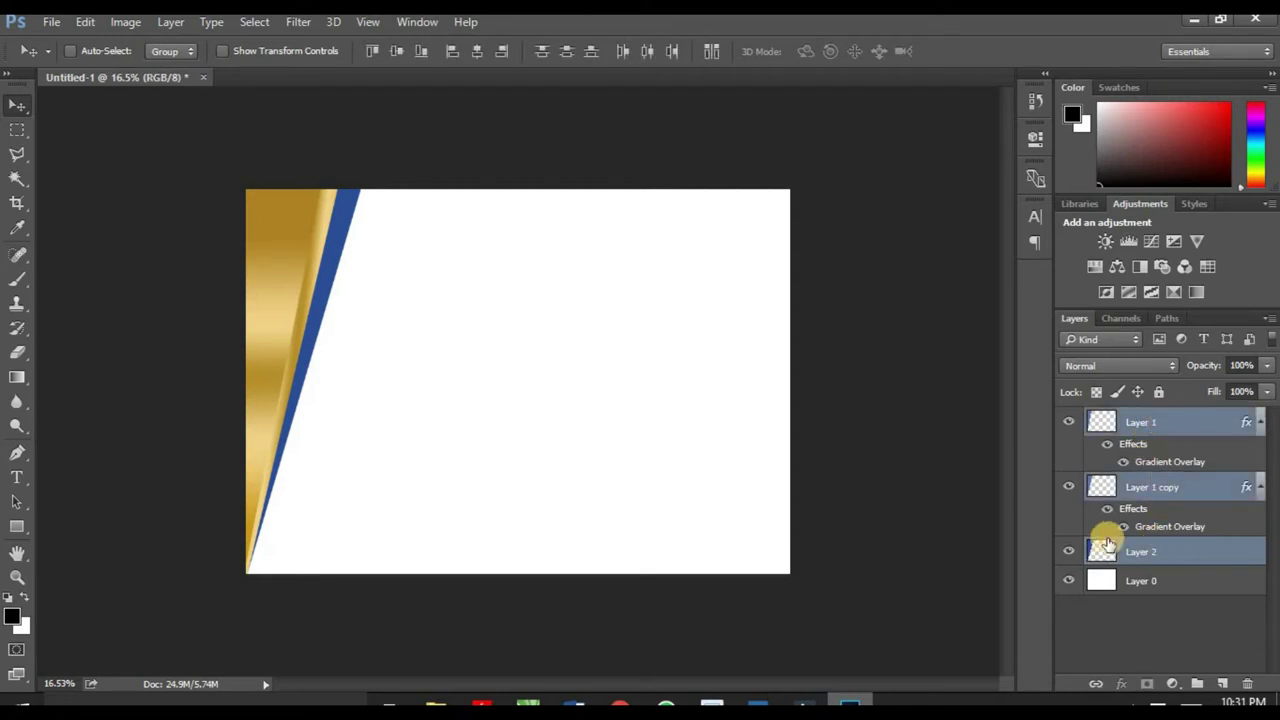
Step: Group the three layers as Group 1, duplicate it, and move the copy right
{"action": "key", "text": "ctrl+g"}
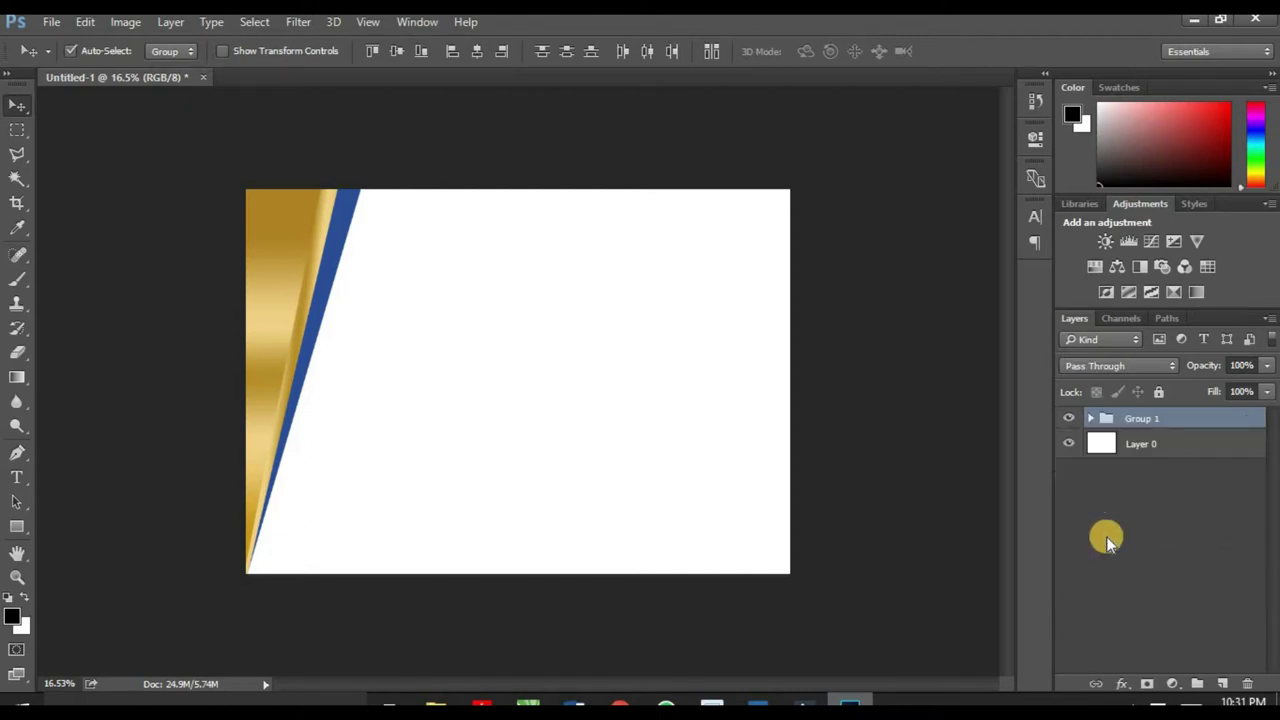
{"action": "key", "text": "ctrl"}
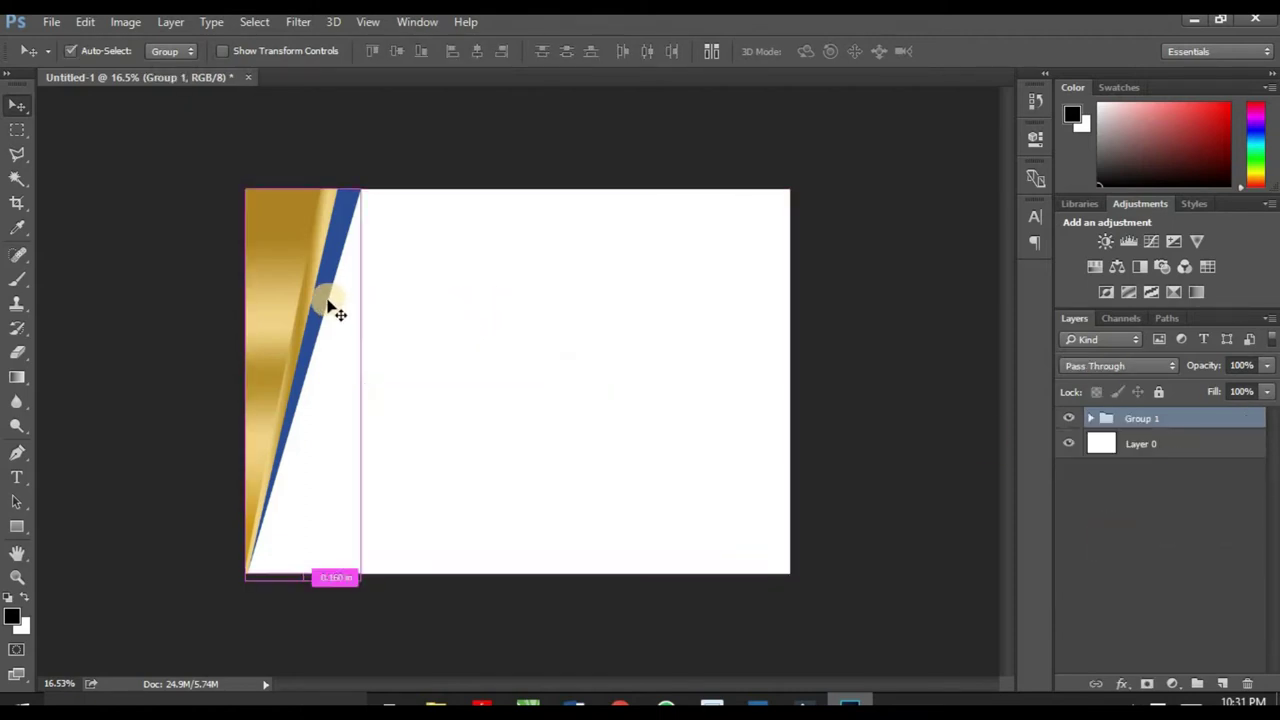
{"action": "key", "text": "ctrl+j"}
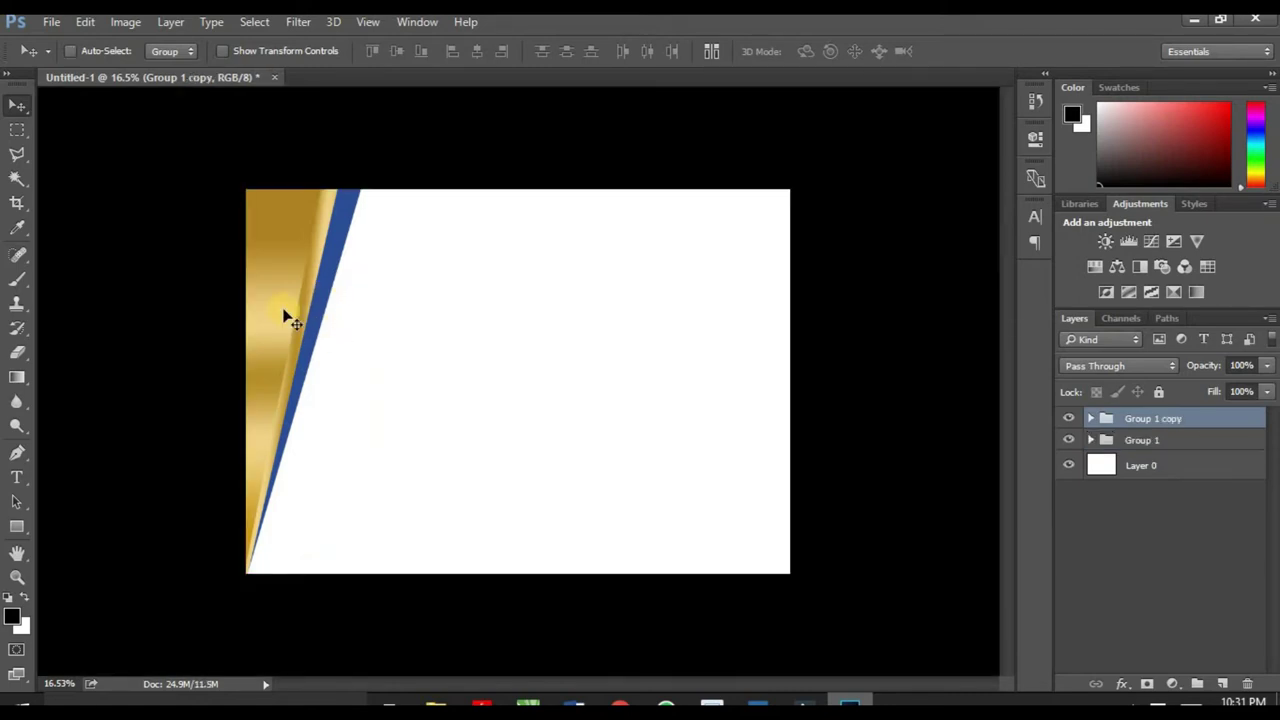
{"action": "left_click_drag", "start_coordinate": [305, 313], "coordinate": [734, 334]}
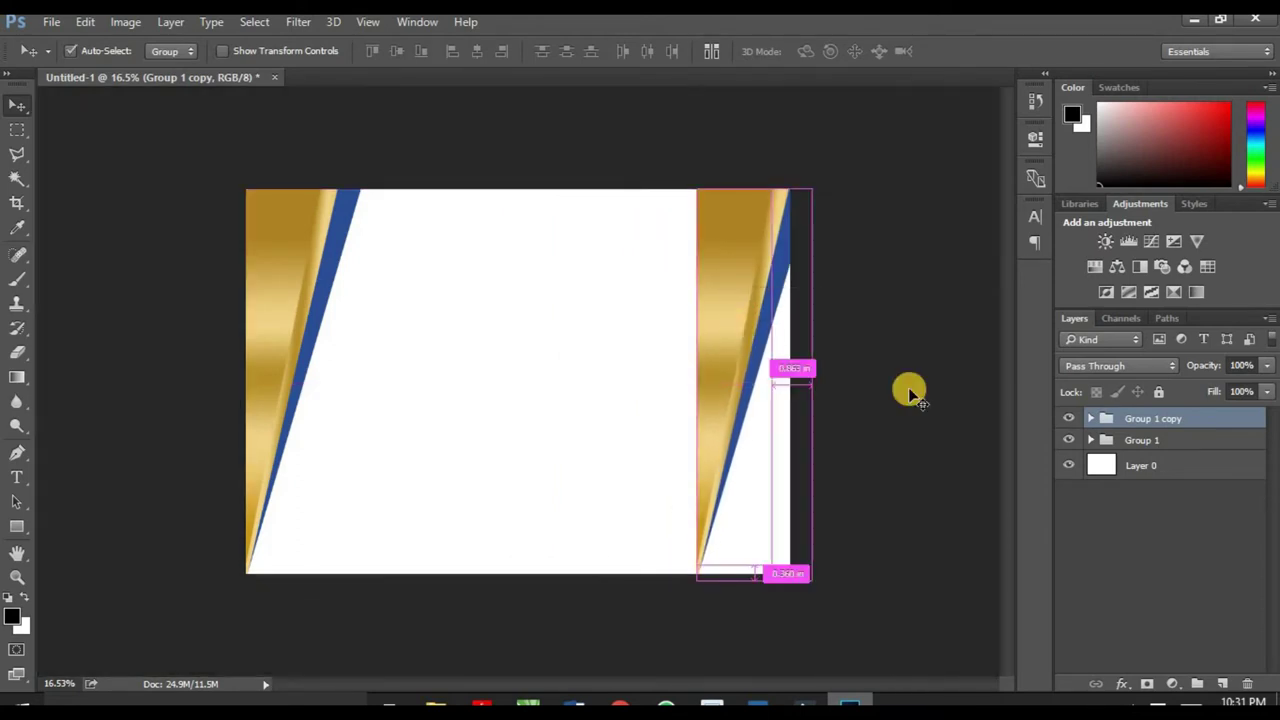
Step: Flip the group copy horizontally and vertically and snap it to the right edge
{"action": "key", "text": "ctrl+t"}
{"action": "right_click", "coordinate": [758, 357]}
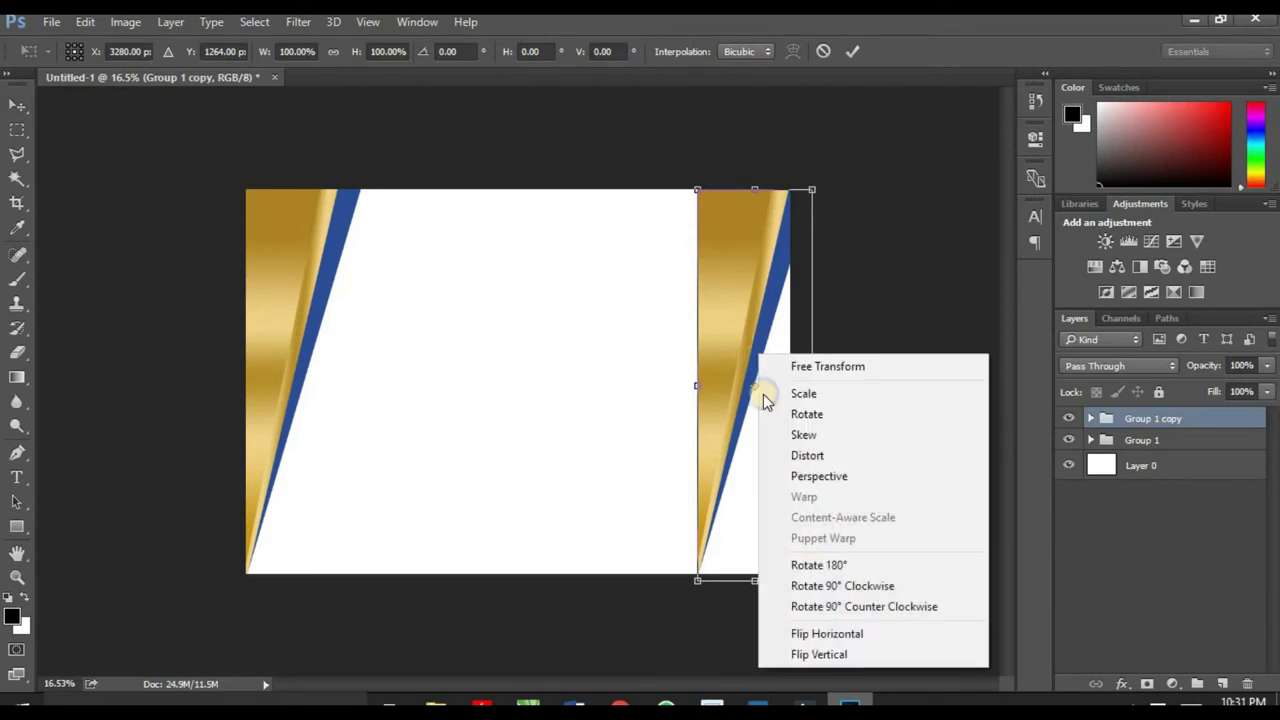
{"action": "left_click", "coordinate": [835, 635]}
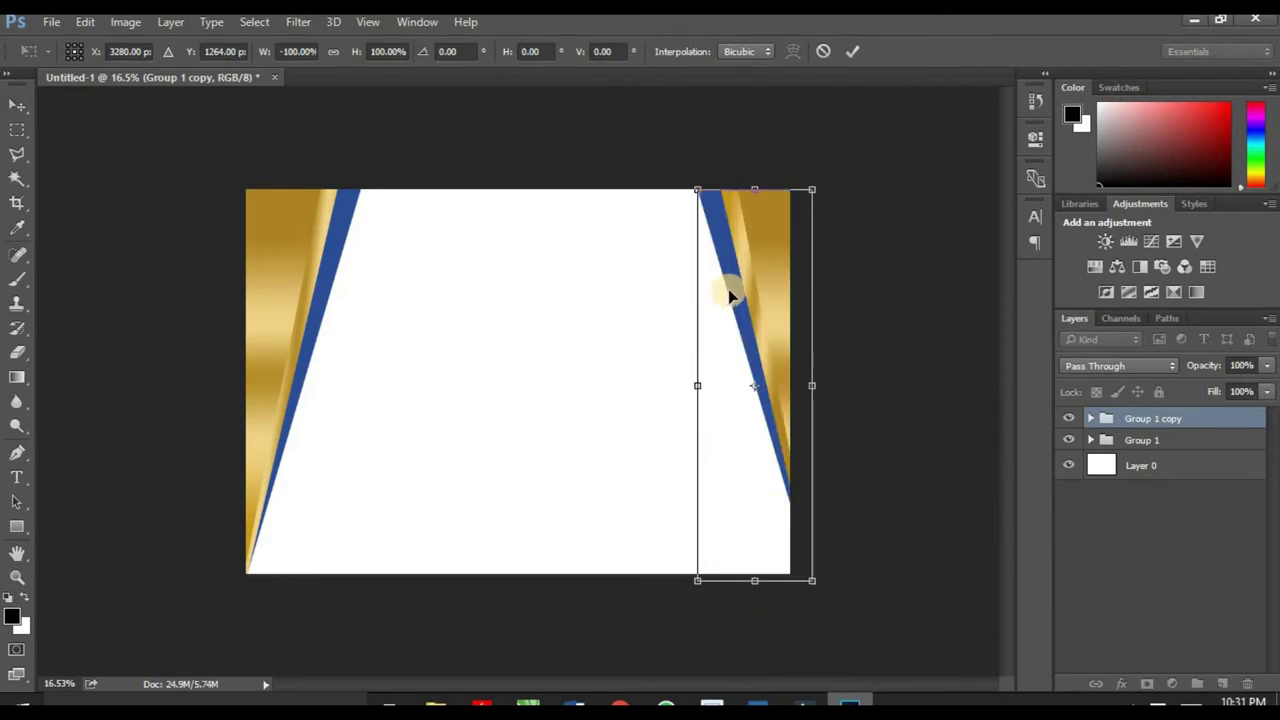
{"action": "right_click", "coordinate": [733, 288]}
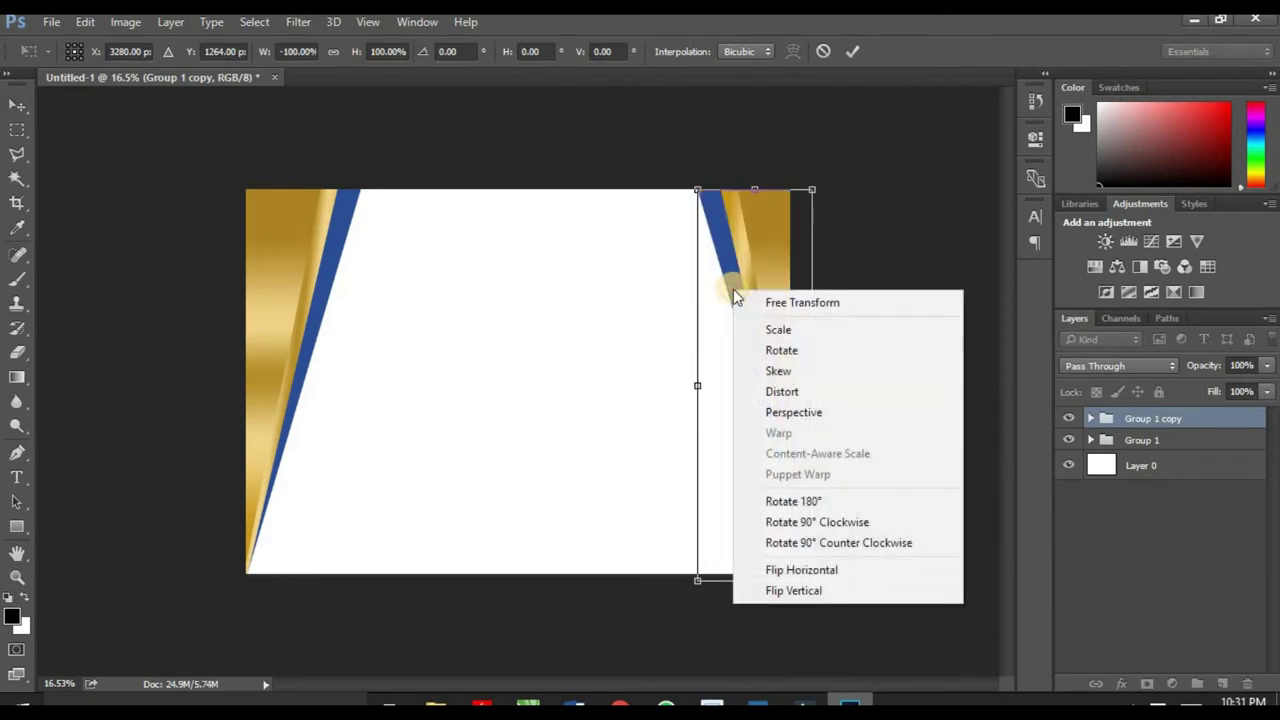
{"action": "left_click", "coordinate": [808, 590]}
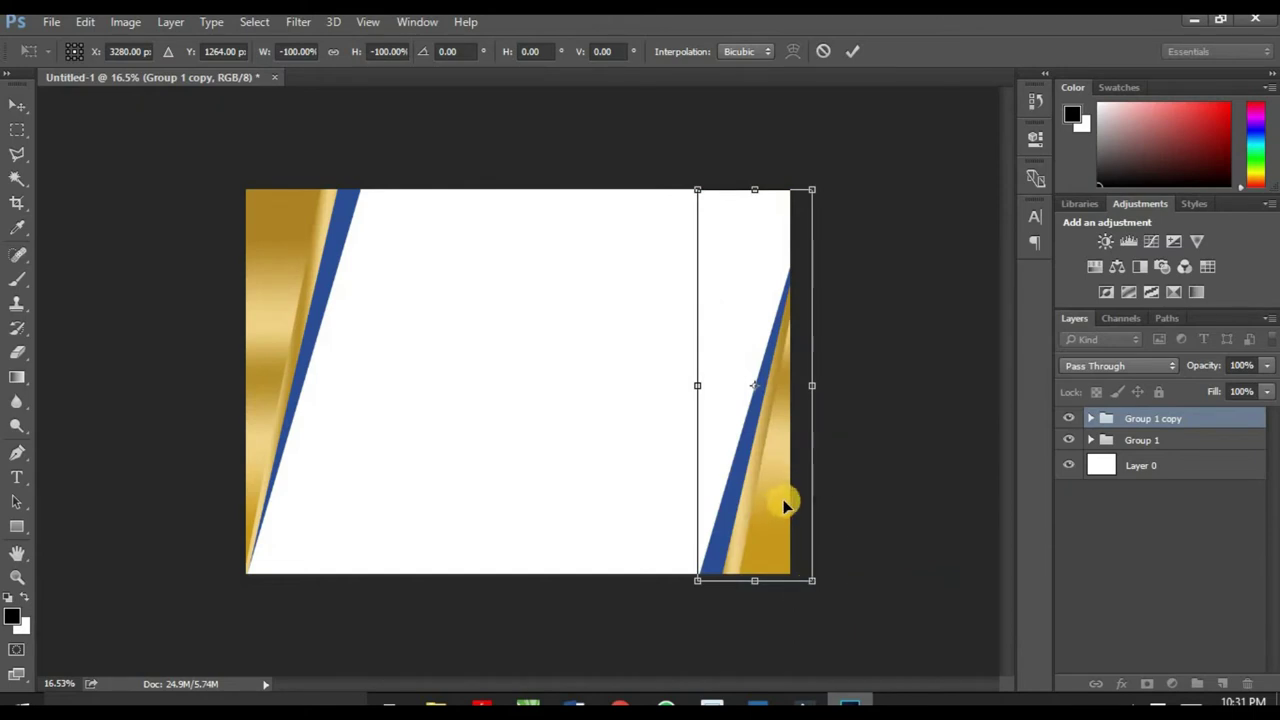
{"action": "left_click_drag", "start_coordinate": [771, 516], "coordinate": [757, 520]}
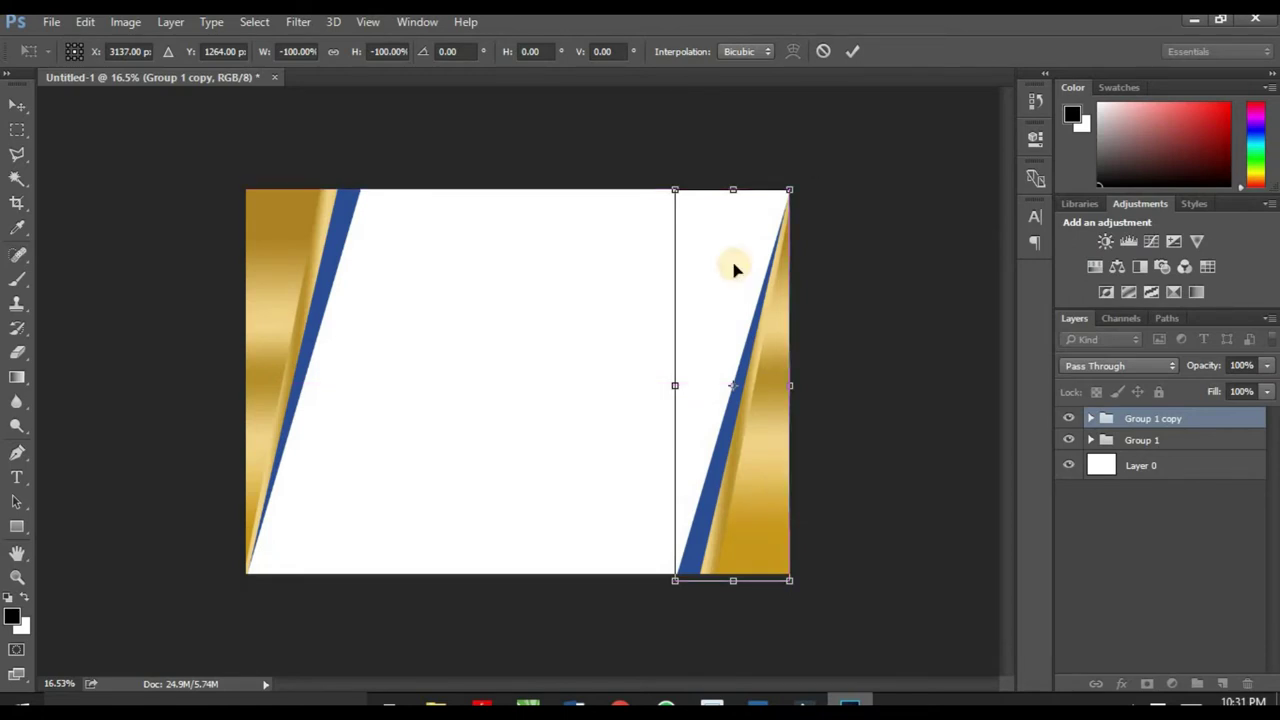
{"action": "left_click", "coordinate": [852, 51]}
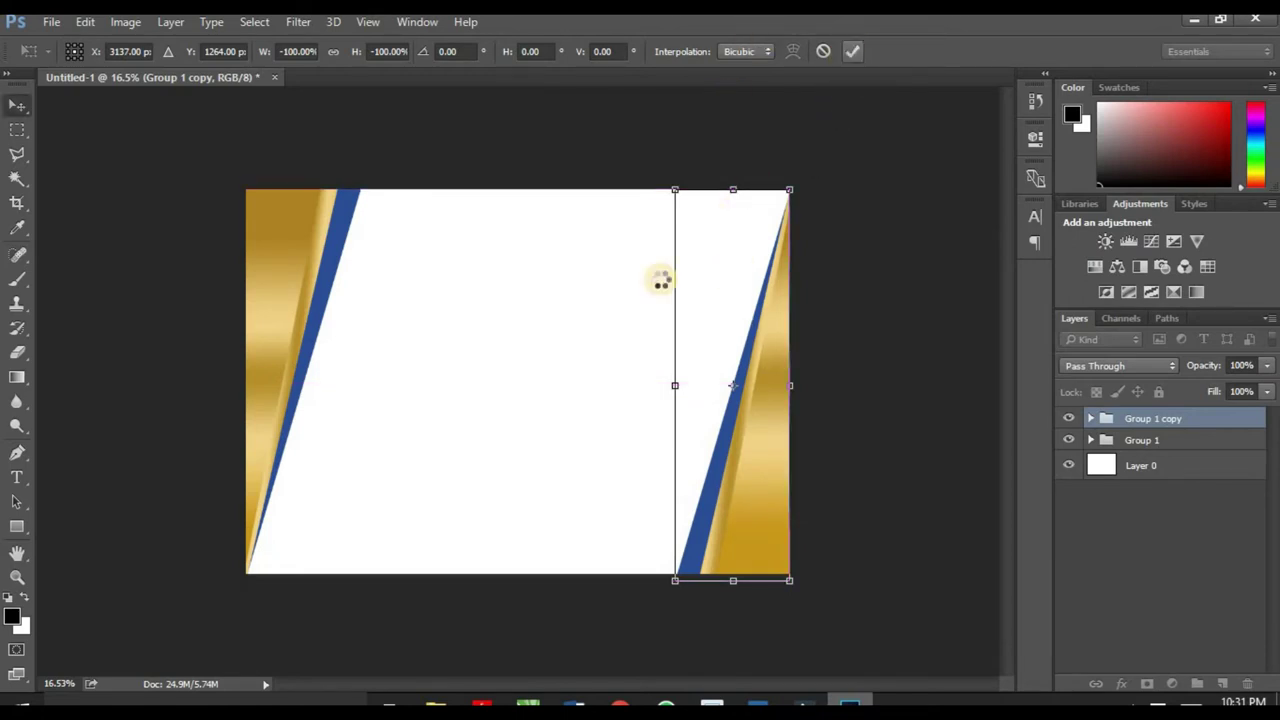
Step: Start a Futura Md BT Medium text layer in the white area left of centre
{"action": "scroll", "coordinate": [654, 329], "scroll_direction": "down", "scroll_amount": 3}
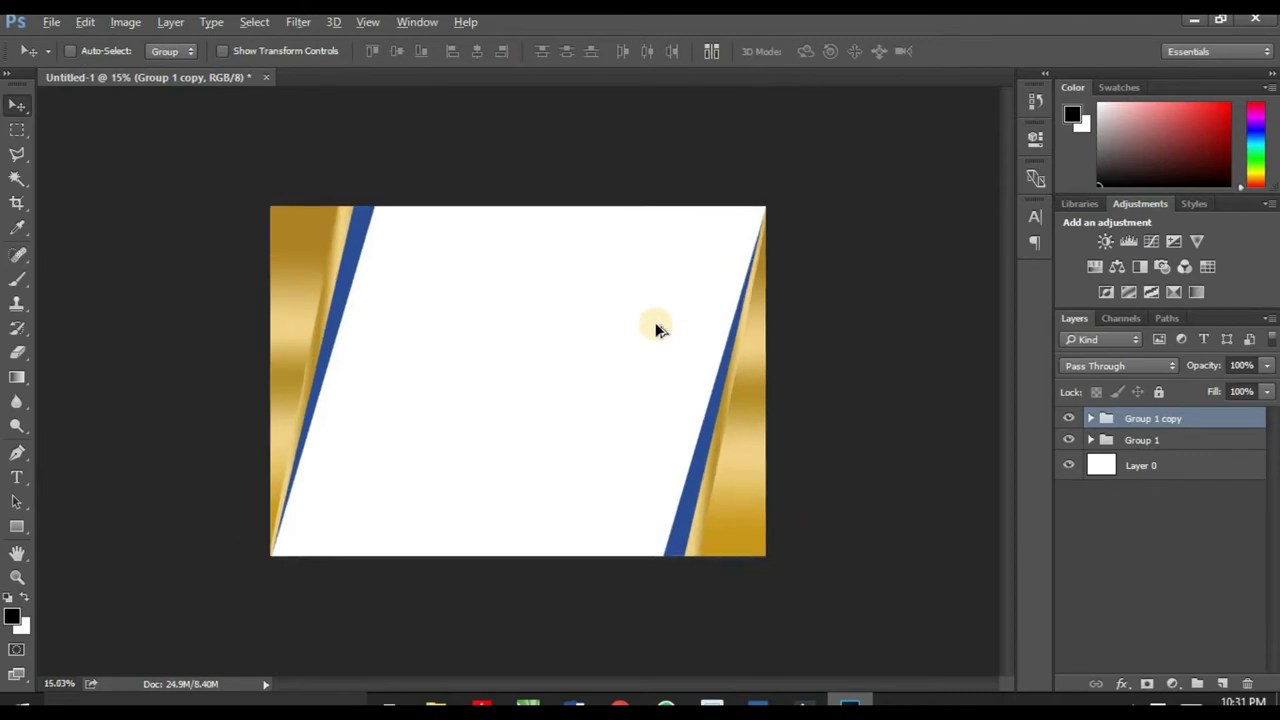
{"action": "scroll", "coordinate": [452, 390], "scroll_direction": "up", "scroll_amount": 2}
{"action": "key", "text": "t"}
{"action": "left_click", "coordinate": [17, 478]}
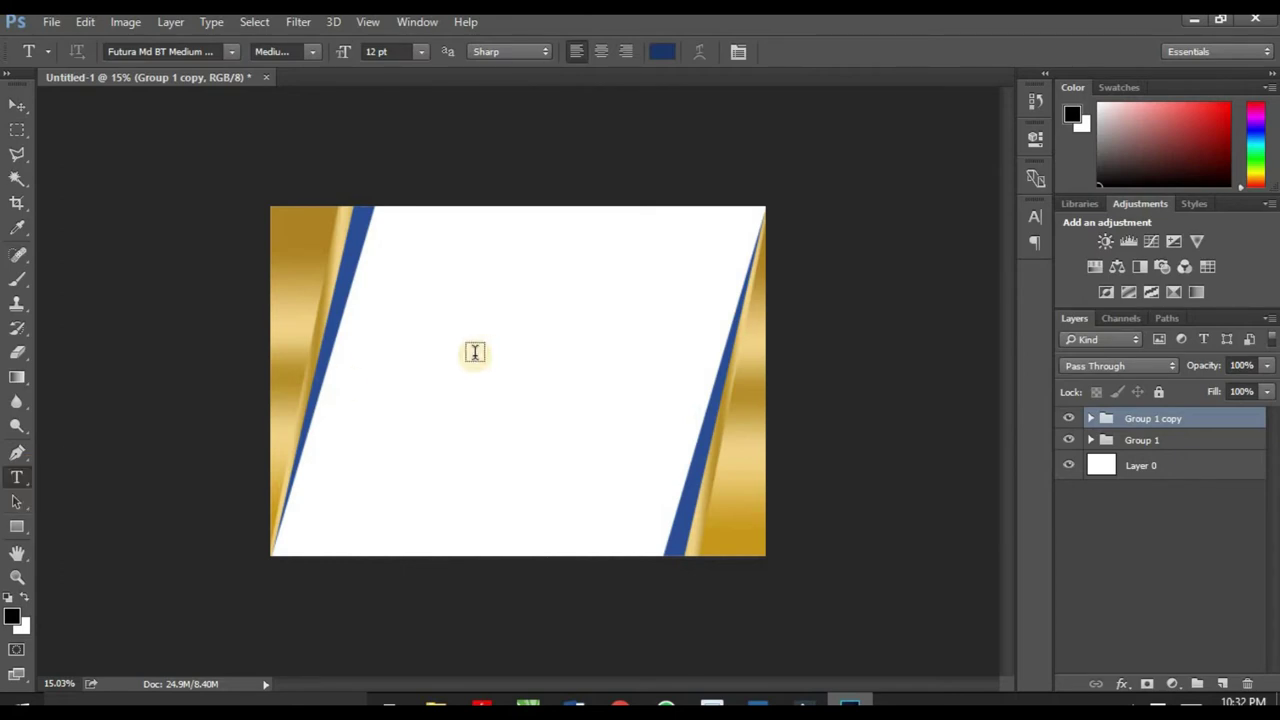
{"action": "left_click", "coordinate": [428, 361]}
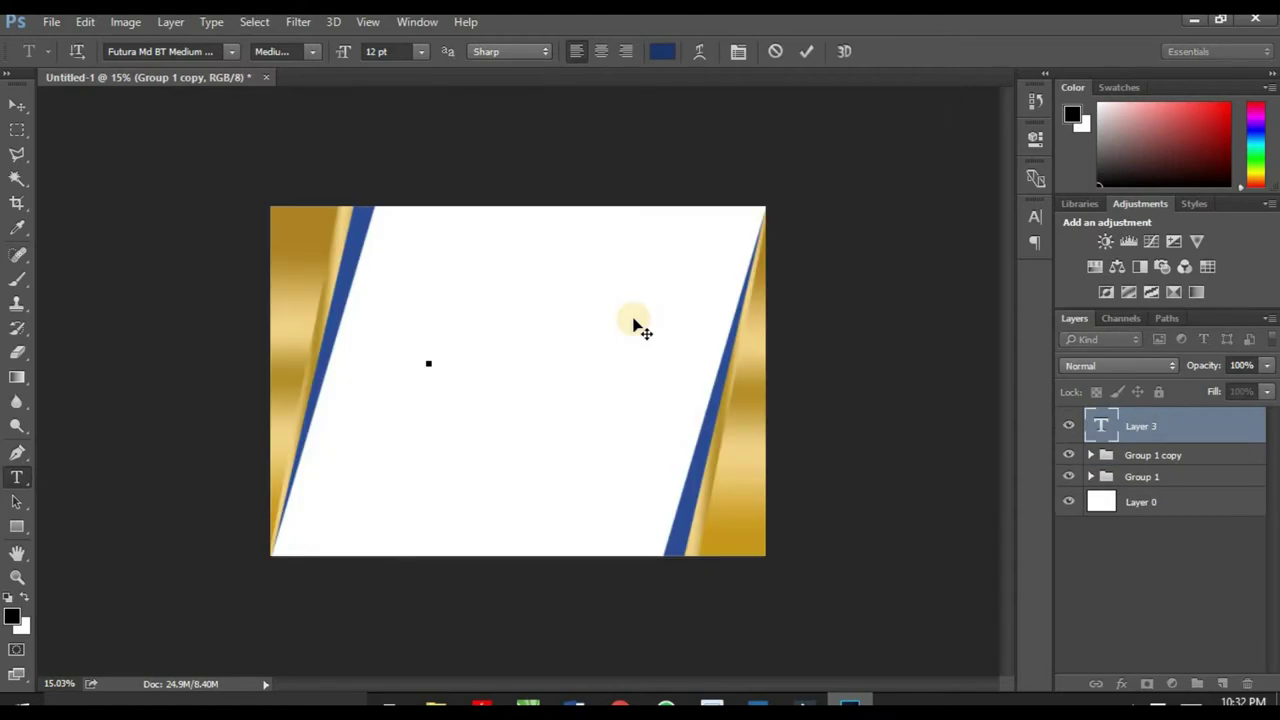
{"action": "left_click", "coordinate": [634, 321]}
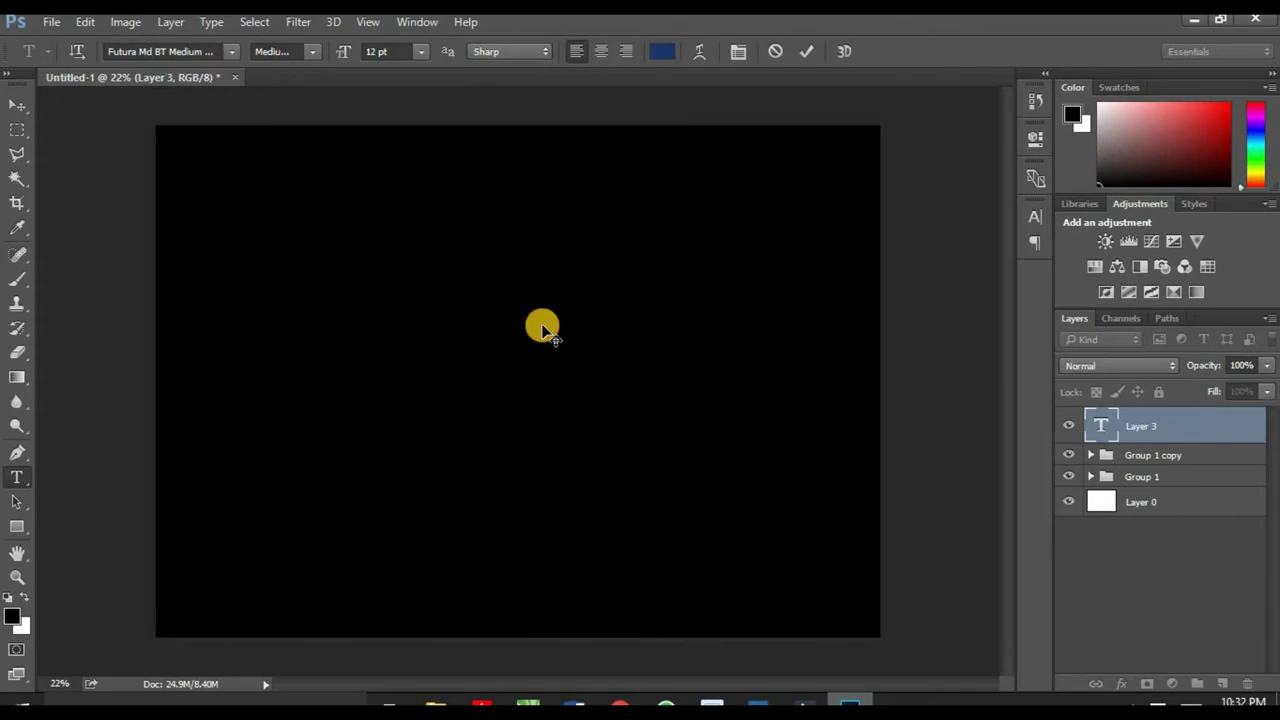
Step: Break the heading into two lines, CERTIFICATE OF and APPRECIATION, and commit it
{"action": "key", "text": "Return"}
{"action": "scroll", "coordinate": [417, 365], "scroll_direction": "up", "scroll_amount": 1}
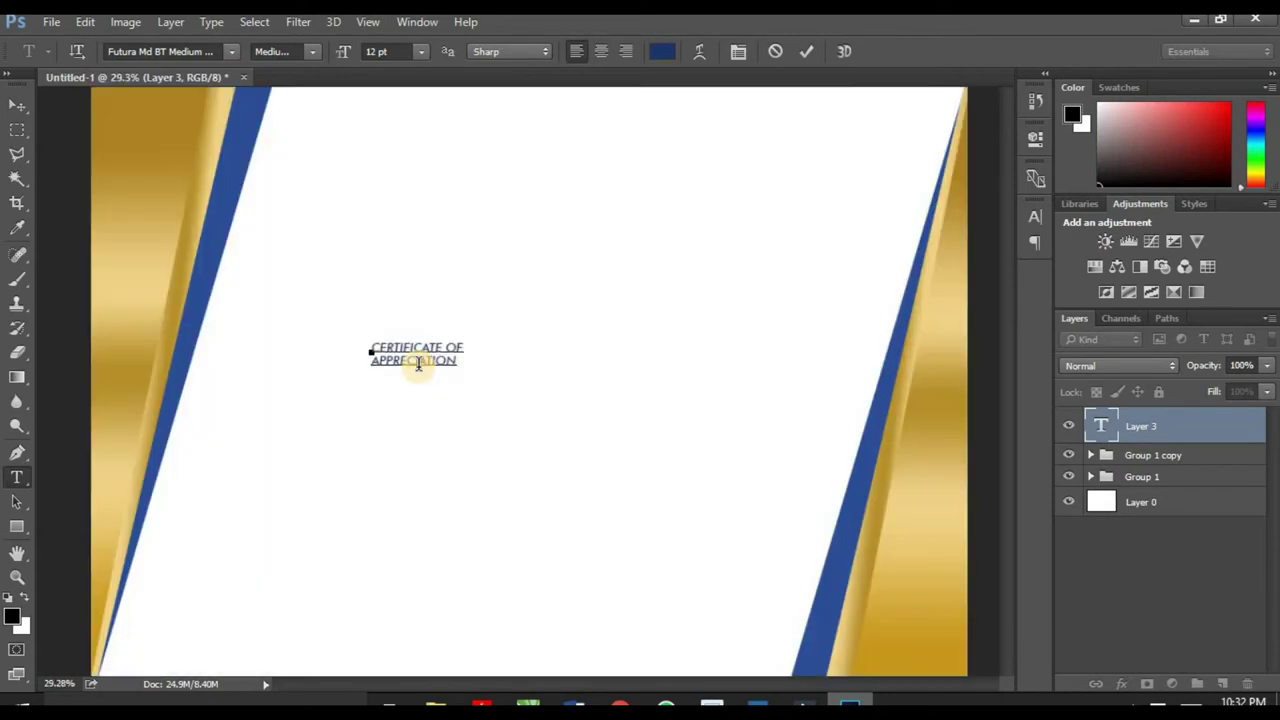
{"action": "left_click", "coordinate": [17, 104]}
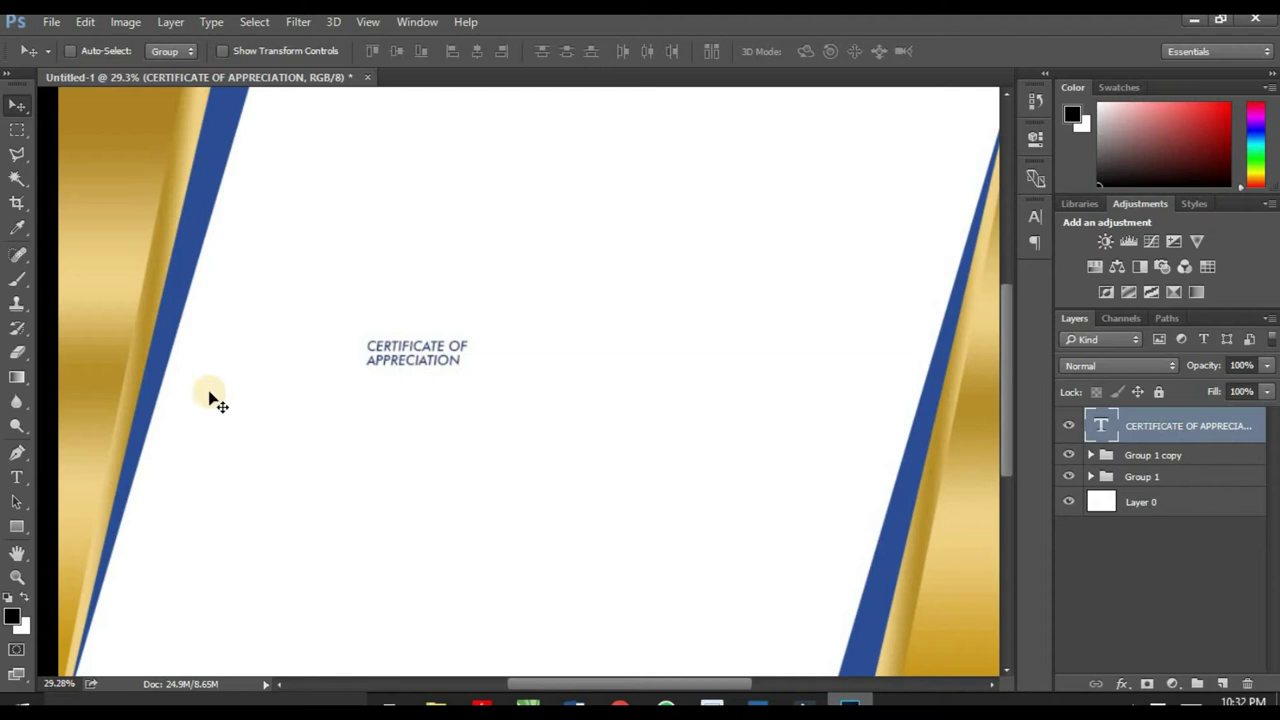
Step: Set the whole heading to 48 pt and increase its line spacing
{"action": "left_click", "coordinate": [14, 479]}
{"action": "left_click", "coordinate": [423, 366]}
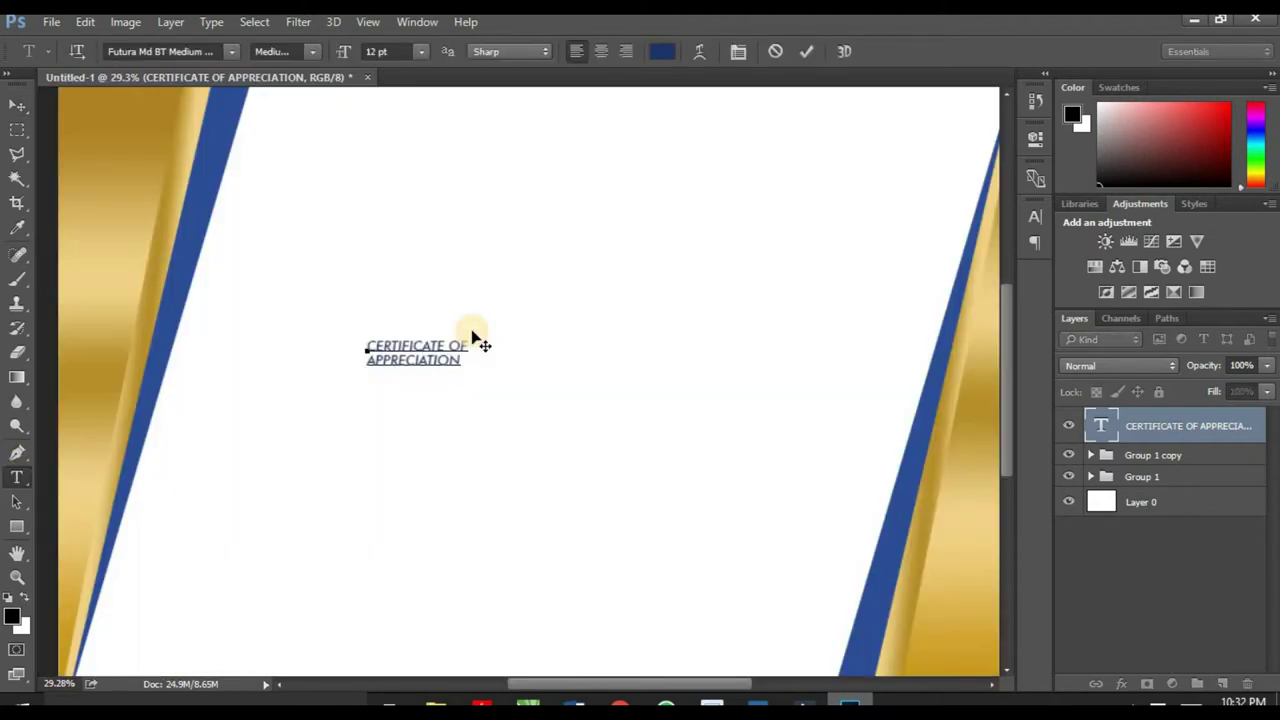
{"action": "key", "text": "ctrl+a"}
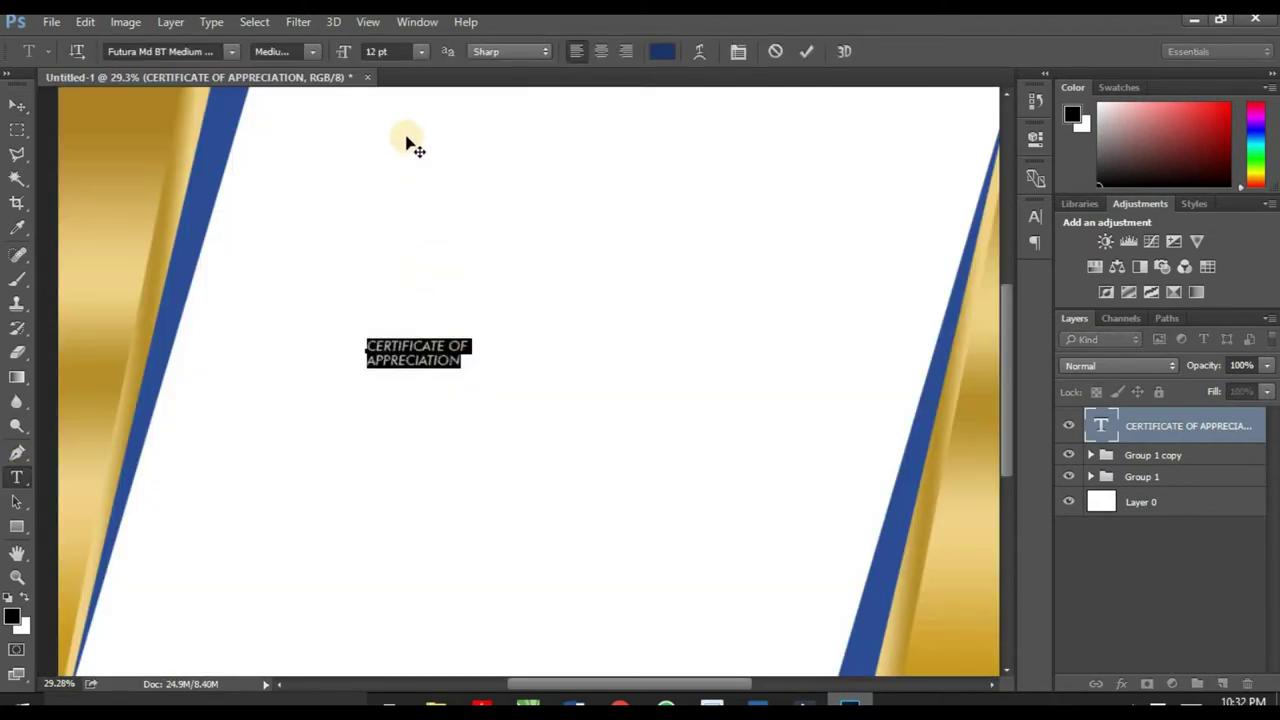
{"action": "left_click", "coordinate": [418, 51]}
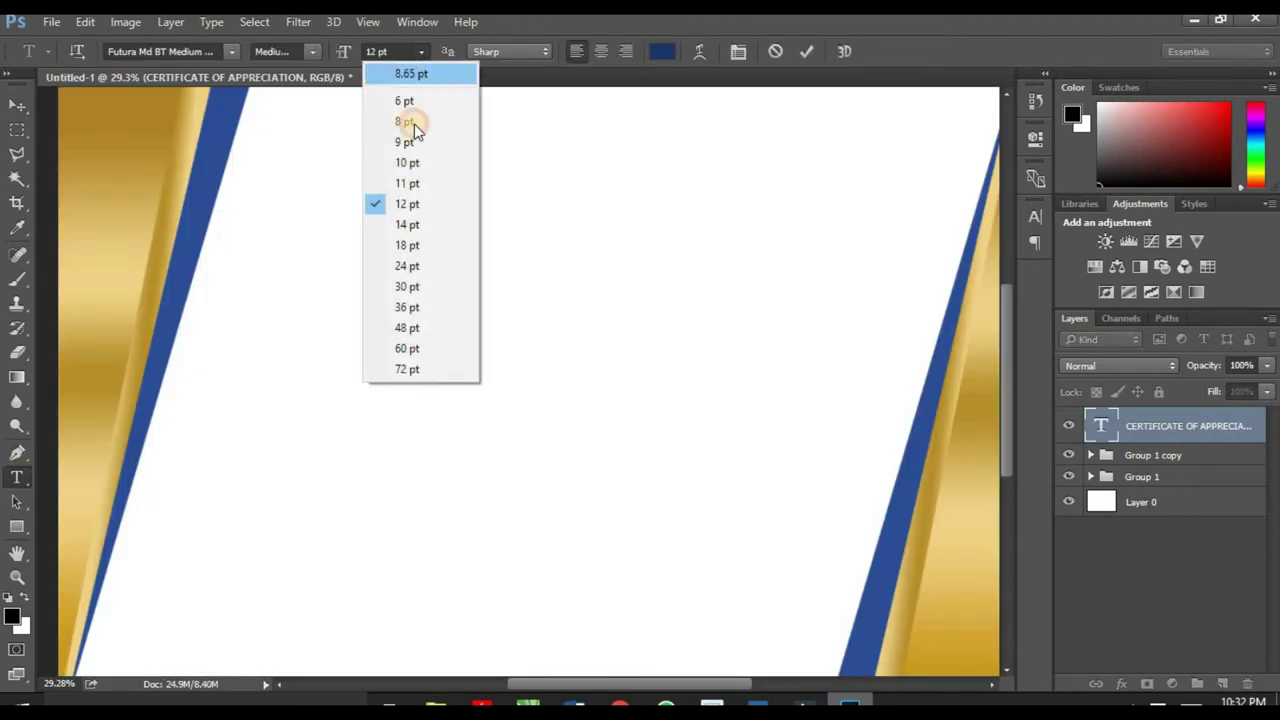
{"action": "left_click", "coordinate": [417, 328]}
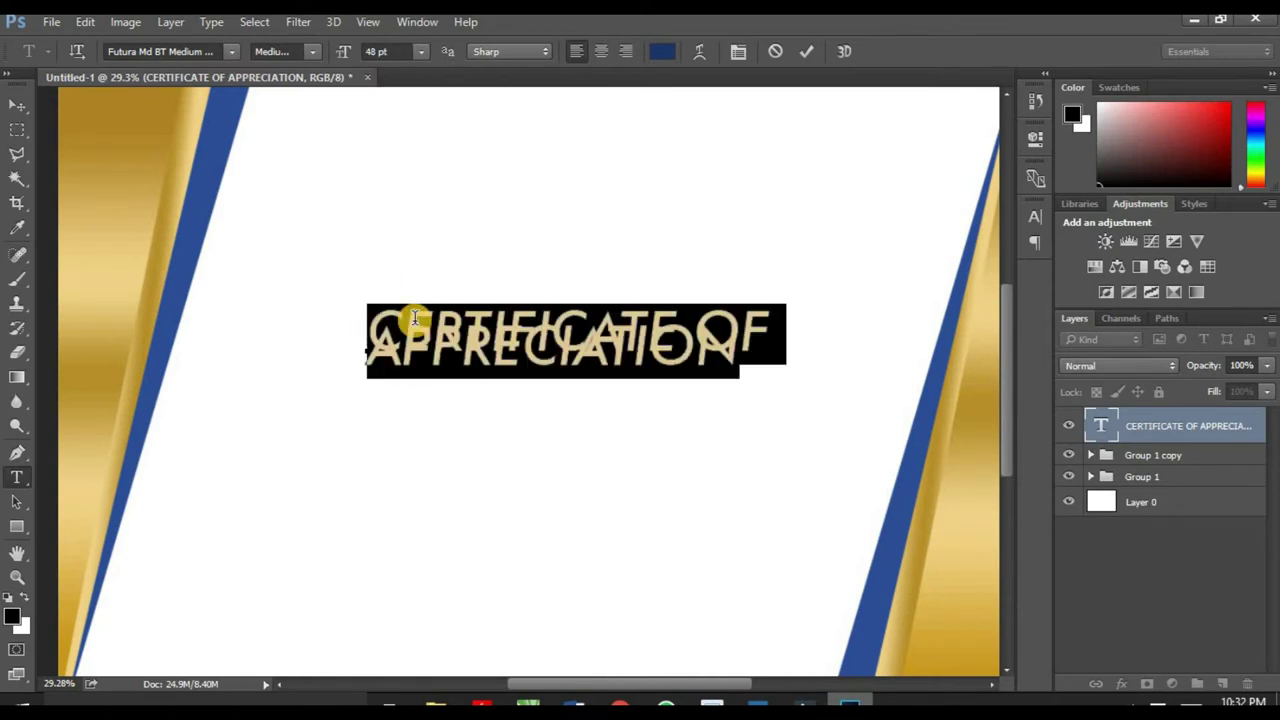
{"action": "left_click", "coordinate": [738, 54]}
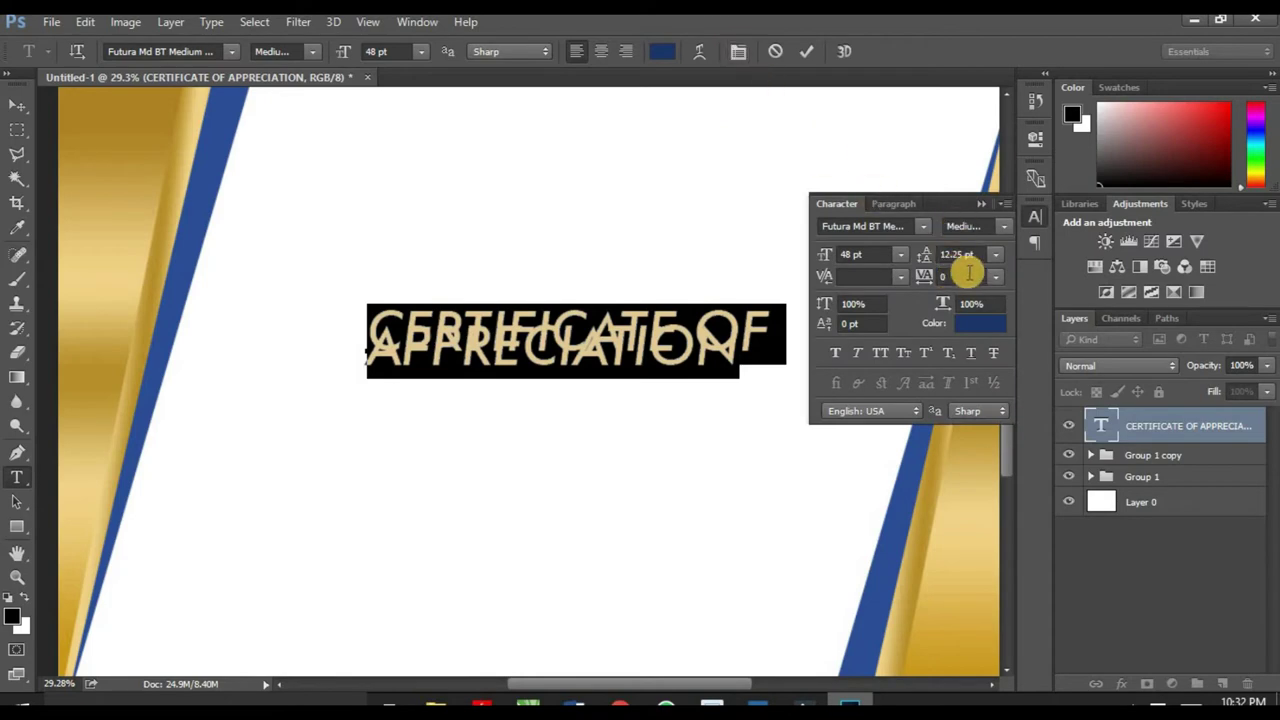
{"action": "left_click_drag", "start_coordinate": [916, 256], "coordinate": [928, 258]}
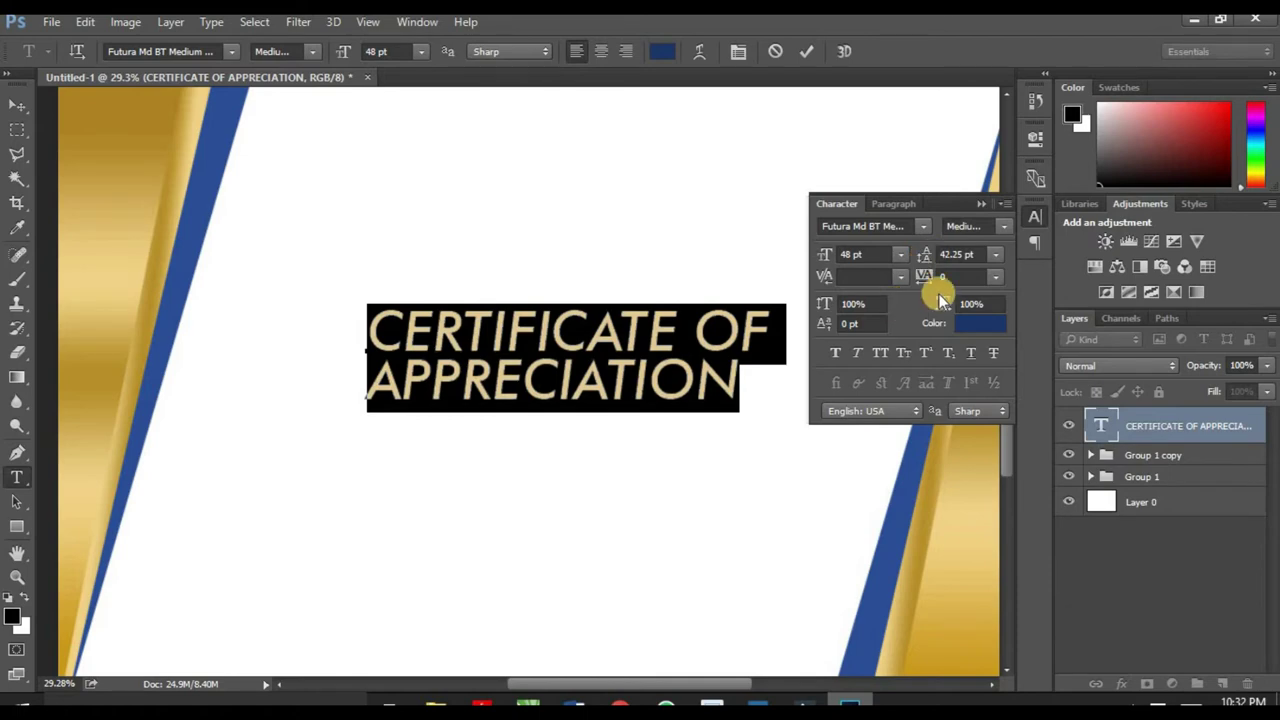
{"action": "left_click", "coordinate": [982, 203]}
{"action": "left_click", "coordinate": [17, 105]}
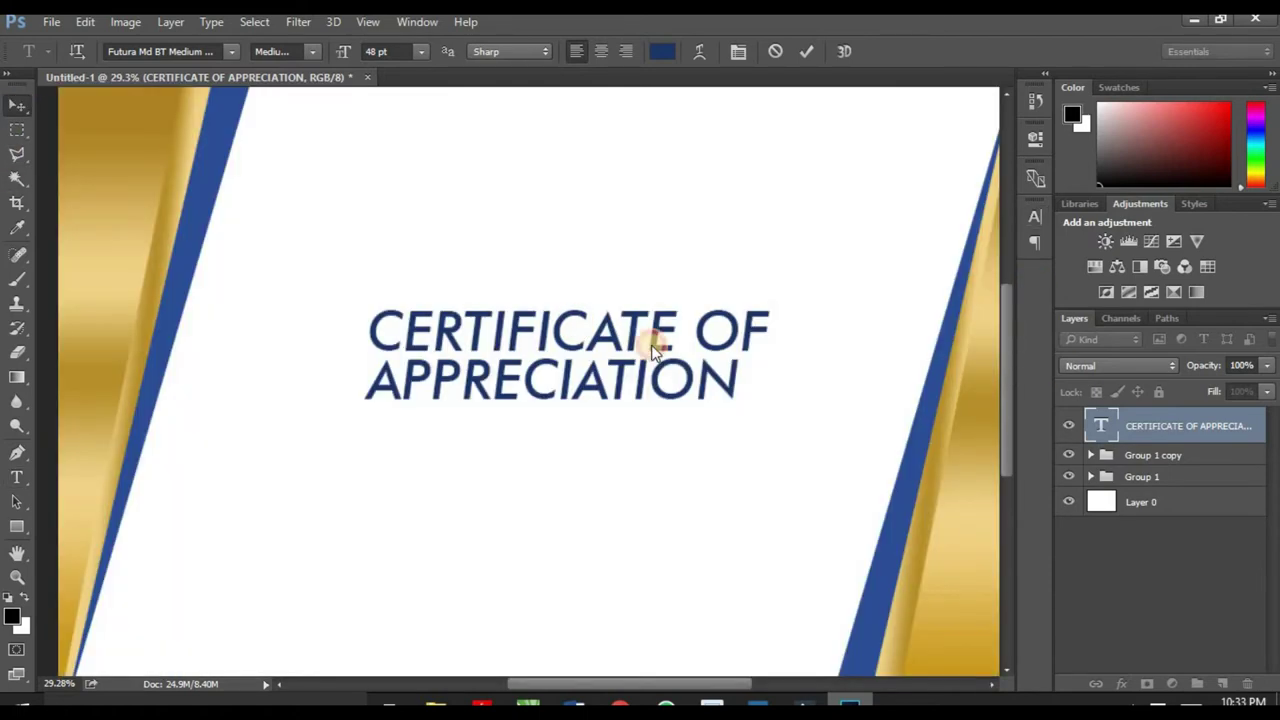
Step: Move the heading to the upper right and enlarge it to about 114%
{"action": "scroll", "coordinate": [598, 398], "scroll_direction": "down", "scroll_amount": 1}
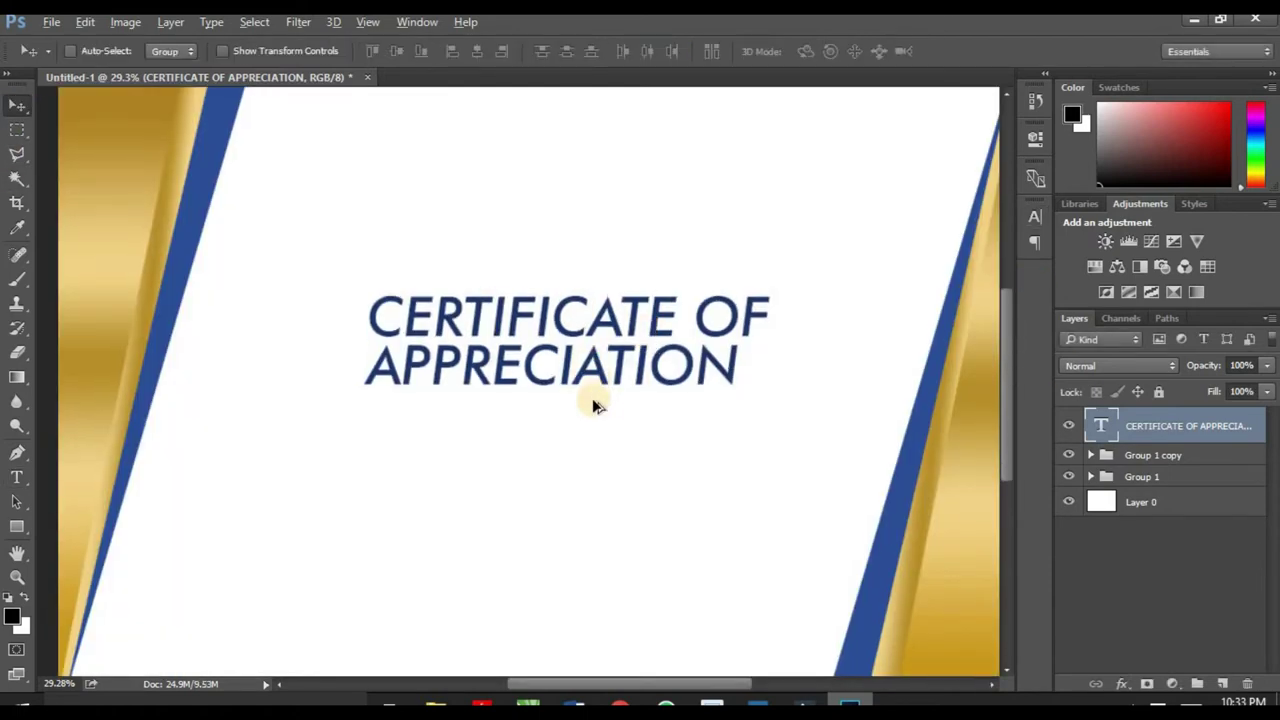
{"action": "scroll", "coordinate": [592, 398], "scroll_direction": "down", "scroll_amount": 1}
{"action": "left_click_drag", "start_coordinate": [606, 349], "coordinate": [745, 222]}
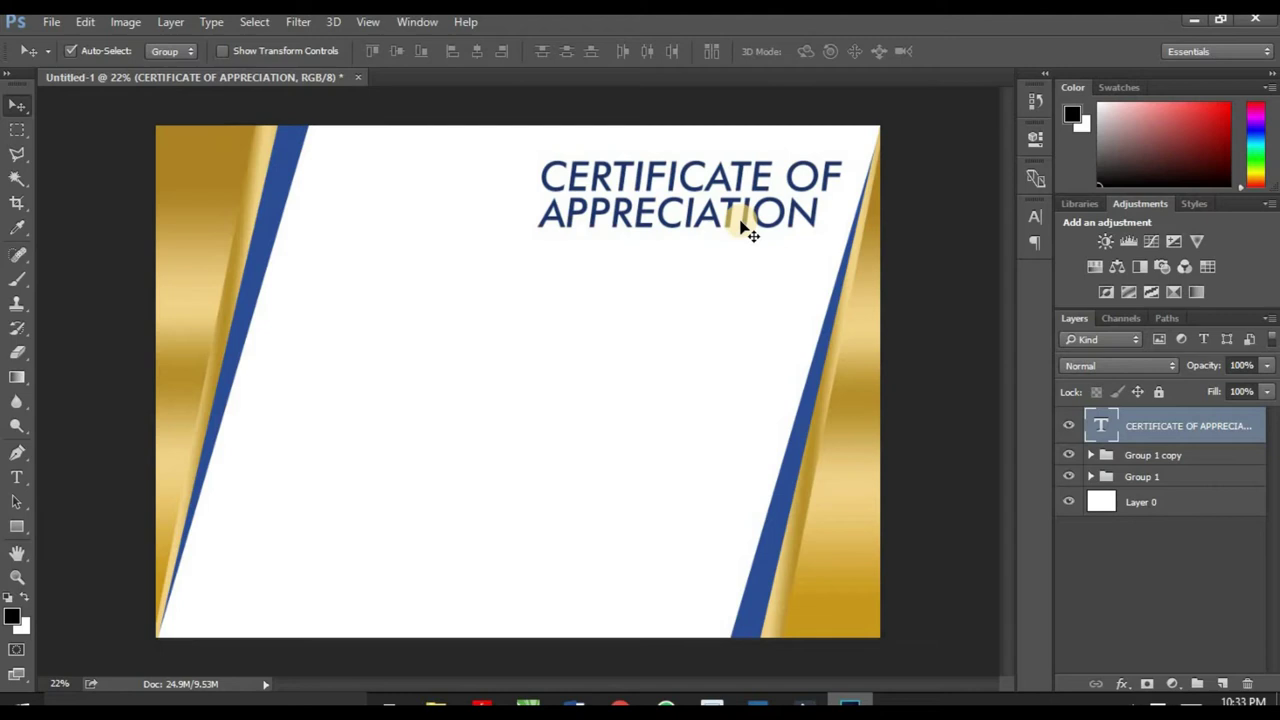
{"action": "key", "text": "ctrl+t"}
{"action": "left_click_drag", "start_coordinate": [539, 238], "coordinate": [511, 272]}
Step: Confirm the heading's enlarged size and recolour the words CERTIFICATE OF black
{"action": "left_click", "coordinate": [852, 51]}
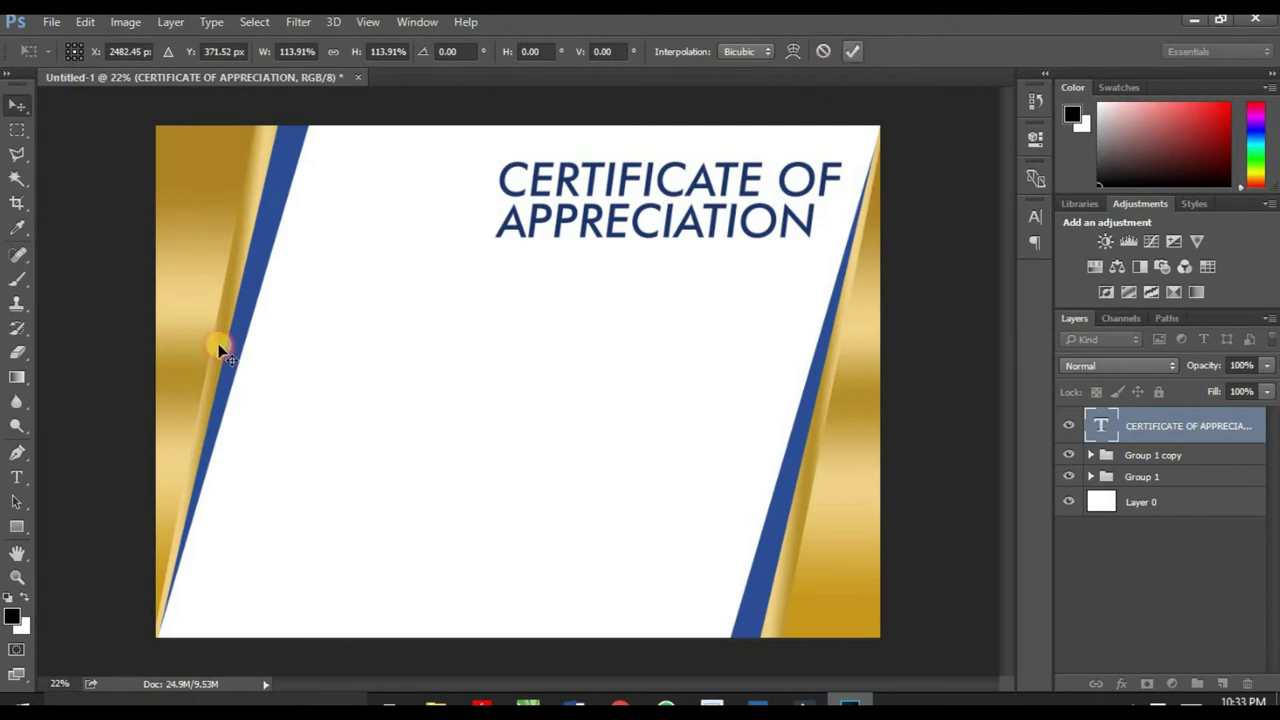
{"action": "left_click", "coordinate": [16, 477]}
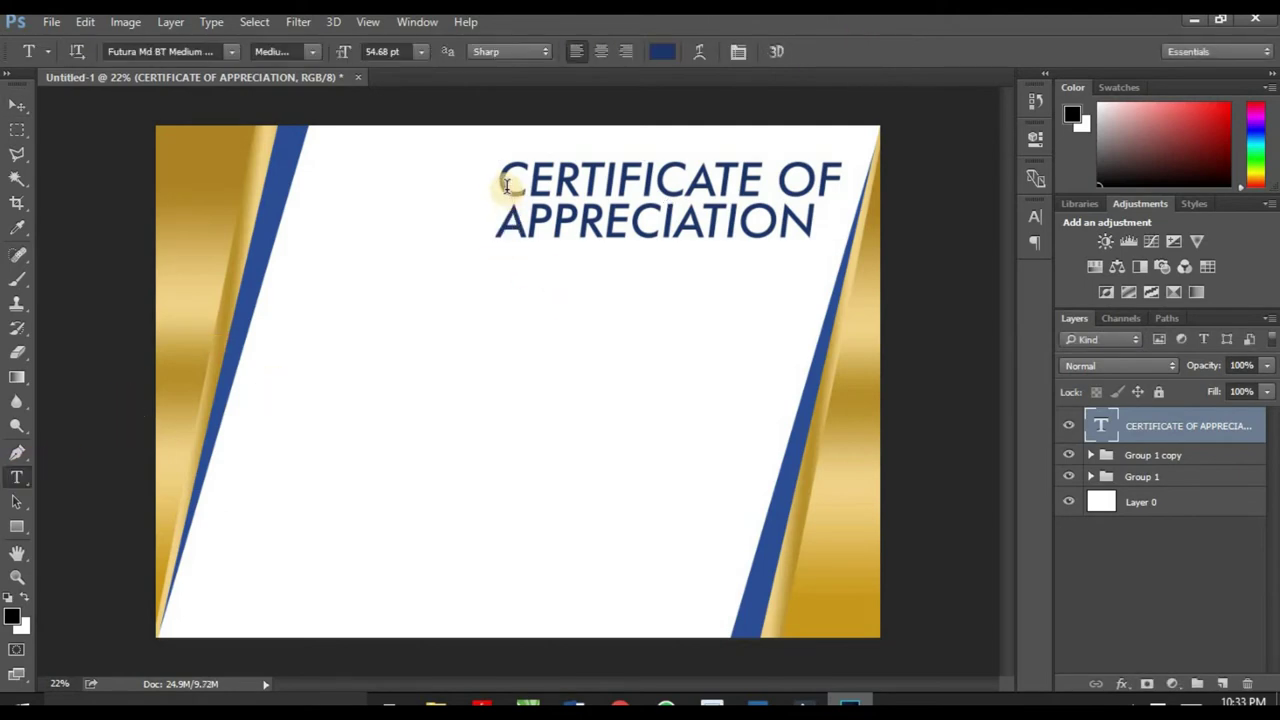
{"action": "left_click_drag", "start_coordinate": [505, 185], "coordinate": [846, 180]}
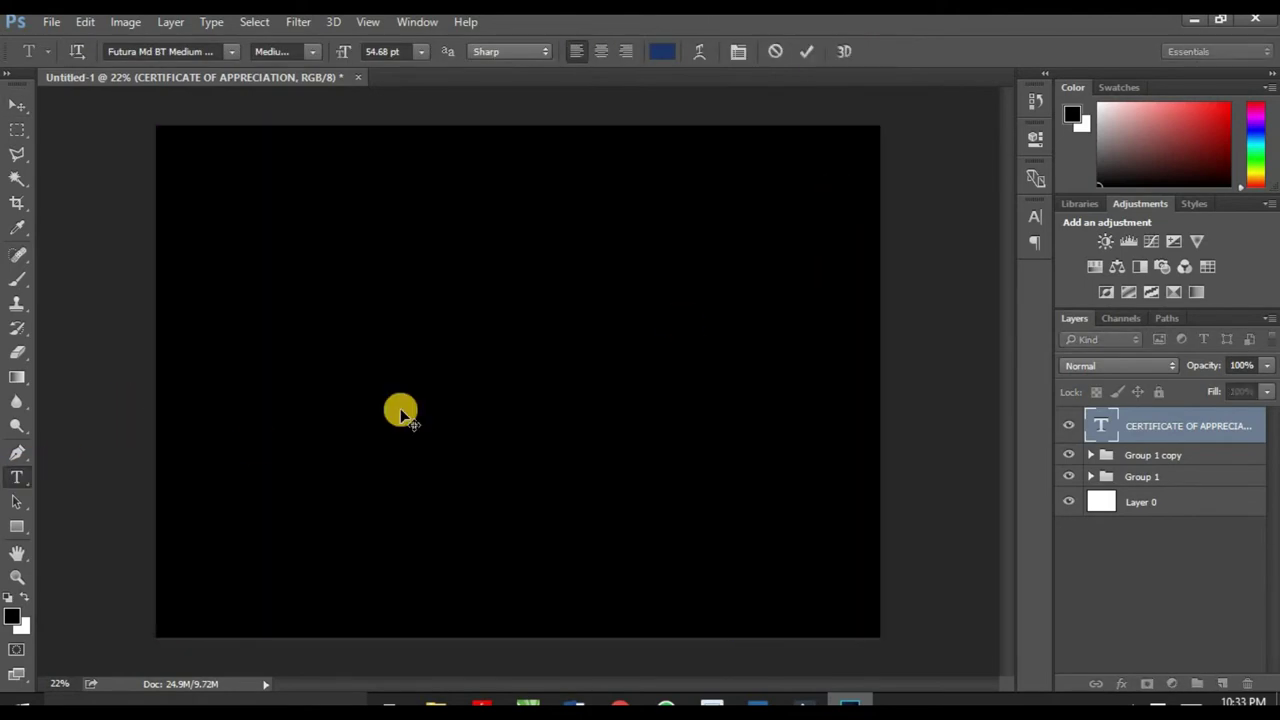
{"action": "left_click", "coordinate": [664, 51]}
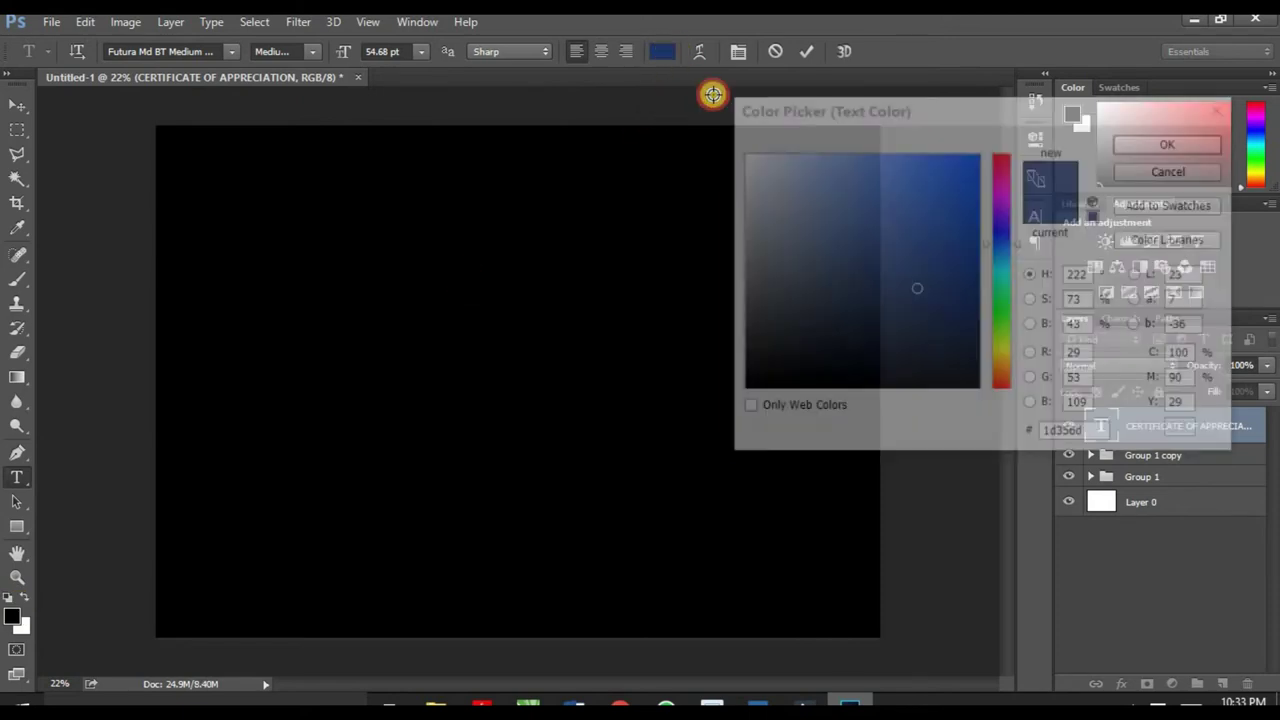
{"action": "left_click_drag", "start_coordinate": [791, 337], "coordinate": [703, 420]}
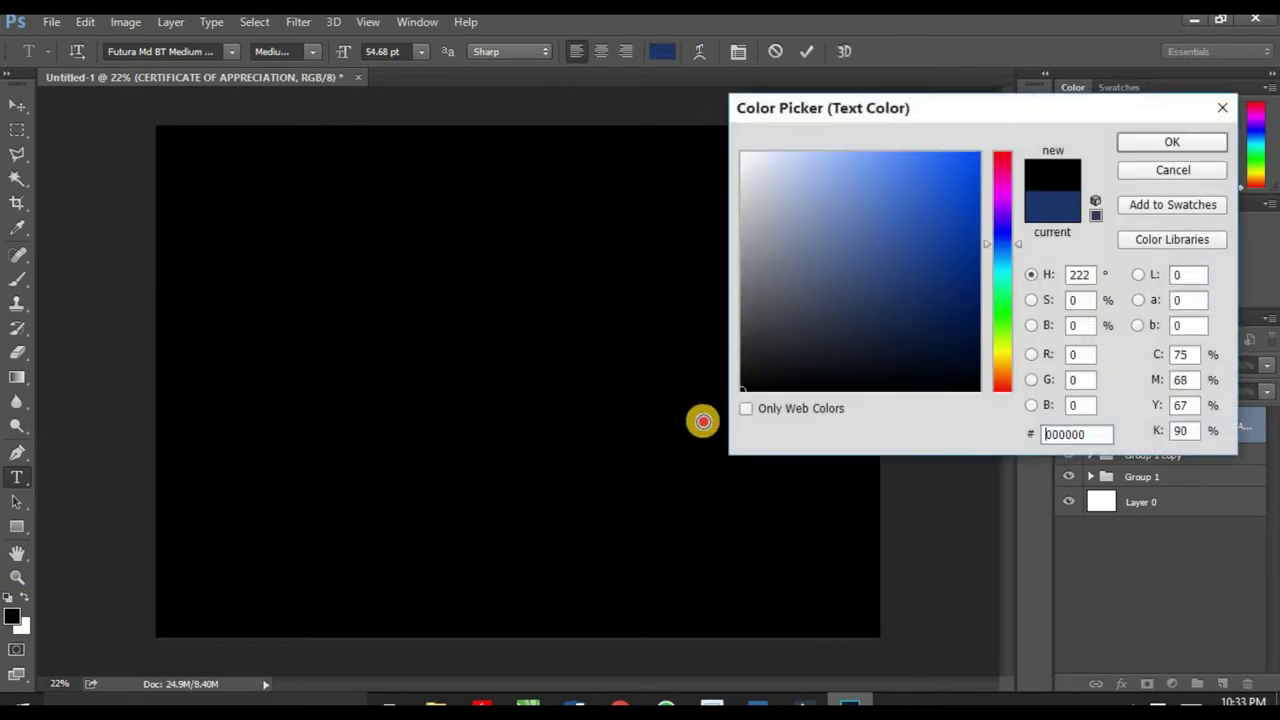
{"action": "left_click", "coordinate": [1133, 145]}
{"action": "left_click", "coordinate": [681, 180]}
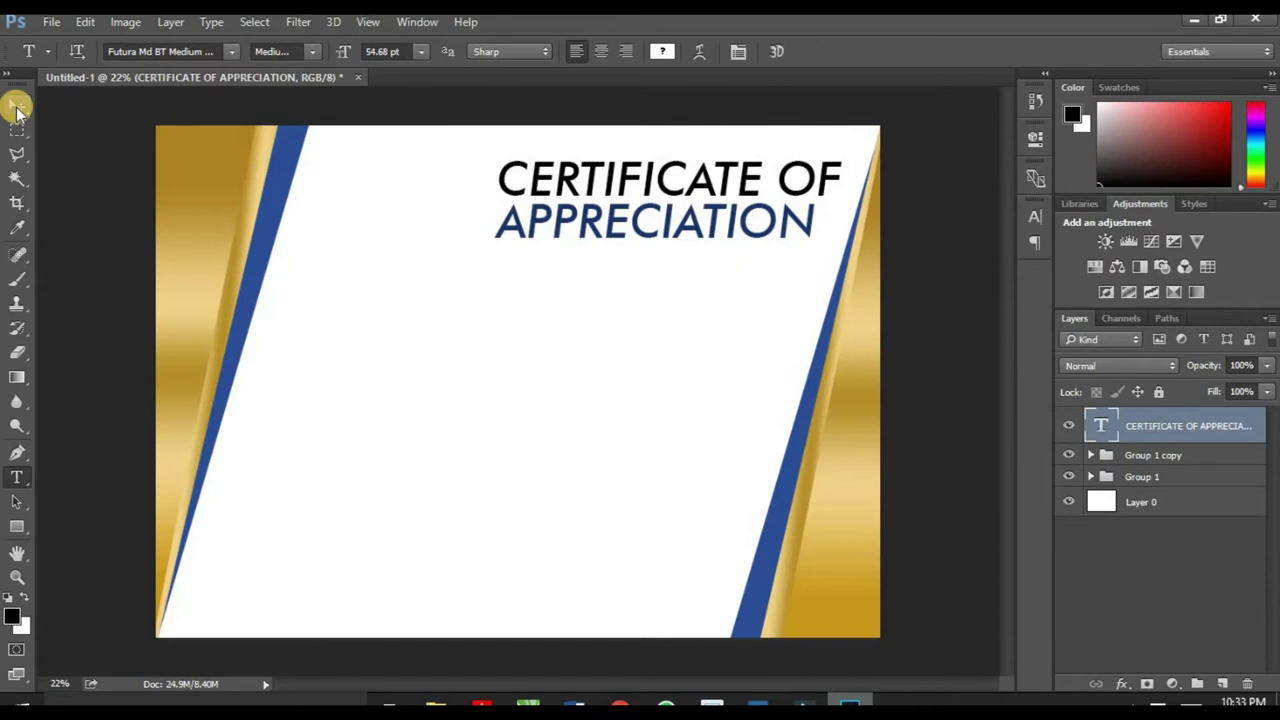
Step: Zoom the canvas out and back in to check the heading's placement
{"action": "left_click", "coordinate": [17, 106]}
{"action": "scroll", "coordinate": [662, 278], "scroll_direction": "down", "scroll_amount": 3}
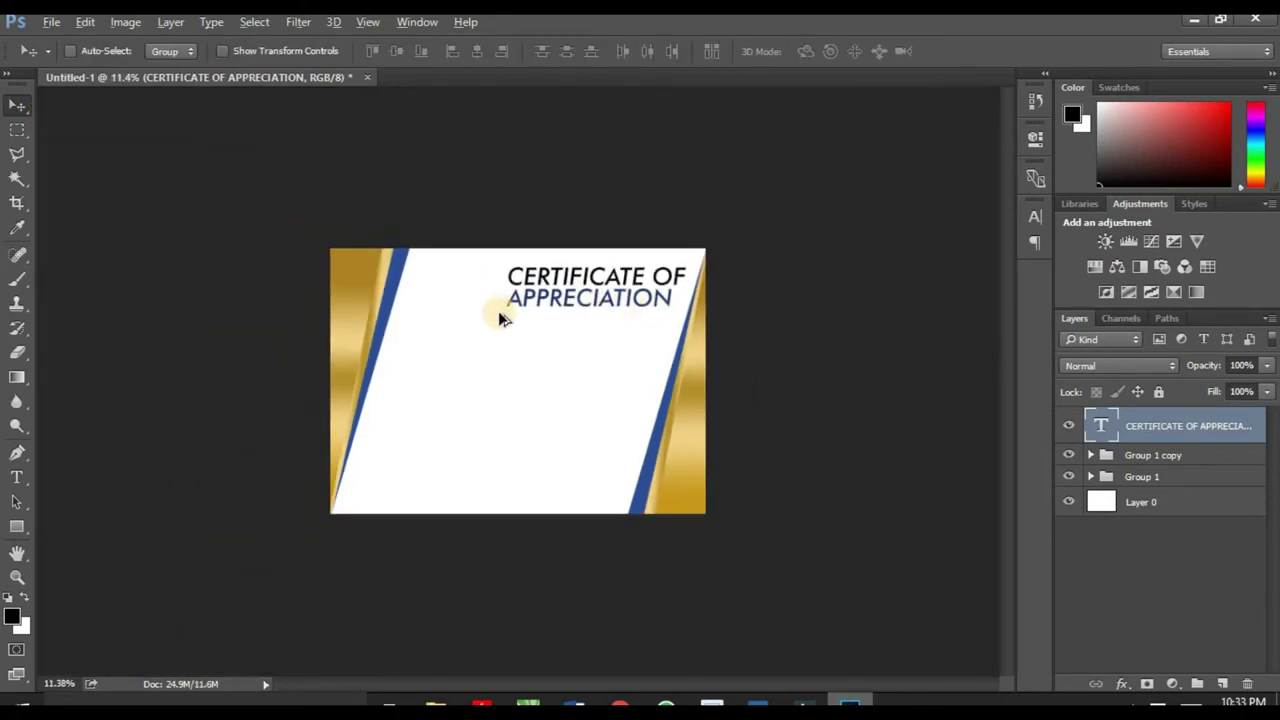
{"action": "scroll", "coordinate": [498, 311], "scroll_direction": "up", "scroll_amount": 1}
{"action": "scroll", "coordinate": [496, 325], "scroll_direction": "up", "scroll_amount": 1}
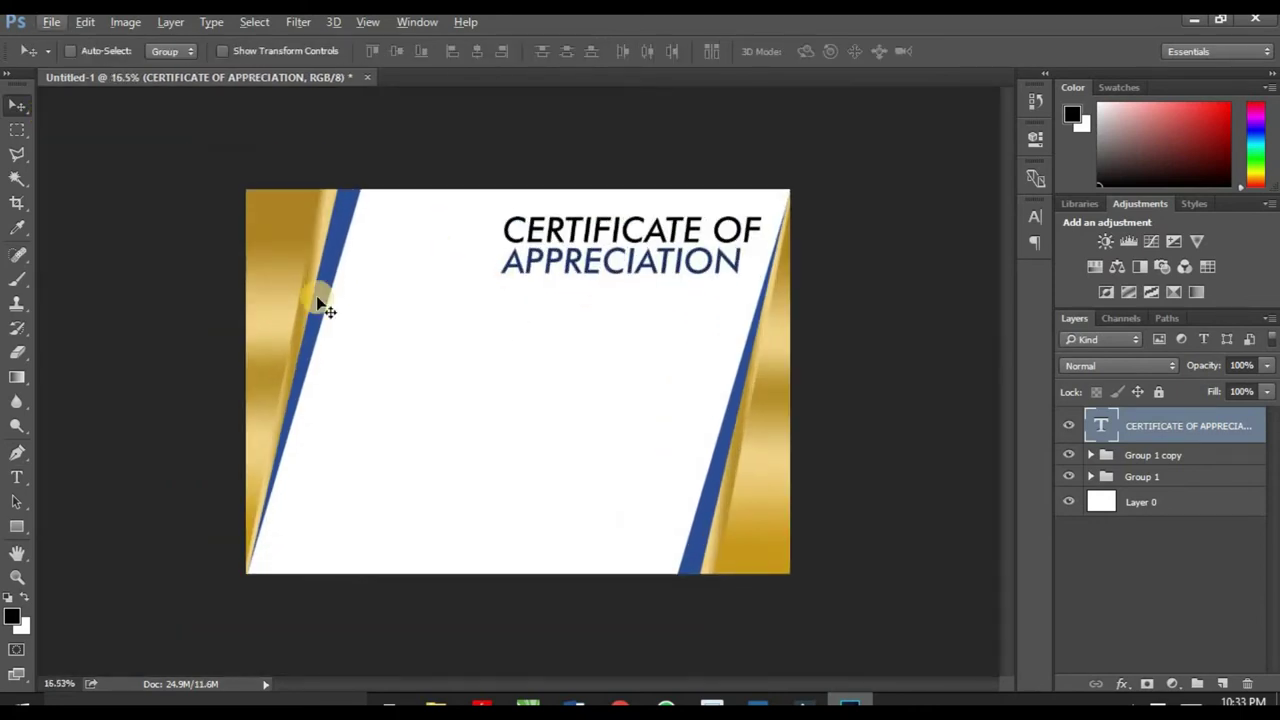
Step: Type a new line 'This certificate is presented to' on the certificate
{"action": "left_click", "coordinate": [17, 477]}
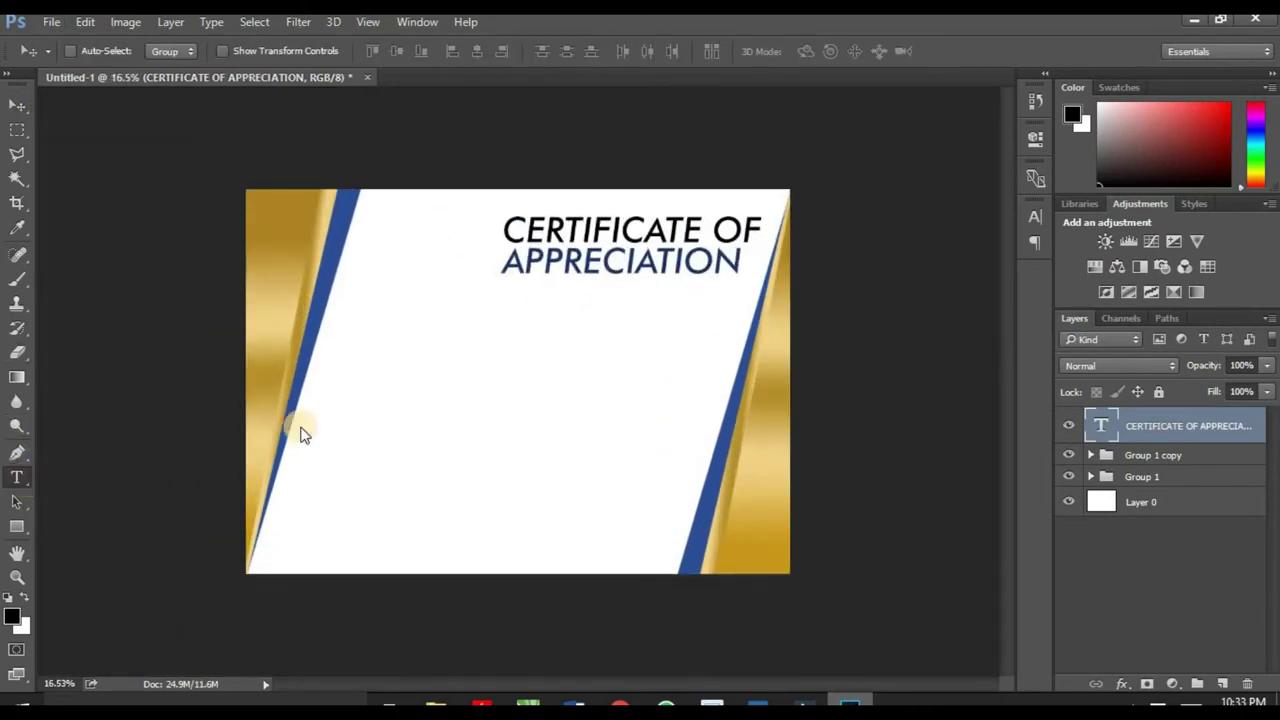
{"action": "left_click", "coordinate": [452, 330]}
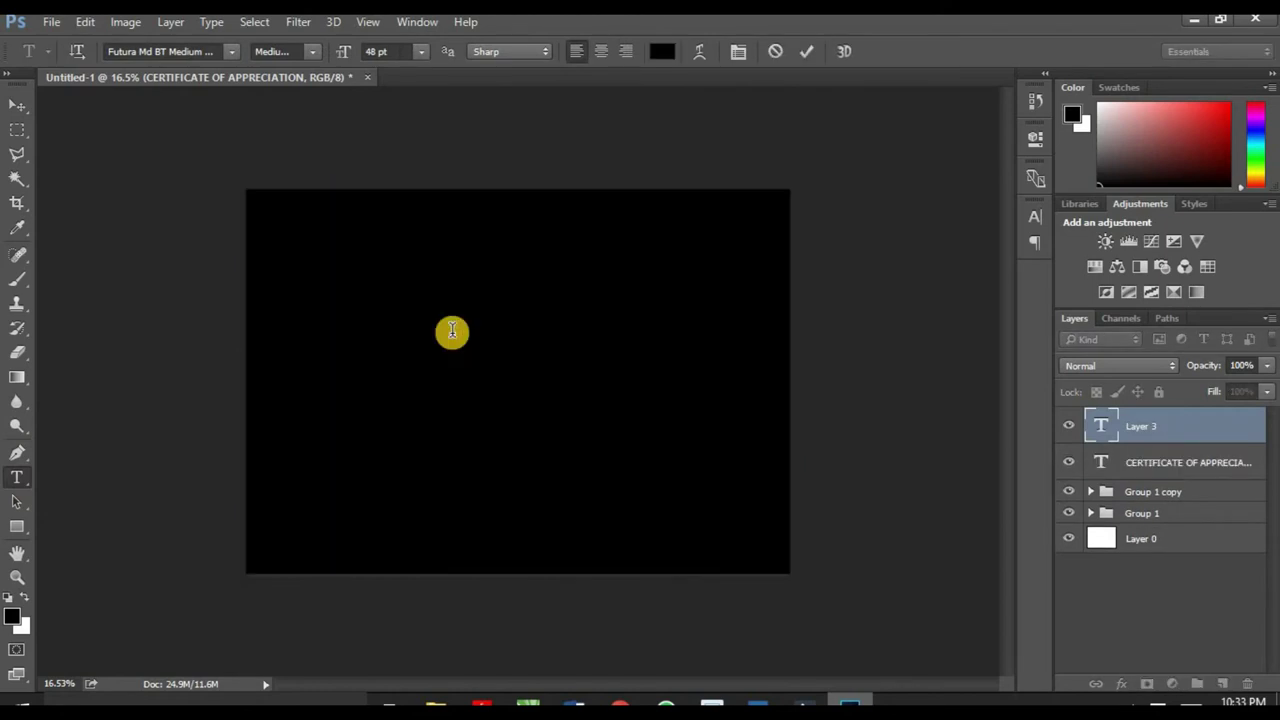
{"action": "type", "text": "Jh"}
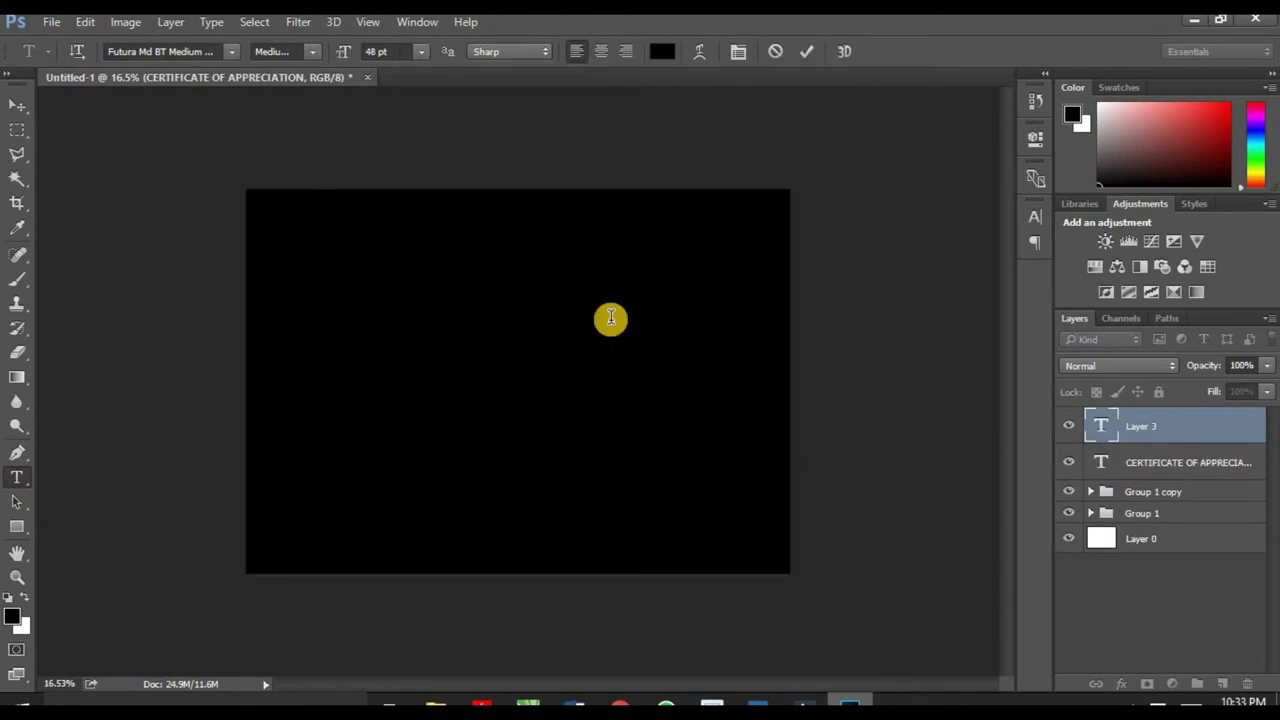
{"action": "type", "text": "is certificate is presen"}
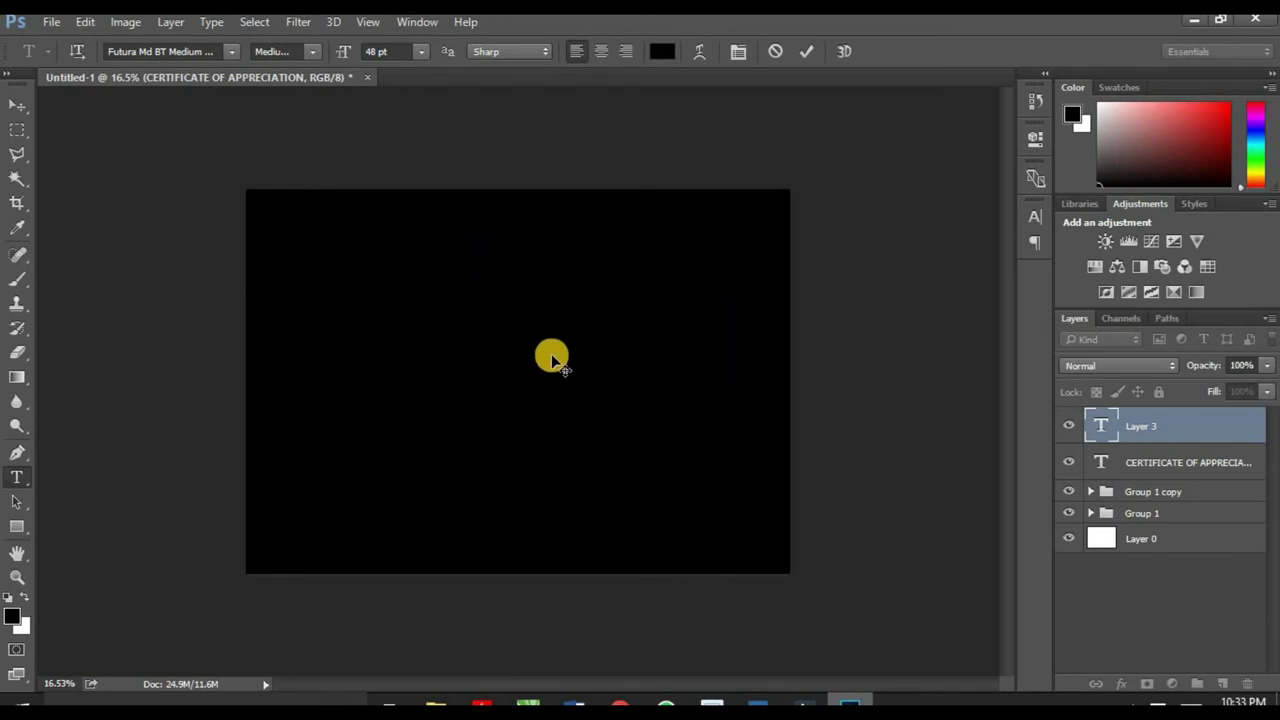
{"action": "left_click", "coordinate": [17, 105]}
{"action": "left_click_drag", "start_coordinate": [636, 330], "coordinate": [516, 328]}
Step: Make the presented-to line 14 pt and place it just under the heading
{"action": "left_click", "coordinate": [16, 477]}
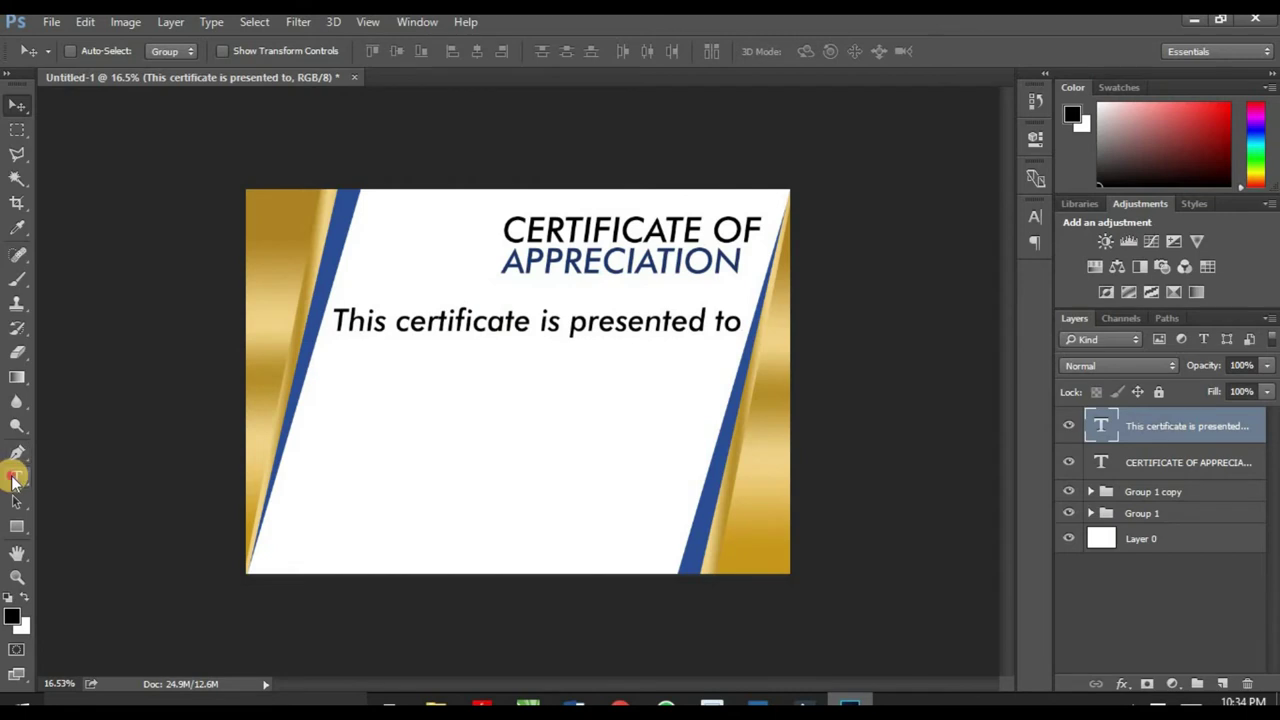
{"action": "left_click", "coordinate": [526, 318]}
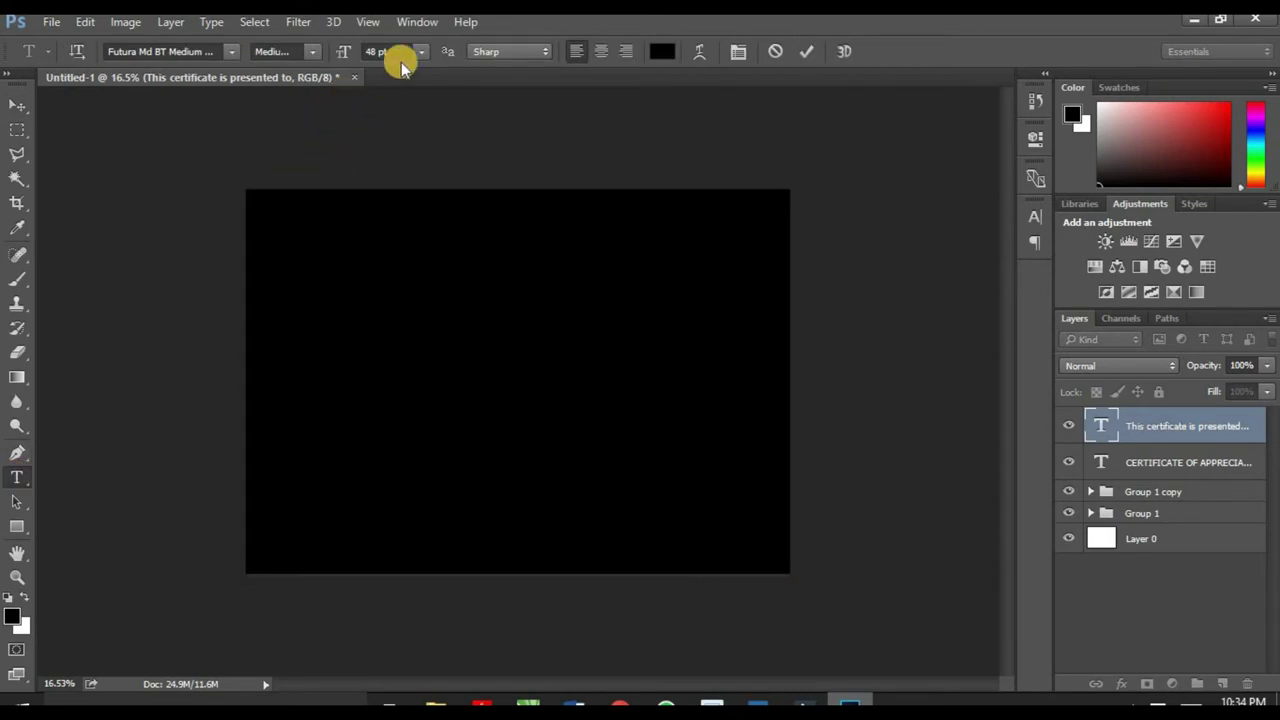
{"action": "left_click", "coordinate": [423, 54]}
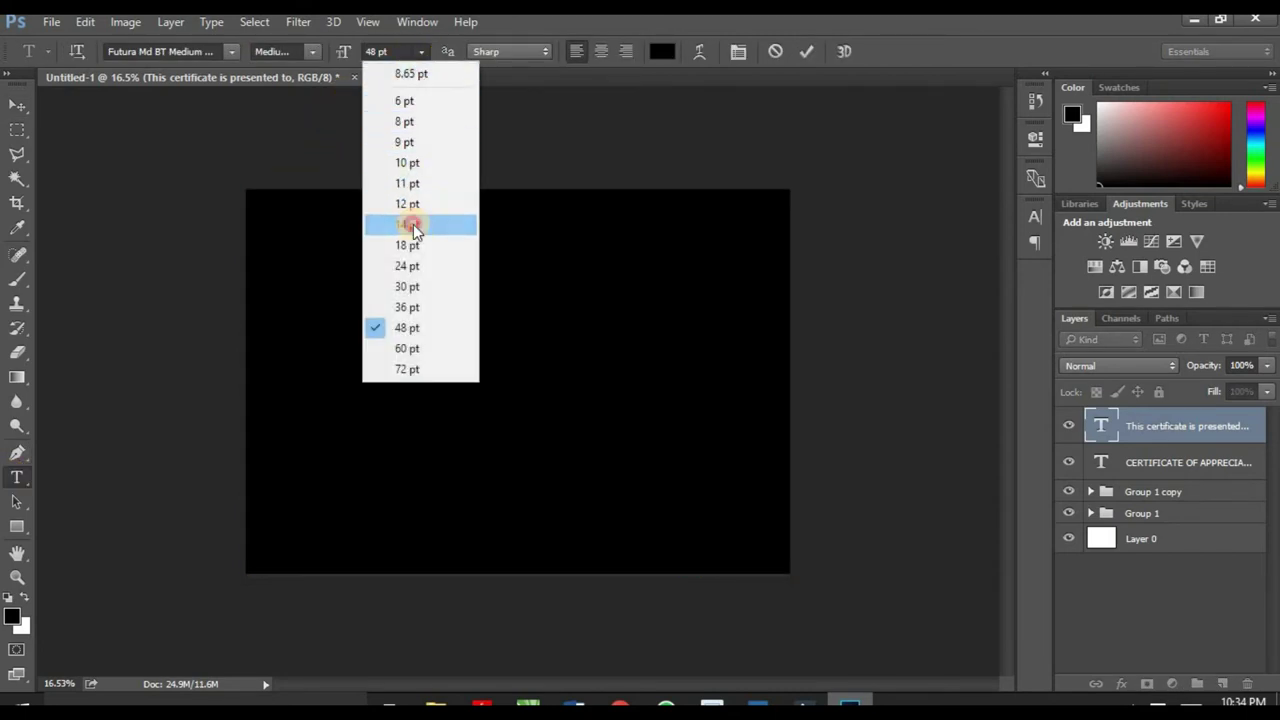
{"action": "left_click", "coordinate": [413, 224]}
{"action": "left_click", "coordinate": [24, 104]}
{"action": "left_click_drag", "start_coordinate": [434, 330], "coordinate": [533, 315]}
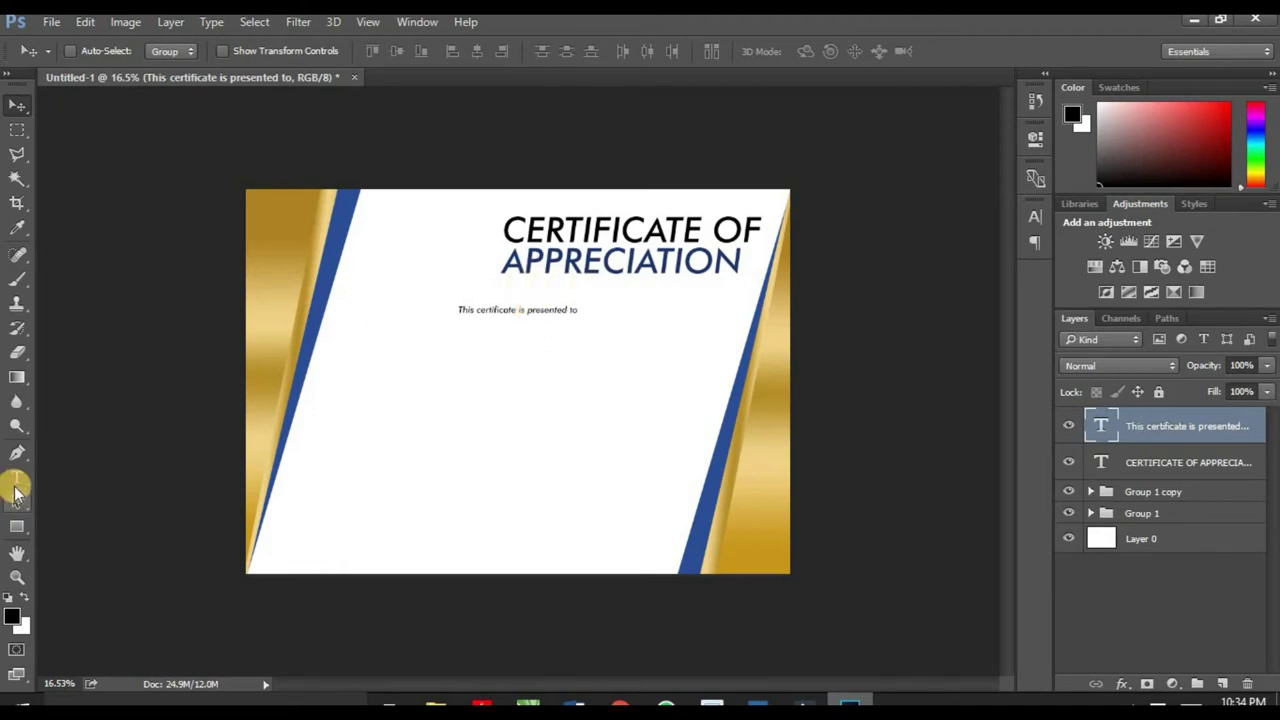
Step: Type the recipient's name as a new text line below the presented-to line
{"action": "left_click", "coordinate": [16, 477]}
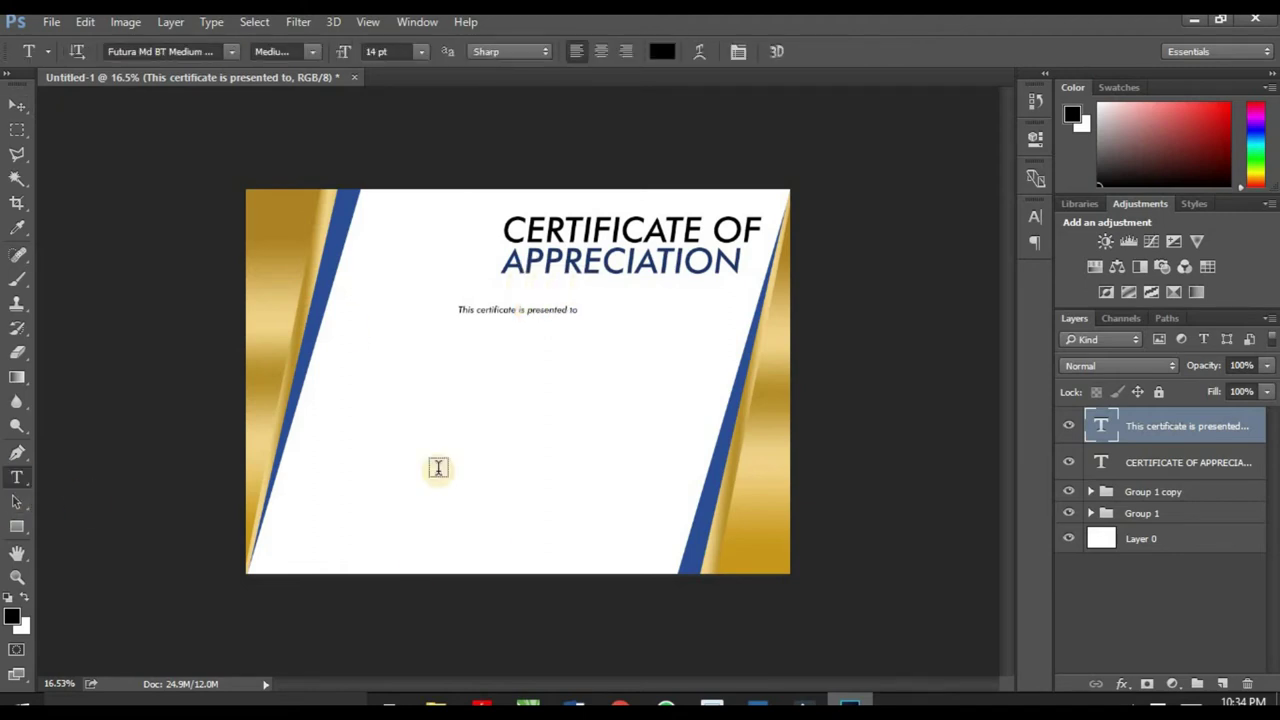
{"action": "left_click", "coordinate": [383, 354]}
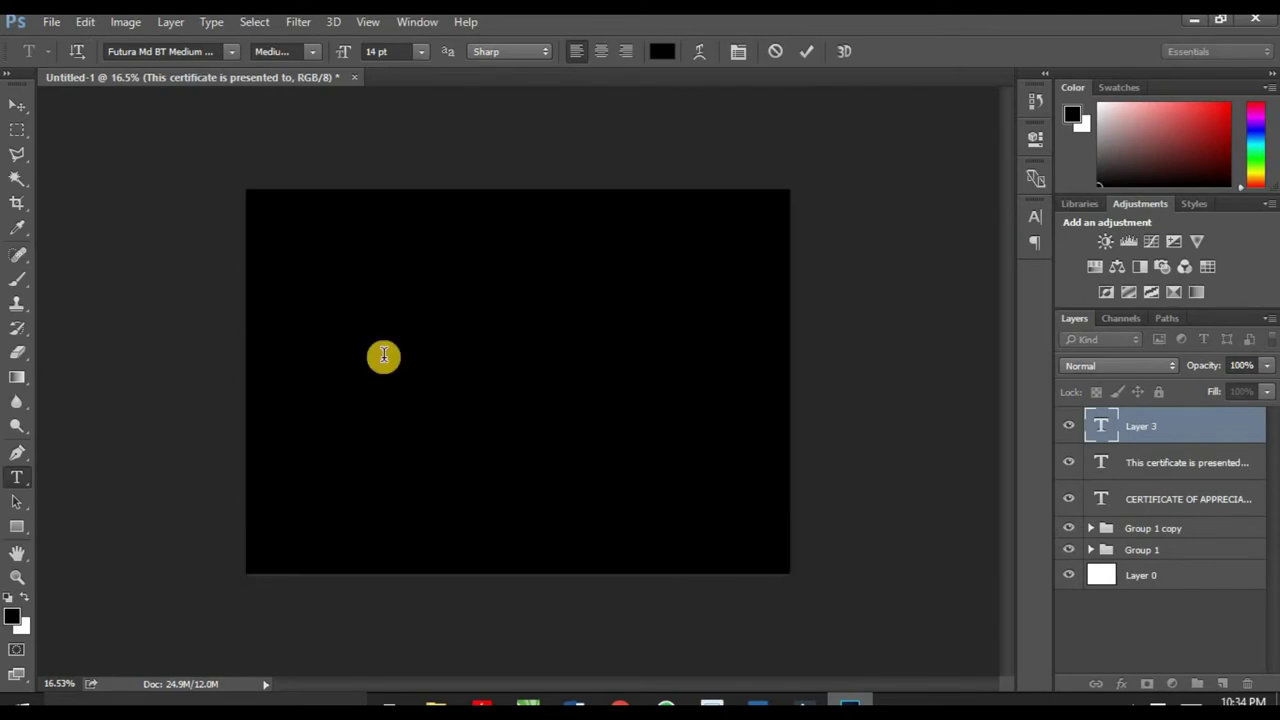
{"action": "left_click", "coordinate": [17, 104]}
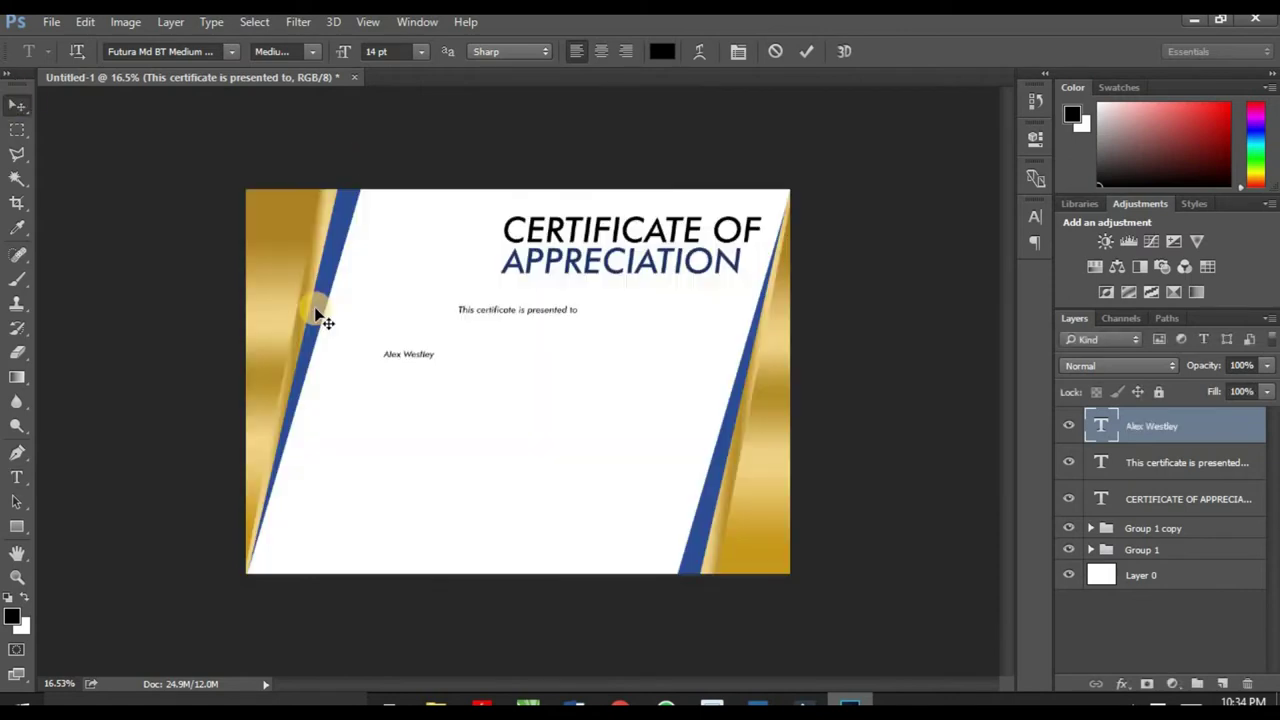
Step: Scale the name up to about 63.79 pt and centre it beneath the small line
{"action": "key", "text": "ctrl+t"}
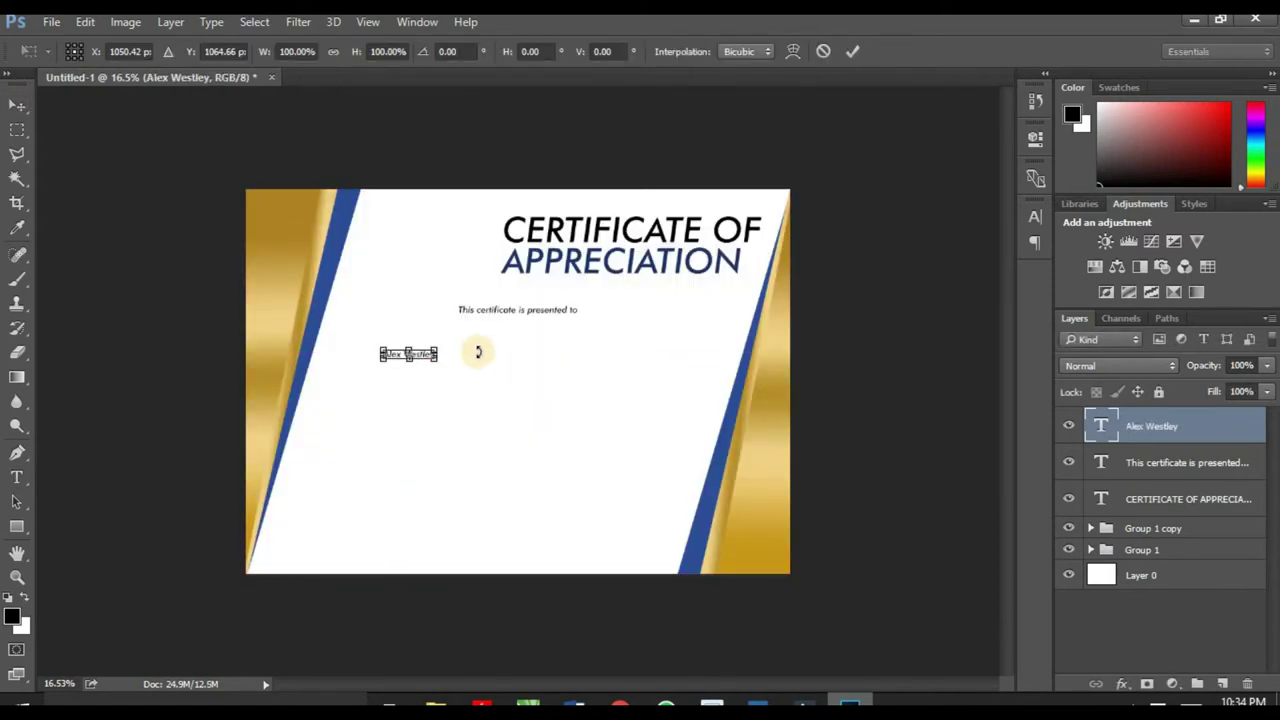
{"action": "left_click_drag", "start_coordinate": [436, 360], "coordinate": [658, 471]}
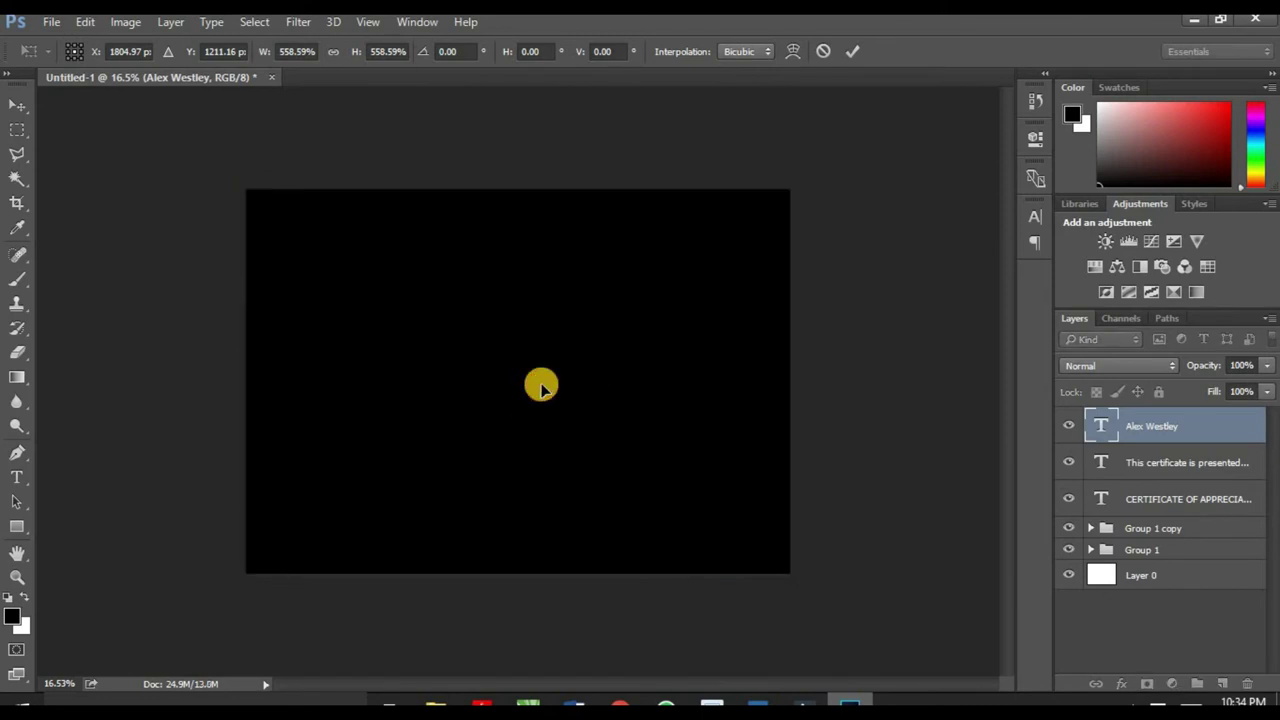
{"action": "left_click_drag", "start_coordinate": [540, 389], "coordinate": [537, 362]}
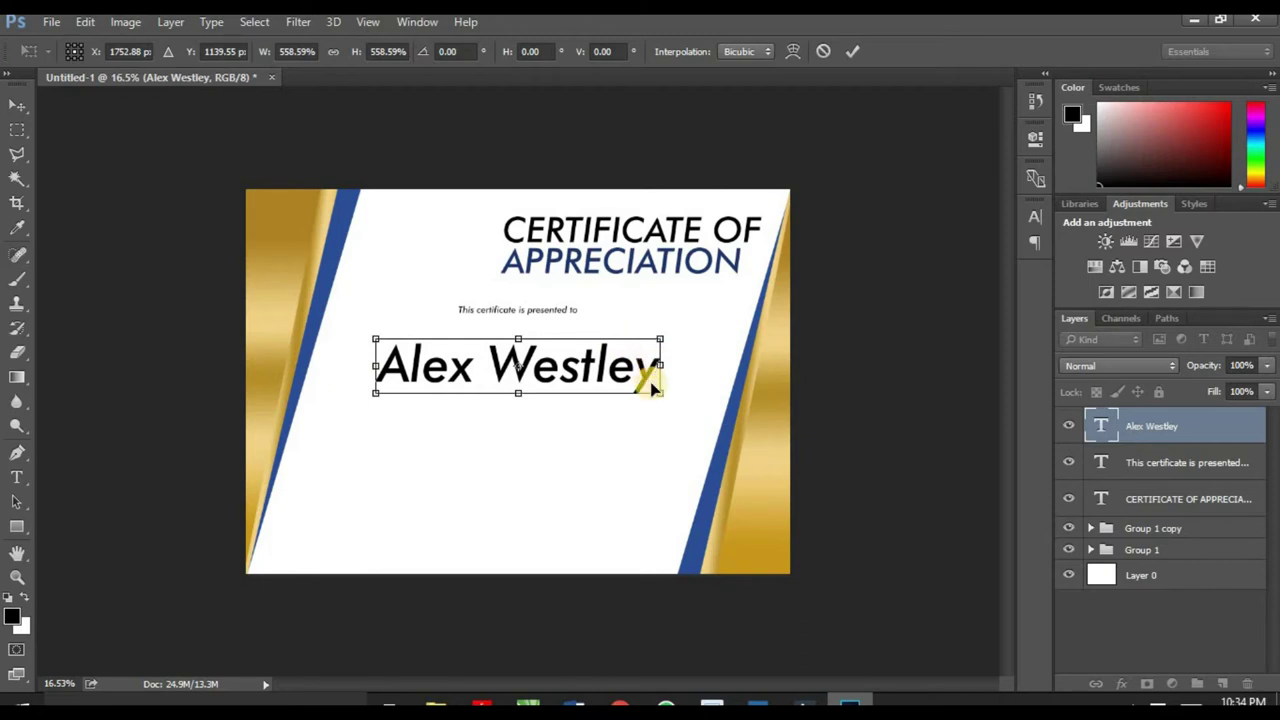
{"action": "left_click_drag", "start_coordinate": [372, 390], "coordinate": [360, 413]}
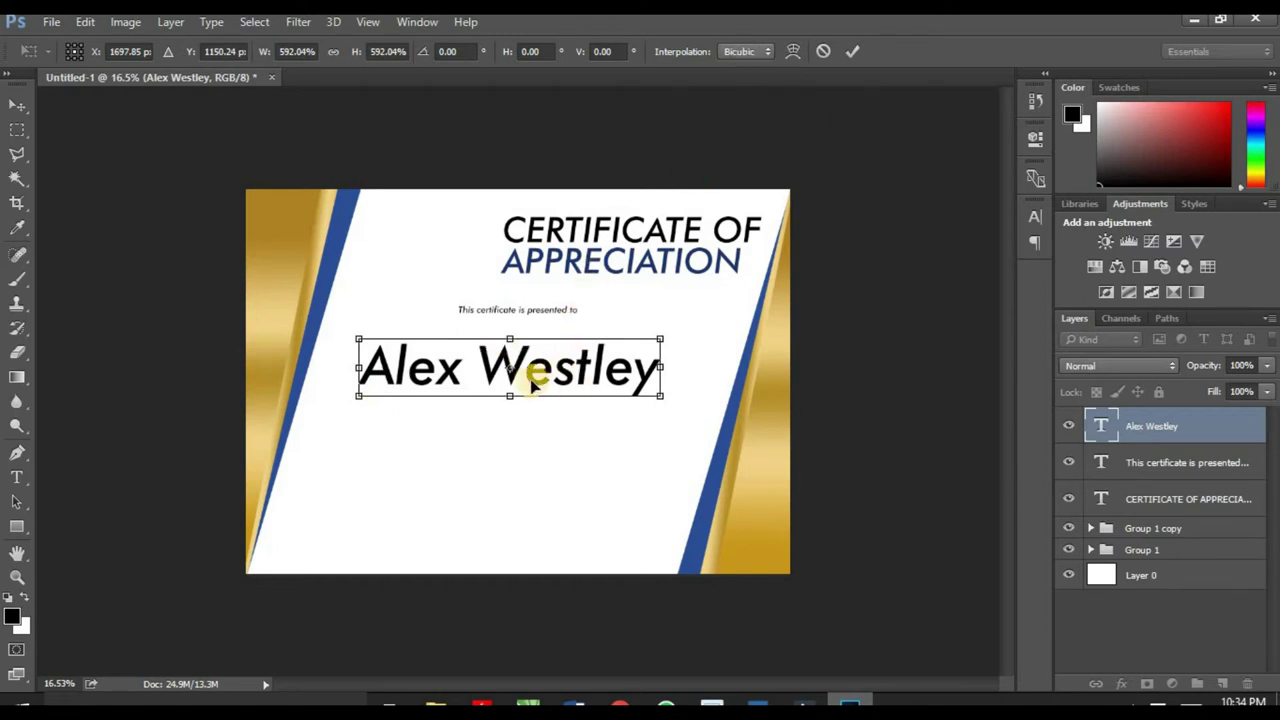
{"action": "left_click", "coordinate": [845, 53]}
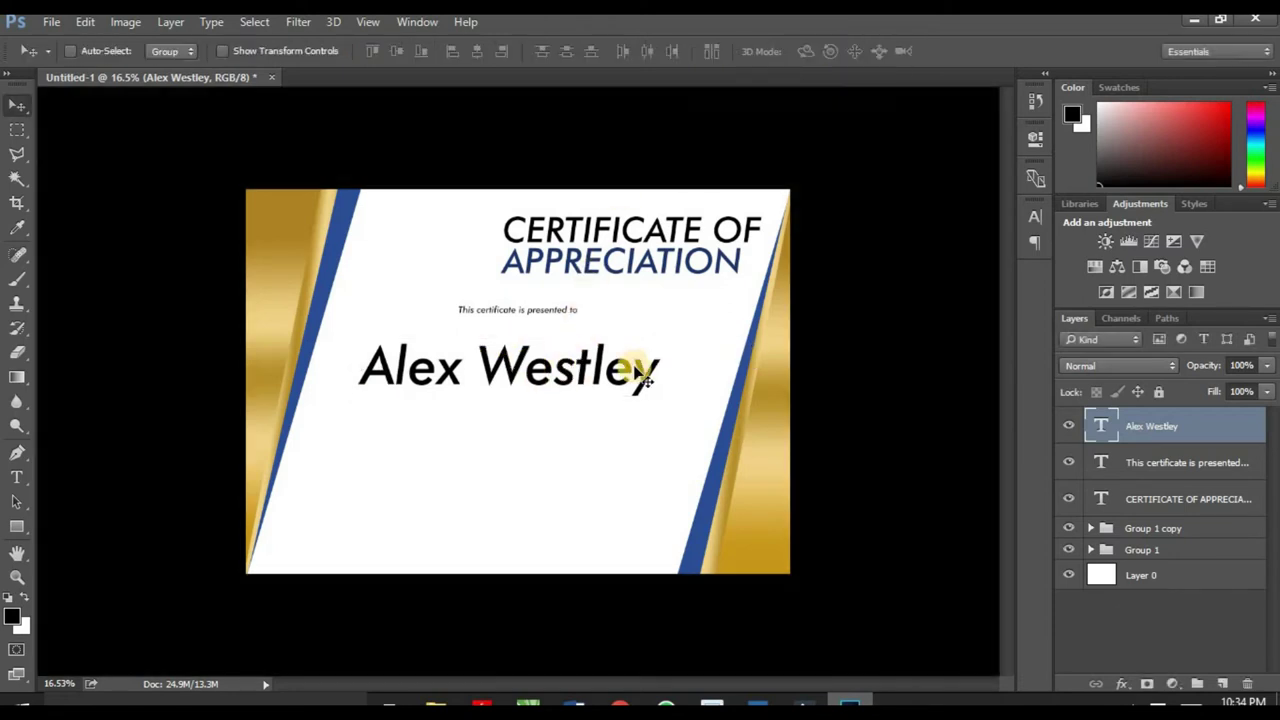
{"action": "left_click_drag", "start_coordinate": [597, 378], "coordinate": [612, 370]}
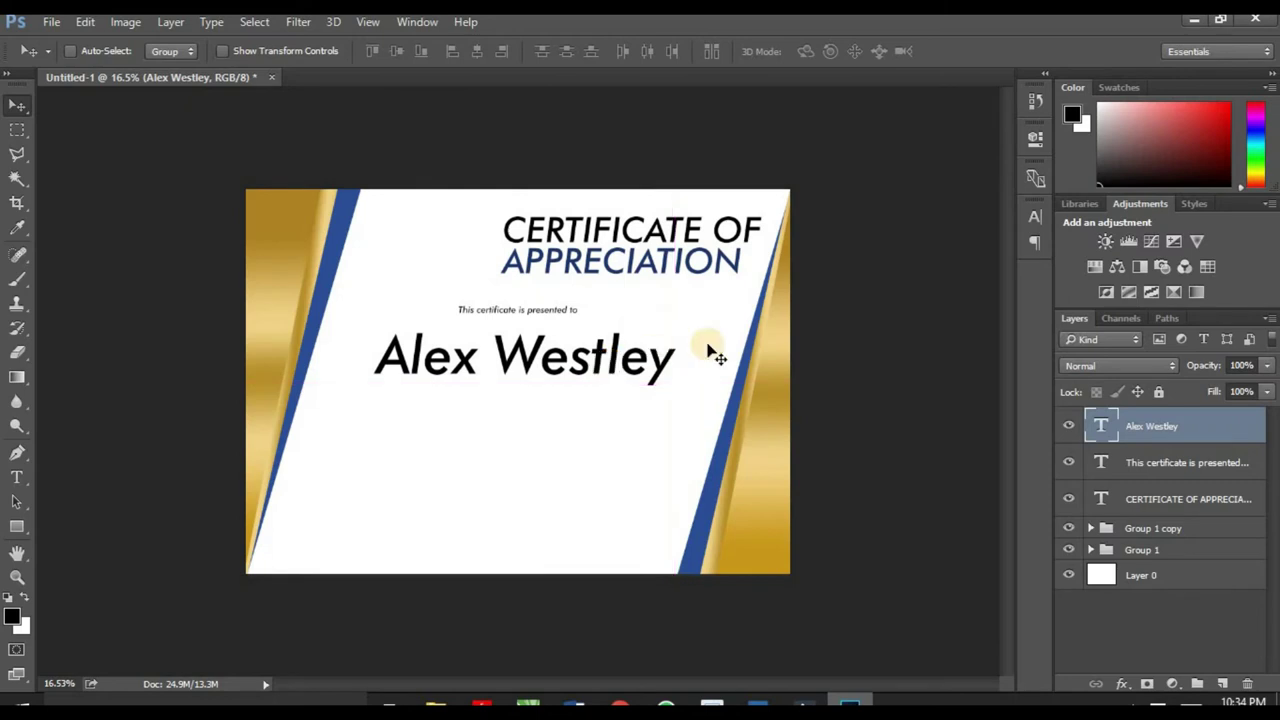
{"action": "key", "text": "ctrl+t"}
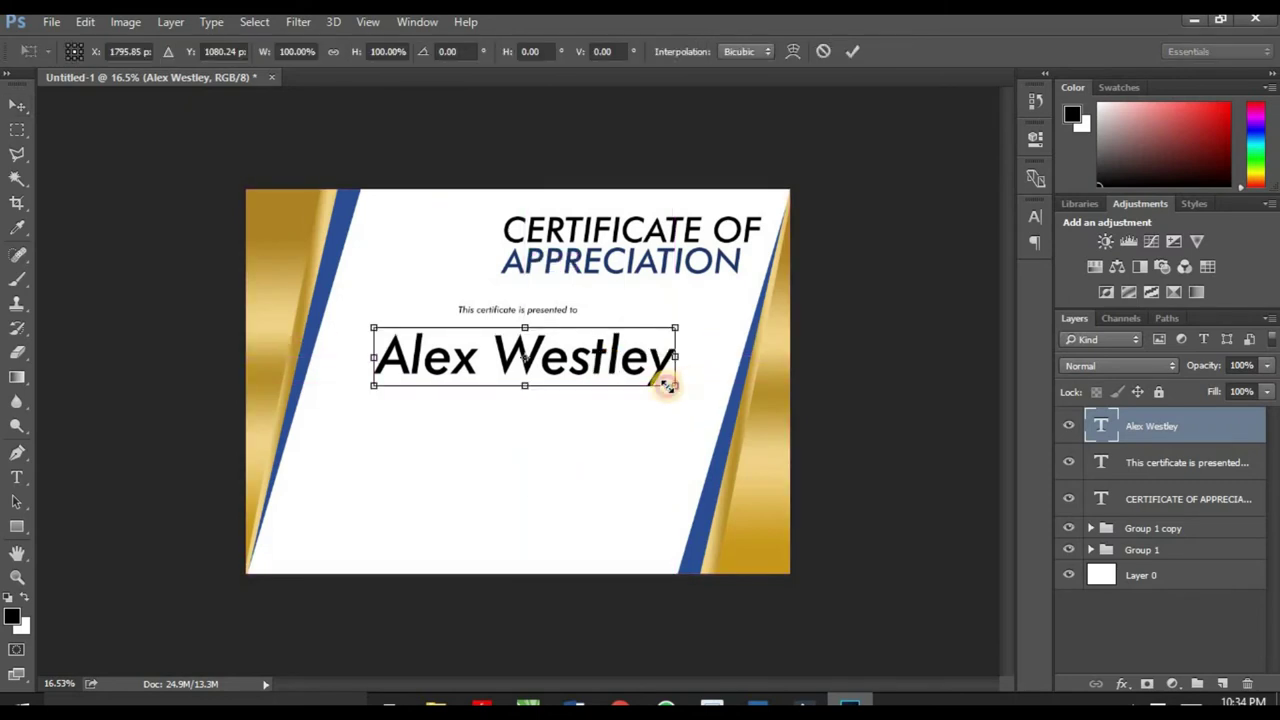
{"action": "left_click_drag", "start_coordinate": [670, 384], "coordinate": [608, 387]}
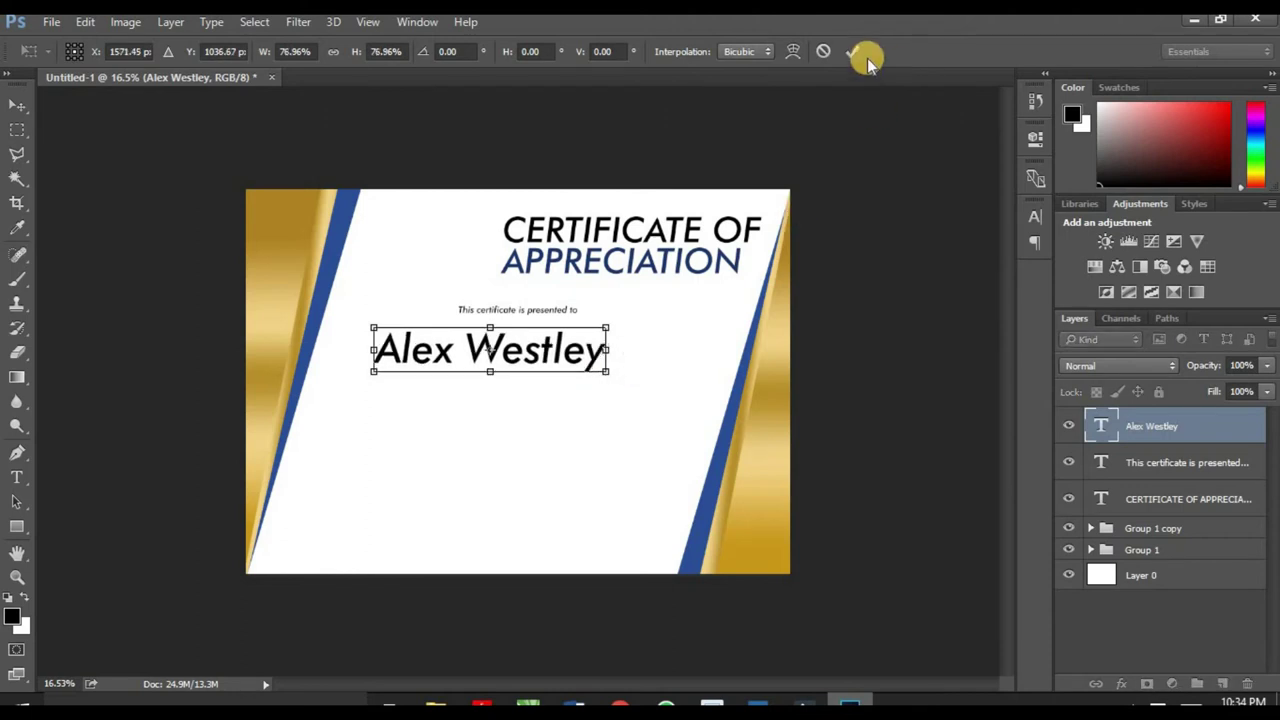
{"action": "left_click", "coordinate": [852, 51]}
{"action": "mouse_move", "coordinate": [556, 352]}
{"action": "left_mouse_down"}
{"action": "mouse_move", "coordinate": [577, 348]}
{"action": "mouse_move", "coordinate": [581, 370]}
{"action": "mouse_move", "coordinate": [565, 356]}
{"action": "left_mouse_up"}
Step: Set the recipient's name in the Kaufmann BT Regular font
{"action": "left_click", "coordinate": [17, 477]}
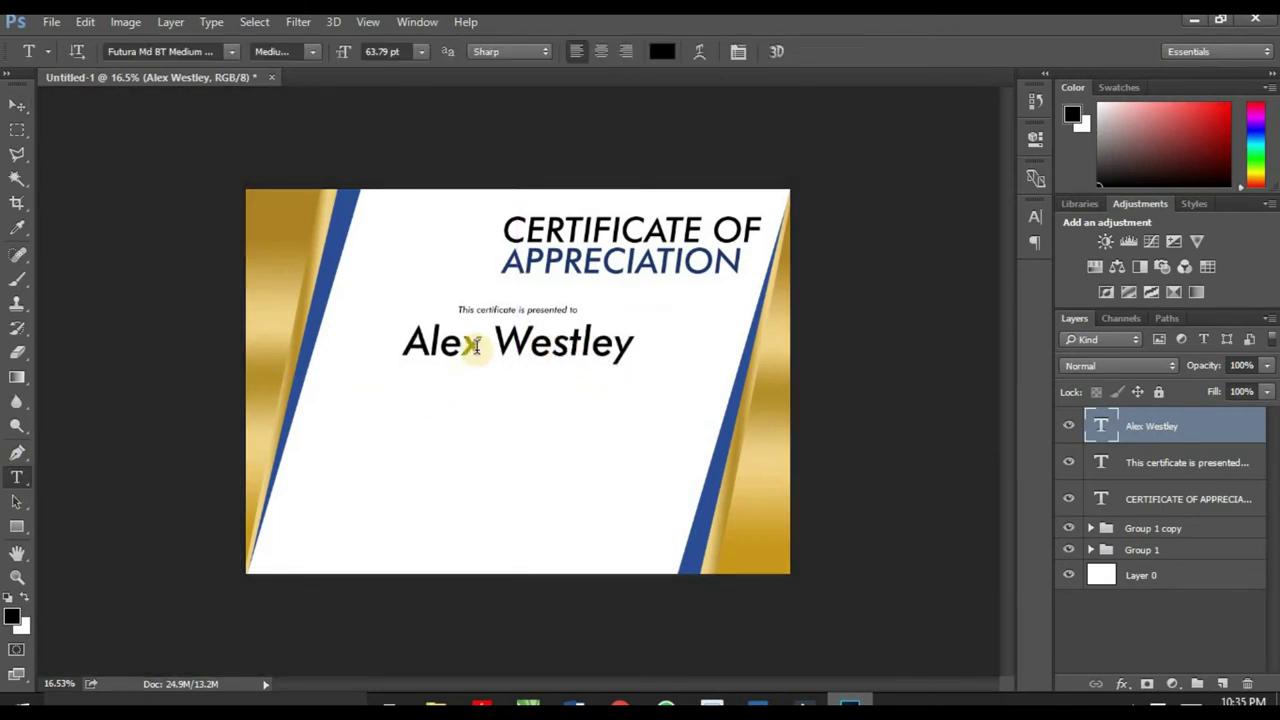
{"action": "left_click", "coordinate": [475, 345]}
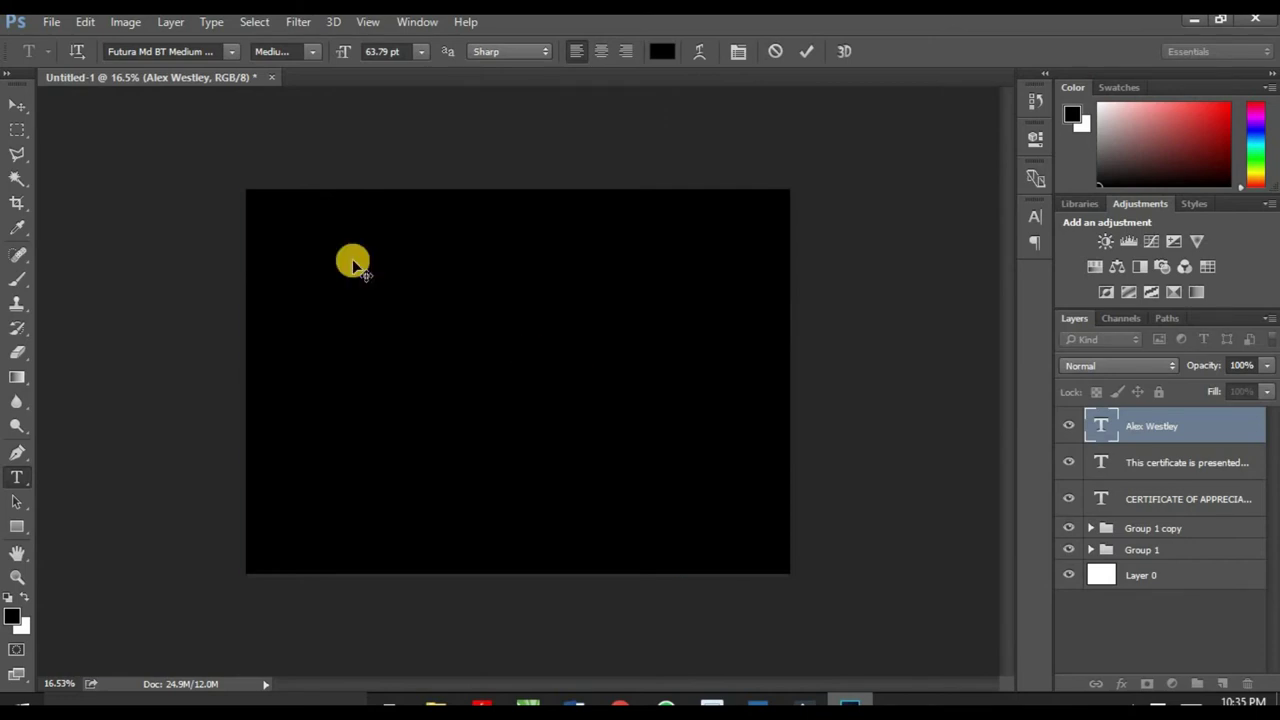
{"action": "left_click", "coordinate": [140, 51]}
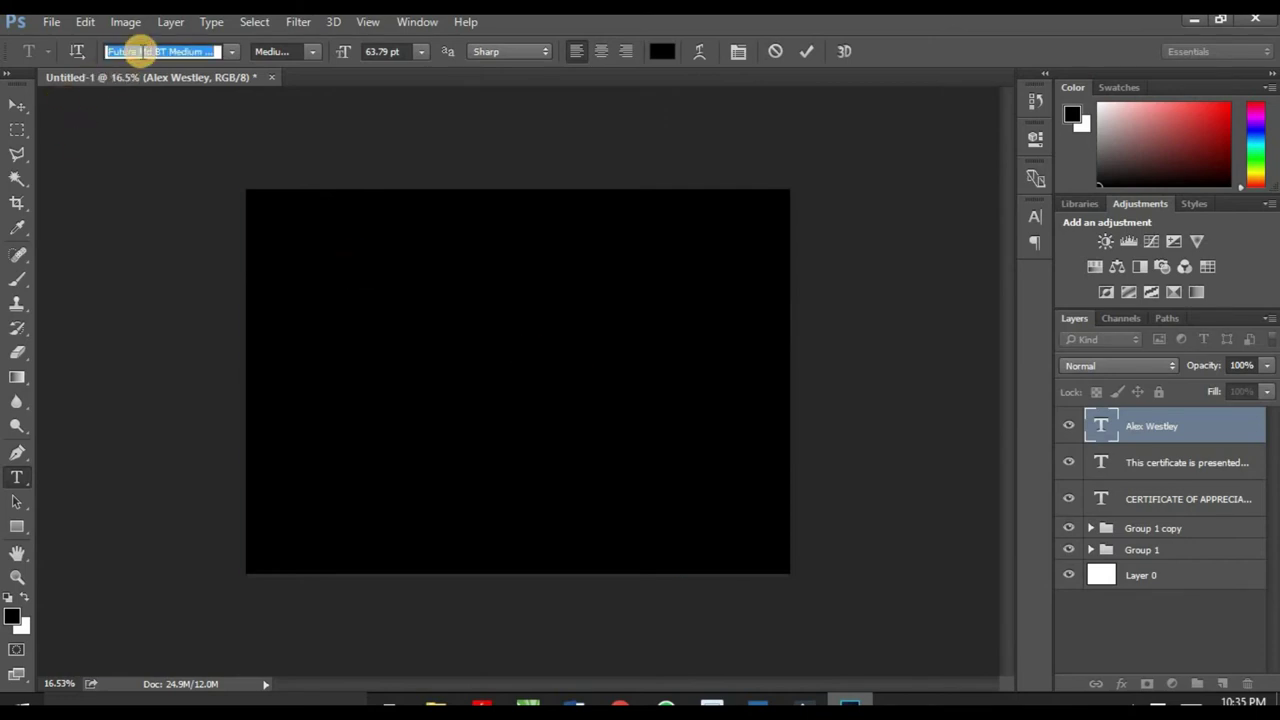
{"action": "type", "text": "ka"}
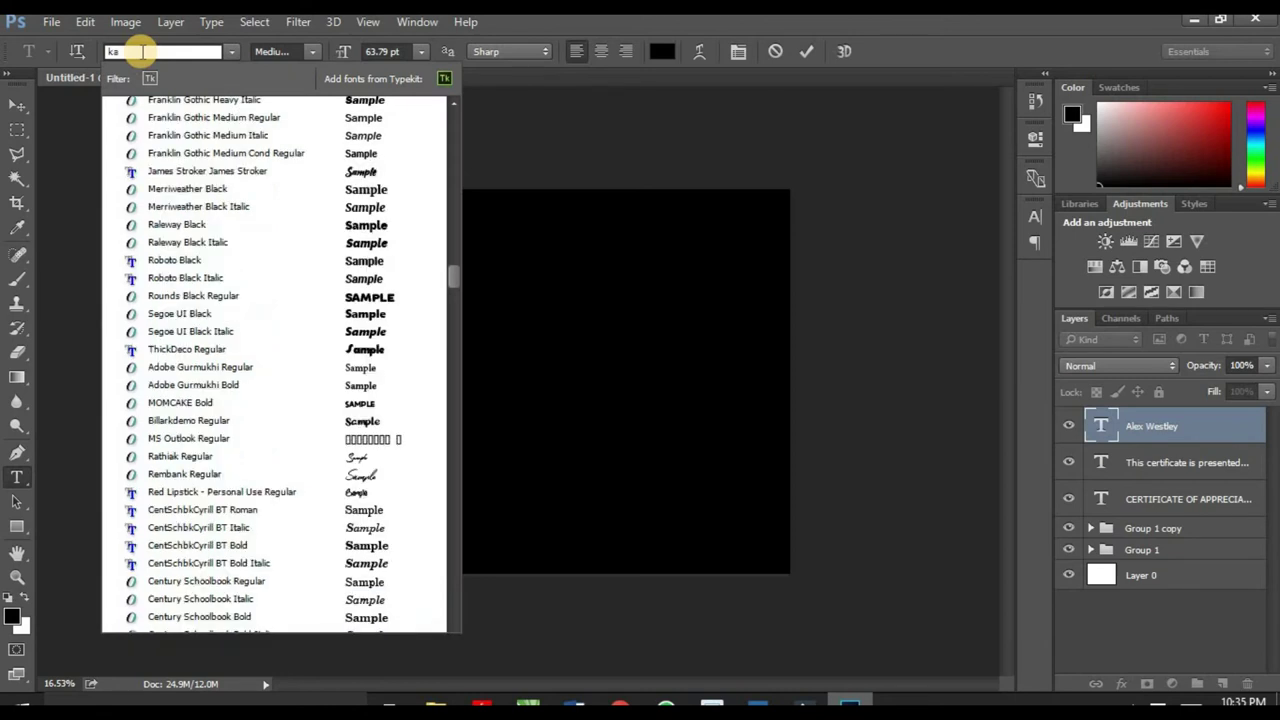
{"action": "type", "text": "u"}
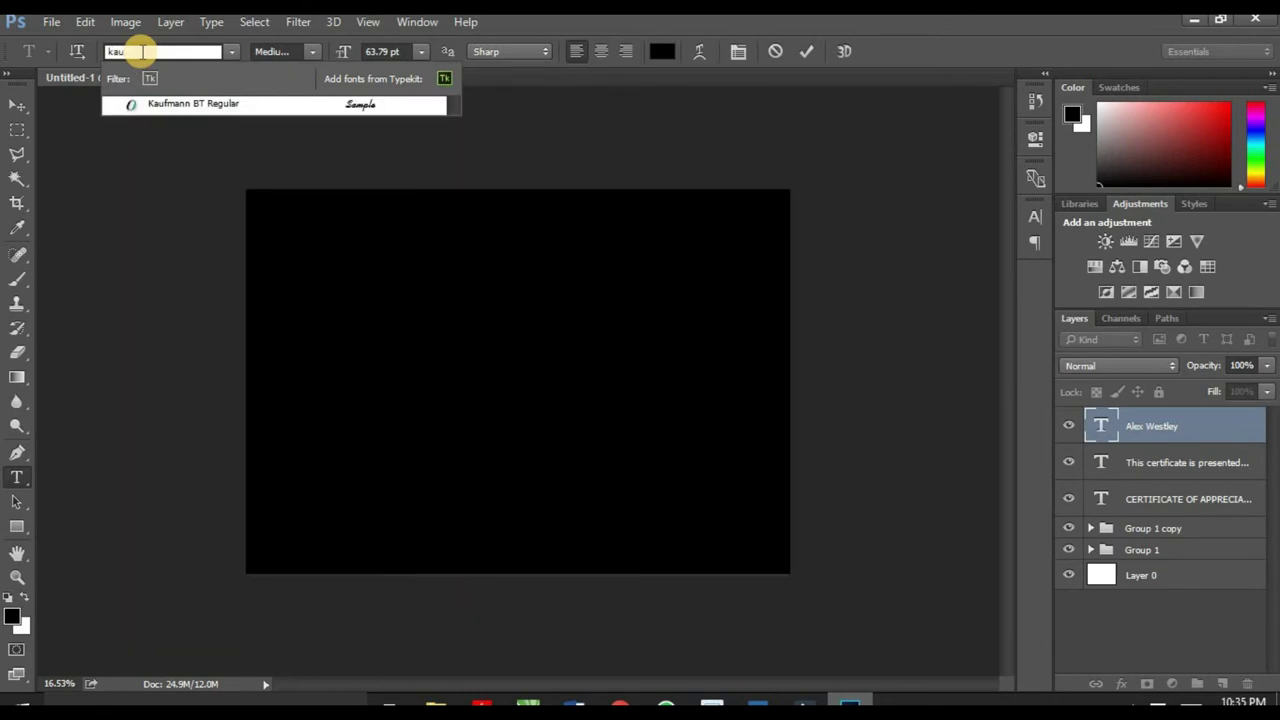
{"action": "left_click", "coordinate": [218, 104]}
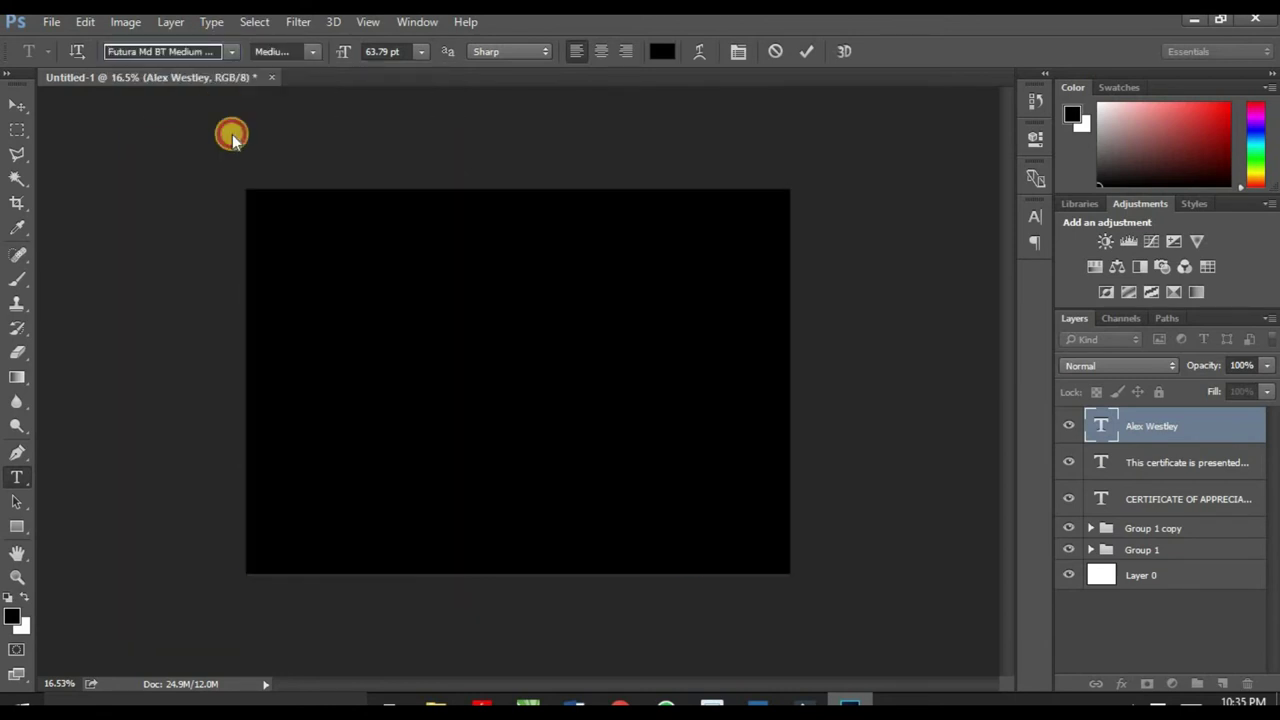
{"action": "left_click", "coordinate": [17, 104]}
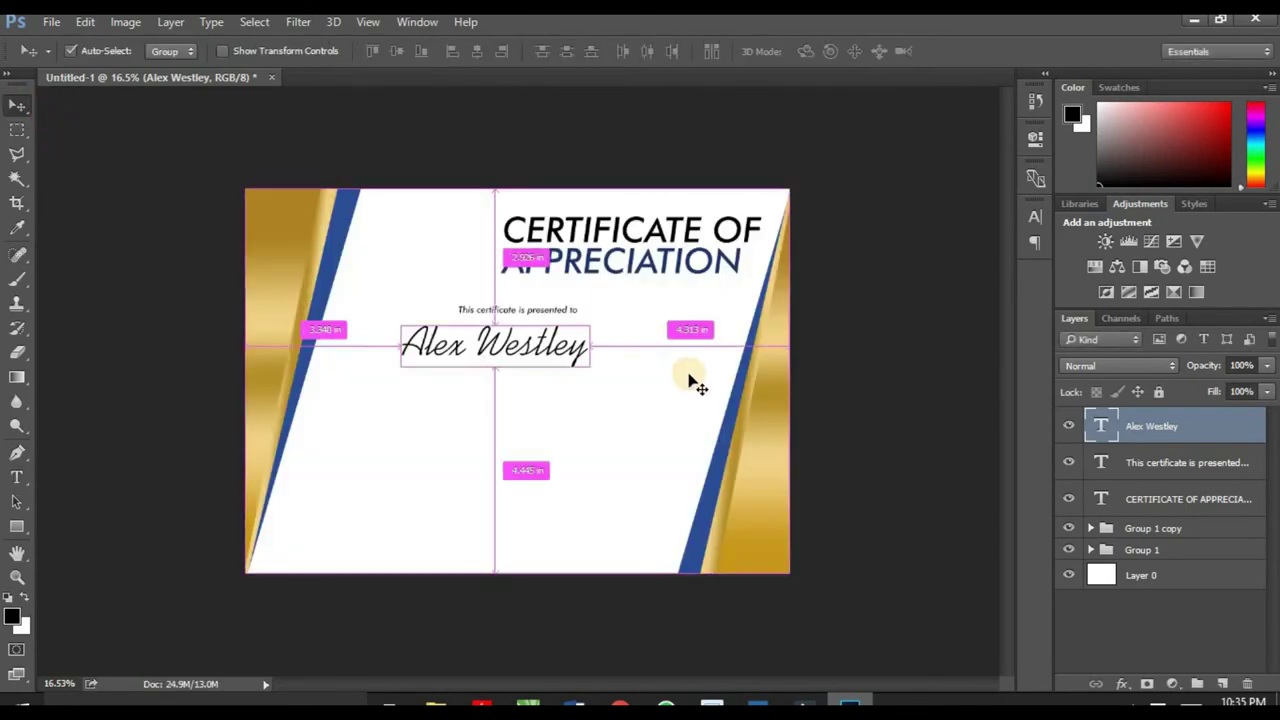
Step: Enlarge the name to about 116% and nudge it left to centre it
{"action": "key", "text": "ctrl+t"}
{"action": "left_click_drag", "start_coordinate": [592, 367], "coordinate": [629, 389]}
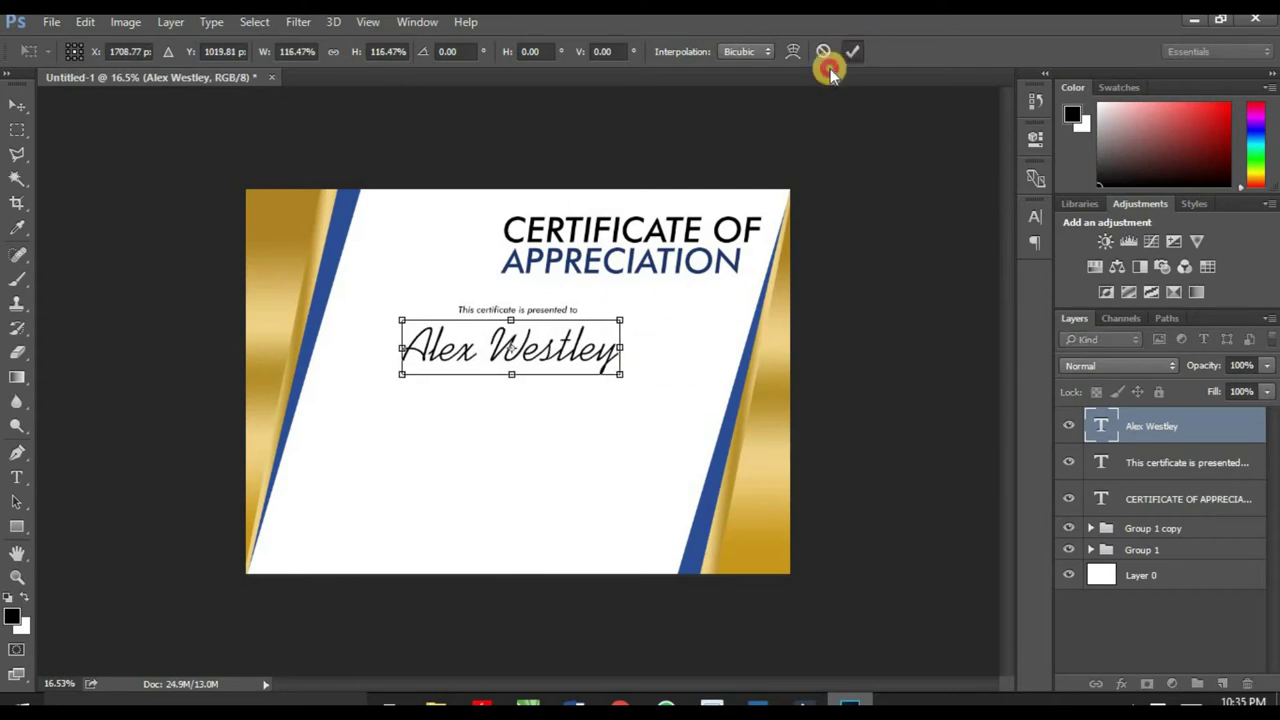
{"action": "left_click", "coordinate": [852, 51]}
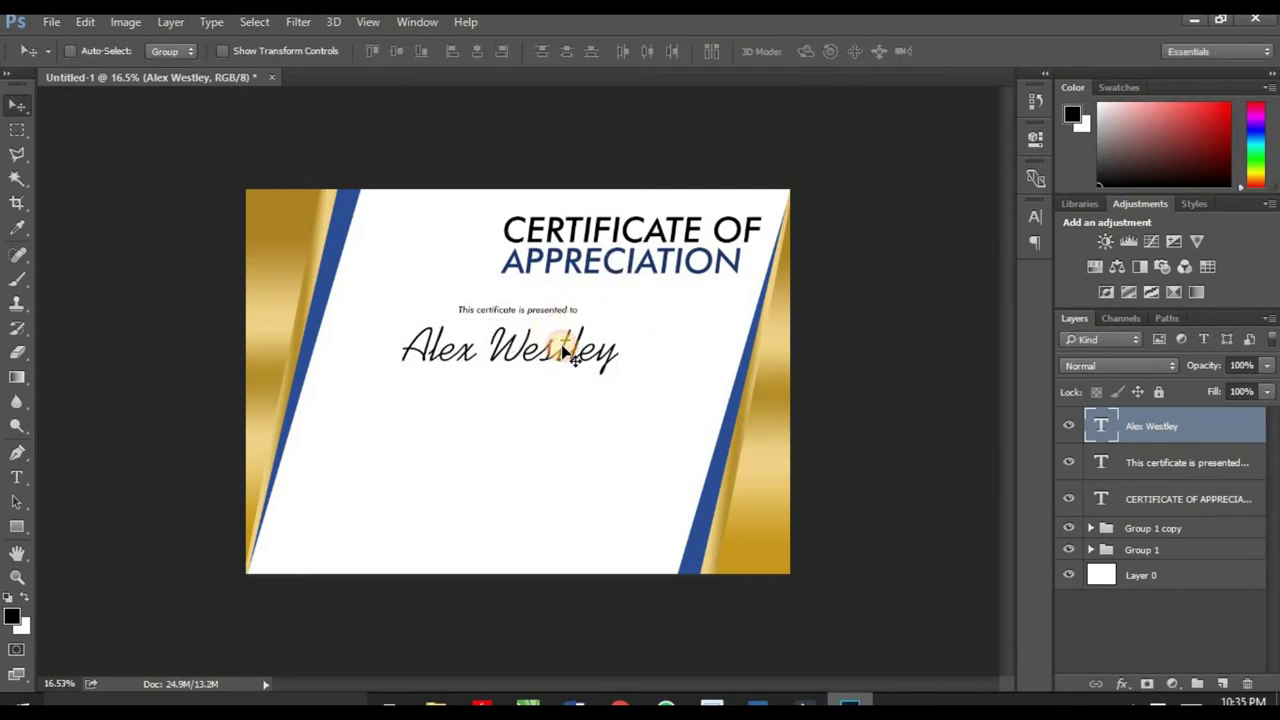
{"action": "left_click_drag", "start_coordinate": [563, 352], "coordinate": [556, 353]}
Step: Draw a thin 1650 × 15 px black rectangle below the recipient's name
{"action": "scroll", "coordinate": [520, 385], "scroll_direction": "up", "scroll_amount": 3}
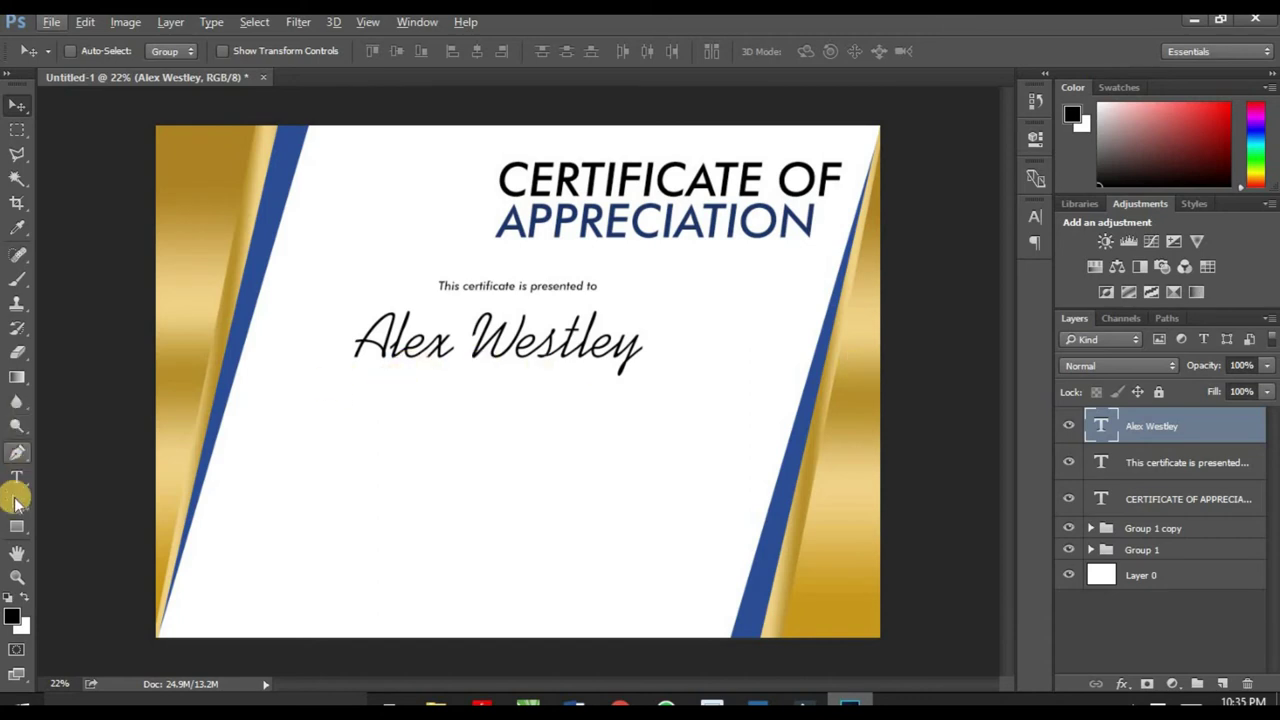
{"action": "left_click", "coordinate": [16, 530]}
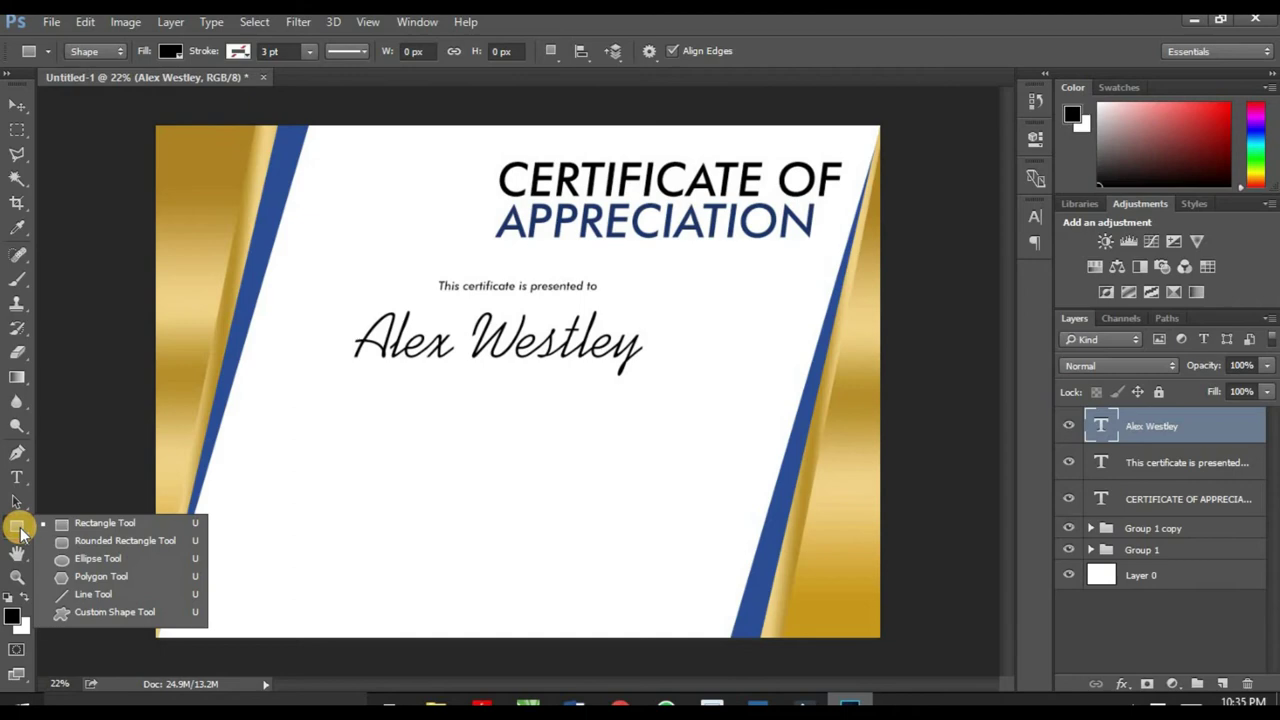
{"action": "left_click", "coordinate": [77, 523]}
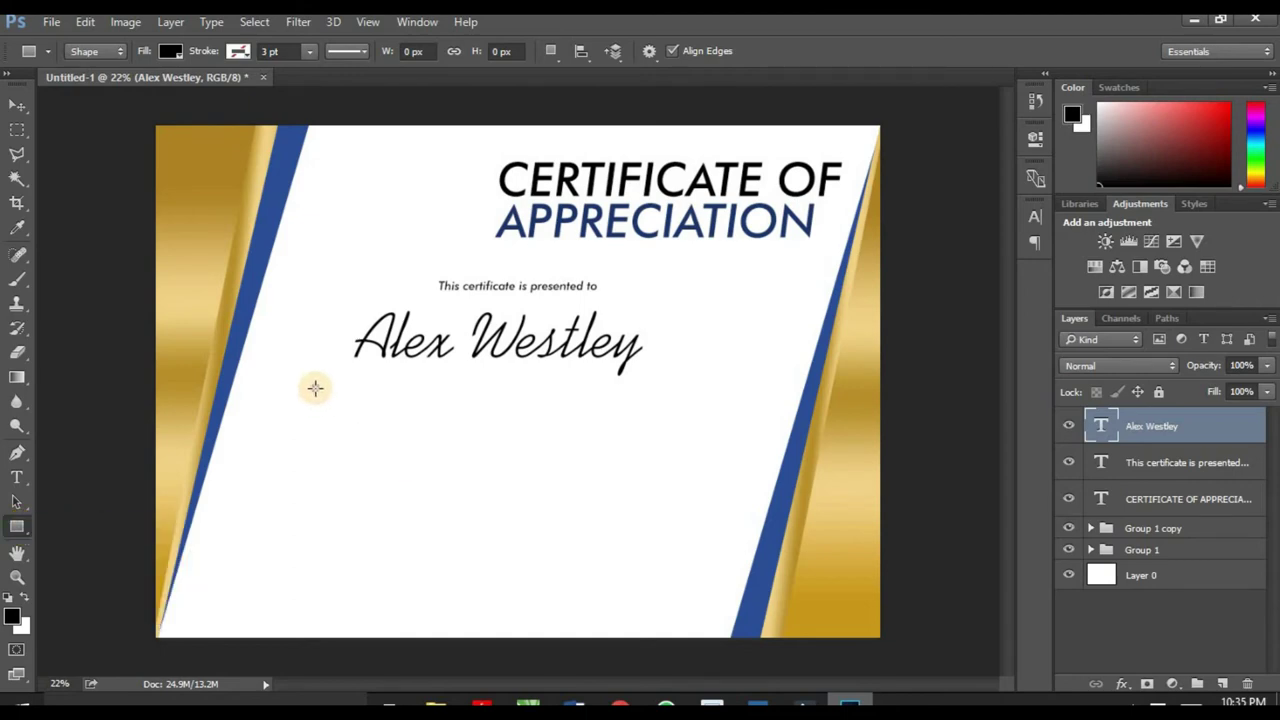
{"action": "left_click_drag", "start_coordinate": [312, 390], "coordinate": [652, 390]}
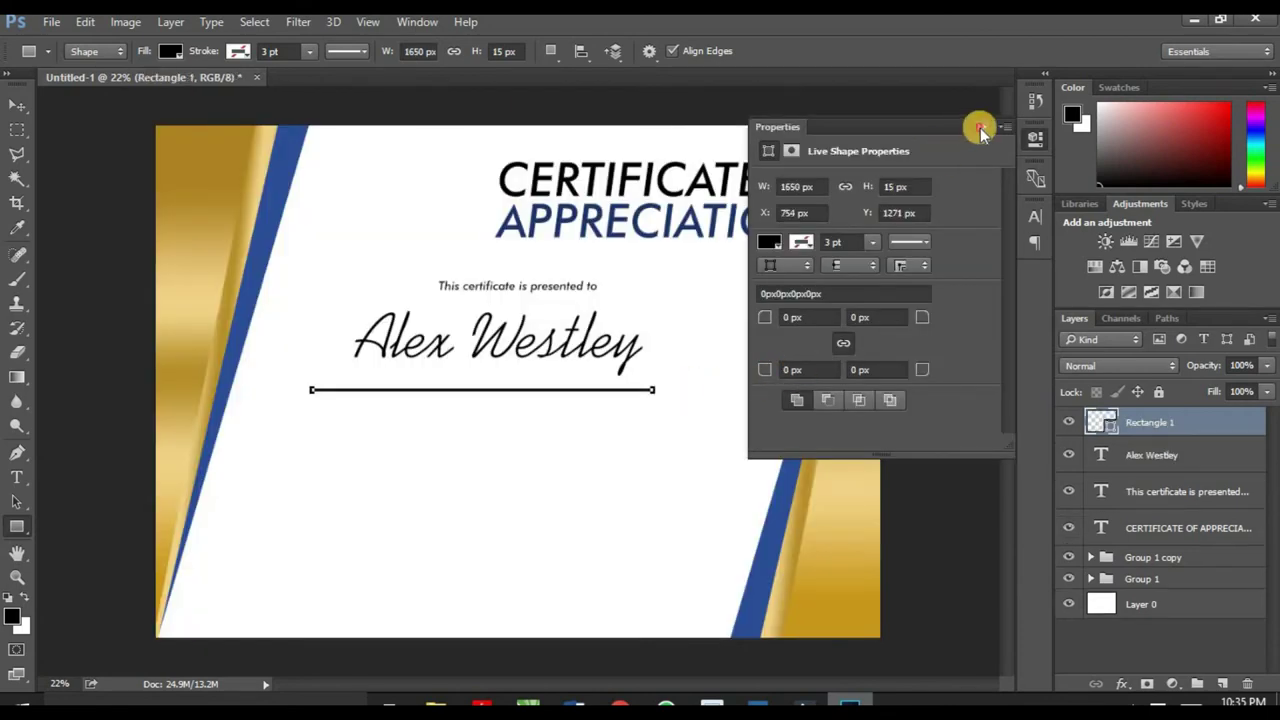
{"action": "left_click", "coordinate": [979, 128]}
Step: Move the thin rule up so it sits just under the name
{"action": "left_click", "coordinate": [17, 105]}
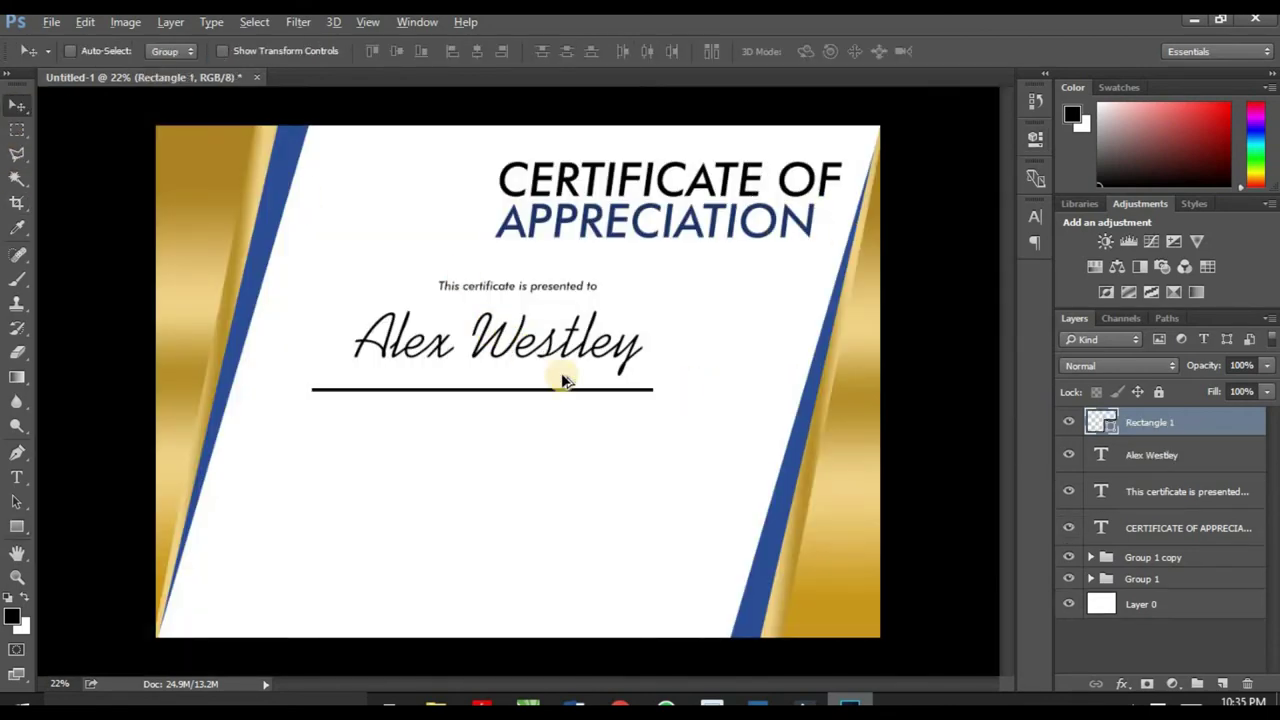
{"action": "scroll", "coordinate": [563, 381], "scroll_direction": "up", "scroll_amount": 3}
{"action": "left_click_drag", "start_coordinate": [560, 405], "coordinate": [590, 363]}
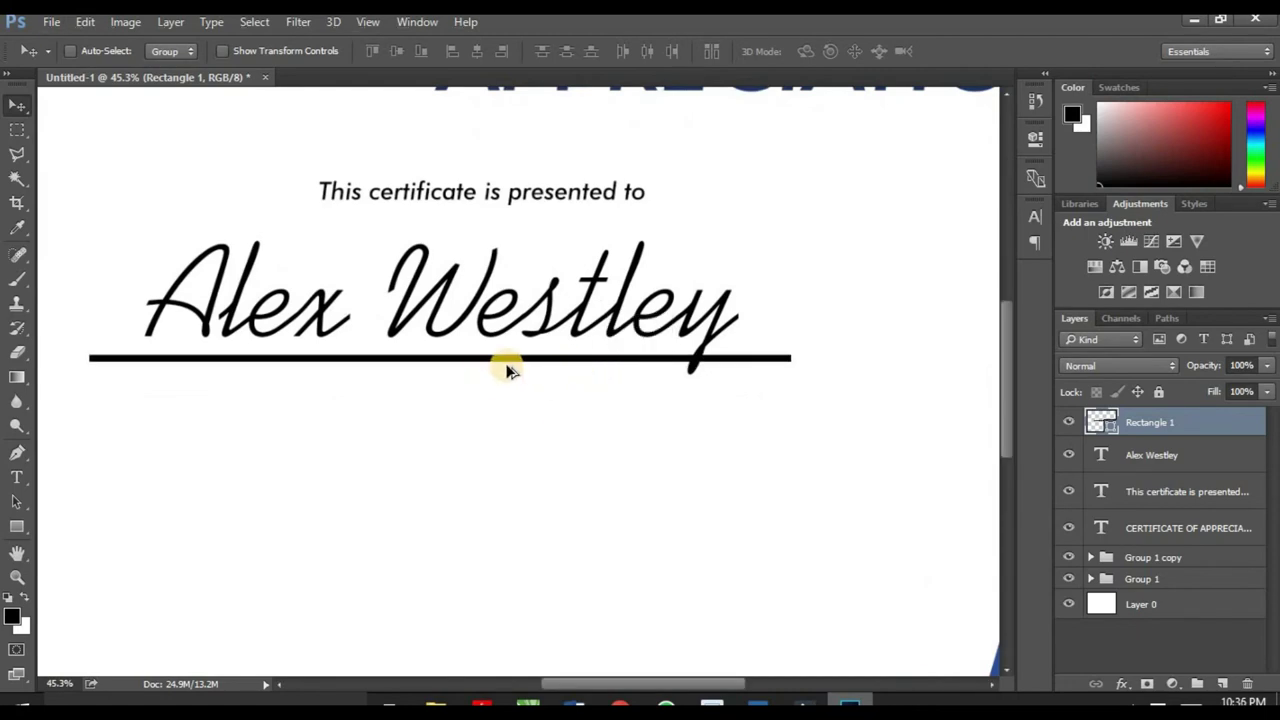
{"action": "scroll", "coordinate": [507, 371], "scroll_direction": "down", "scroll_amount": 5}
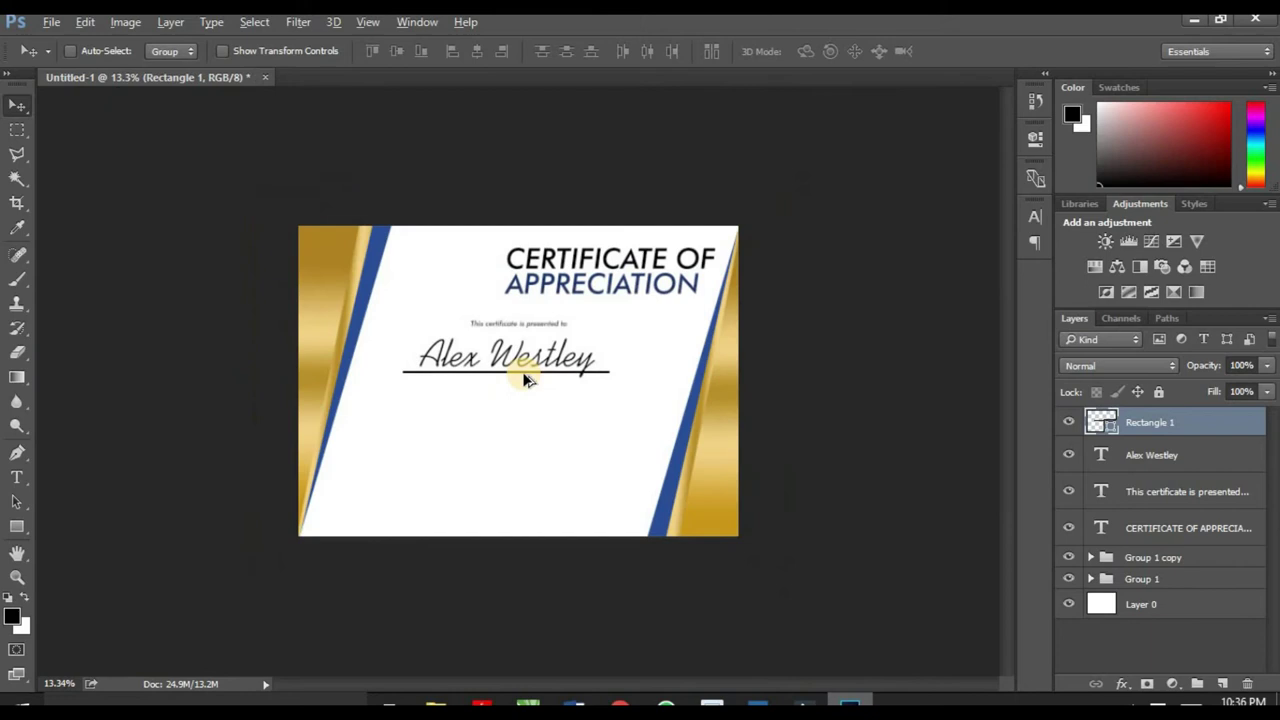
{"action": "scroll", "coordinate": [477, 397], "scroll_direction": "down", "scroll_amount": 1}
{"action": "scroll", "coordinate": [460, 408], "scroll_direction": "up", "scroll_amount": 3}
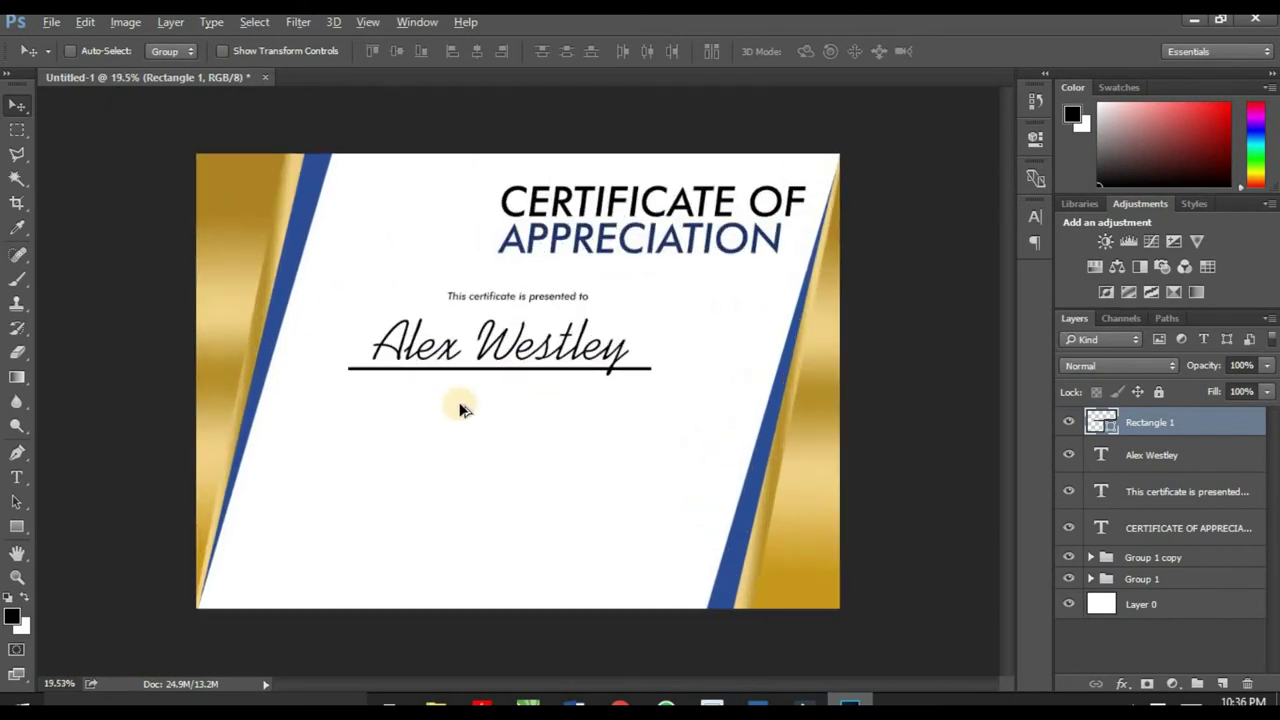
{"action": "scroll", "coordinate": [460, 408], "scroll_direction": "up", "scroll_amount": 1}
{"action": "scroll", "coordinate": [462, 408], "scroll_direction": "down", "scroll_amount": 2}
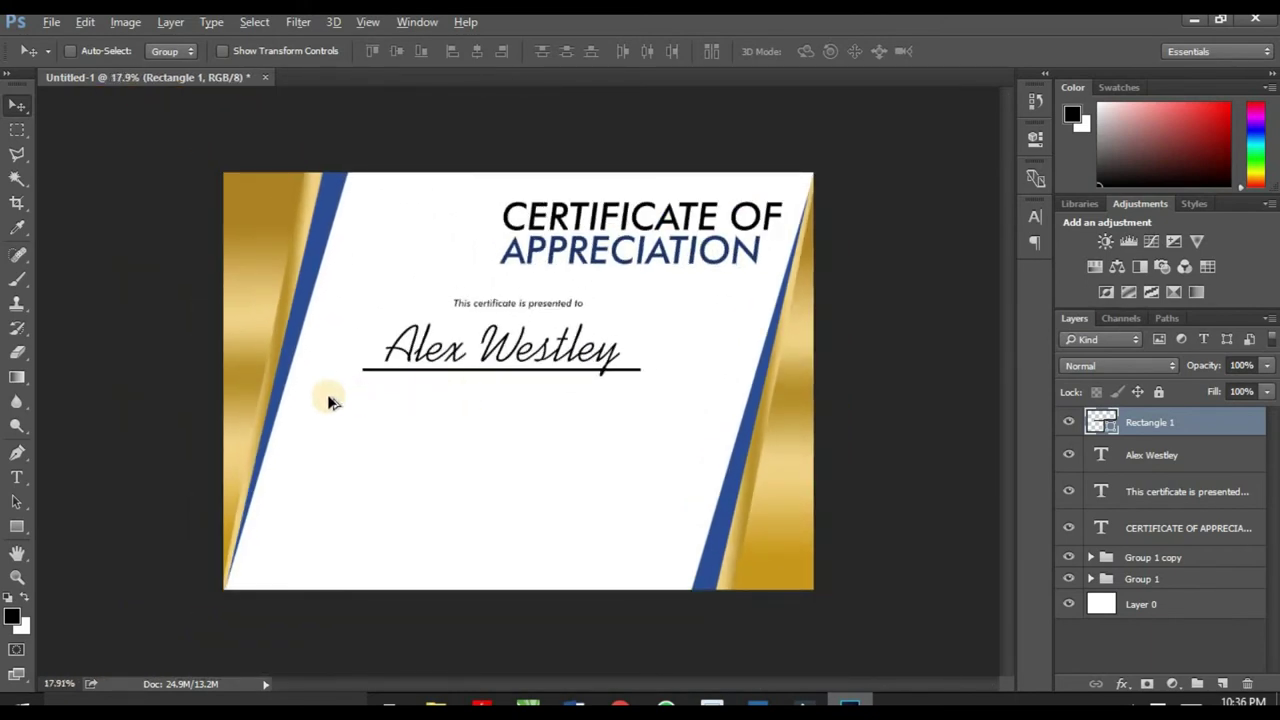
{"action": "scroll", "coordinate": [330, 401], "scroll_direction": "up", "scroll_amount": 1}
Step: Type the sentence 'As an appreciateion for for his total contribution… company.' beneath the underline
{"action": "key", "text": "t"}
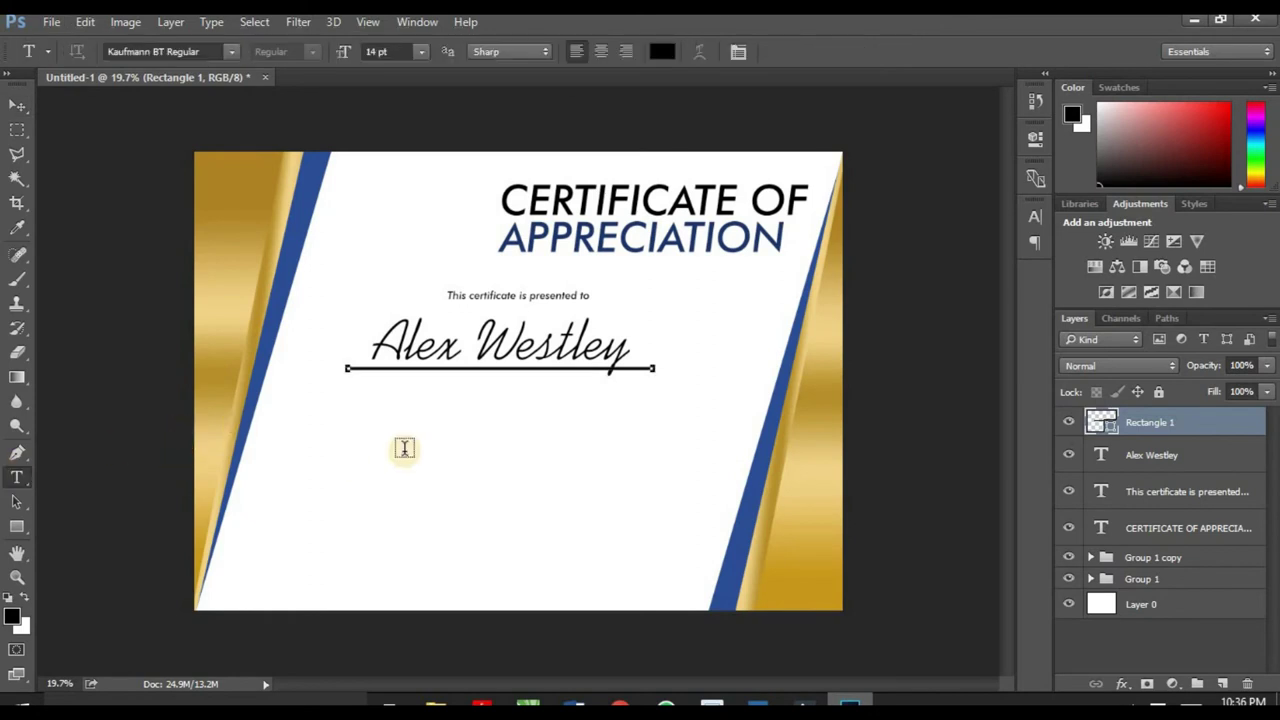
{"action": "left_click", "coordinate": [13, 108]}
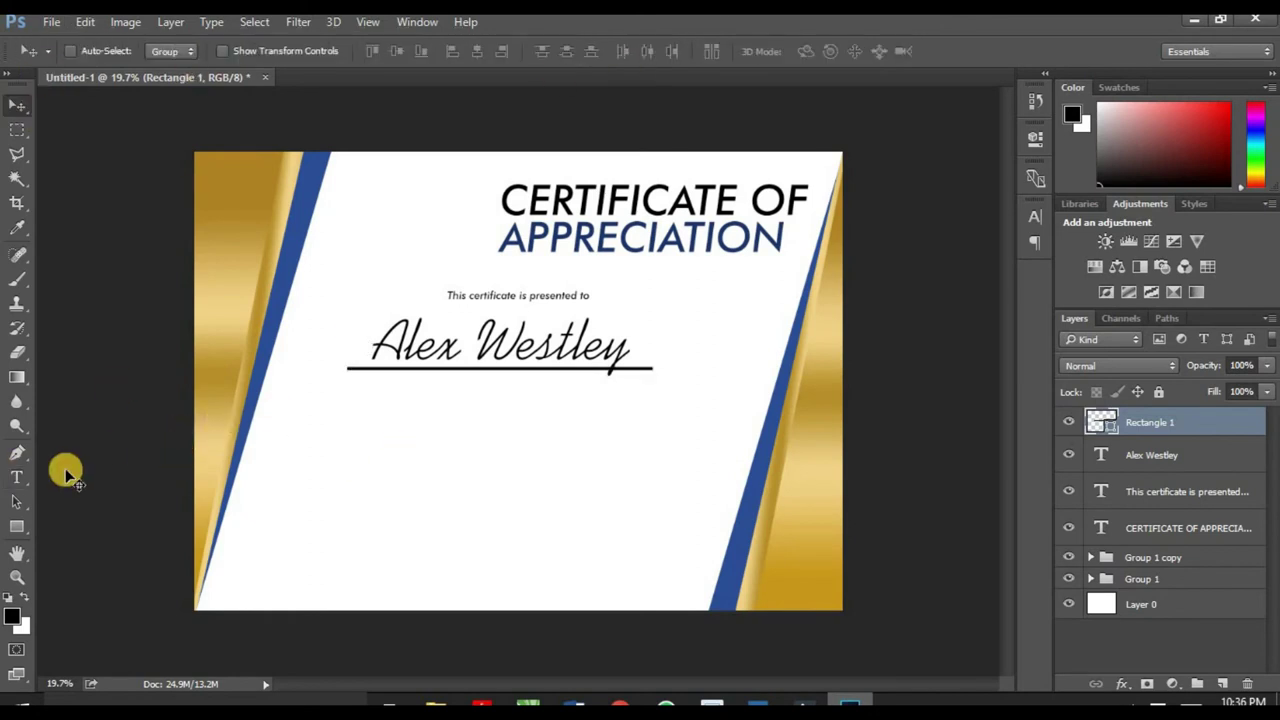
{"action": "left_click", "coordinate": [14, 478]}
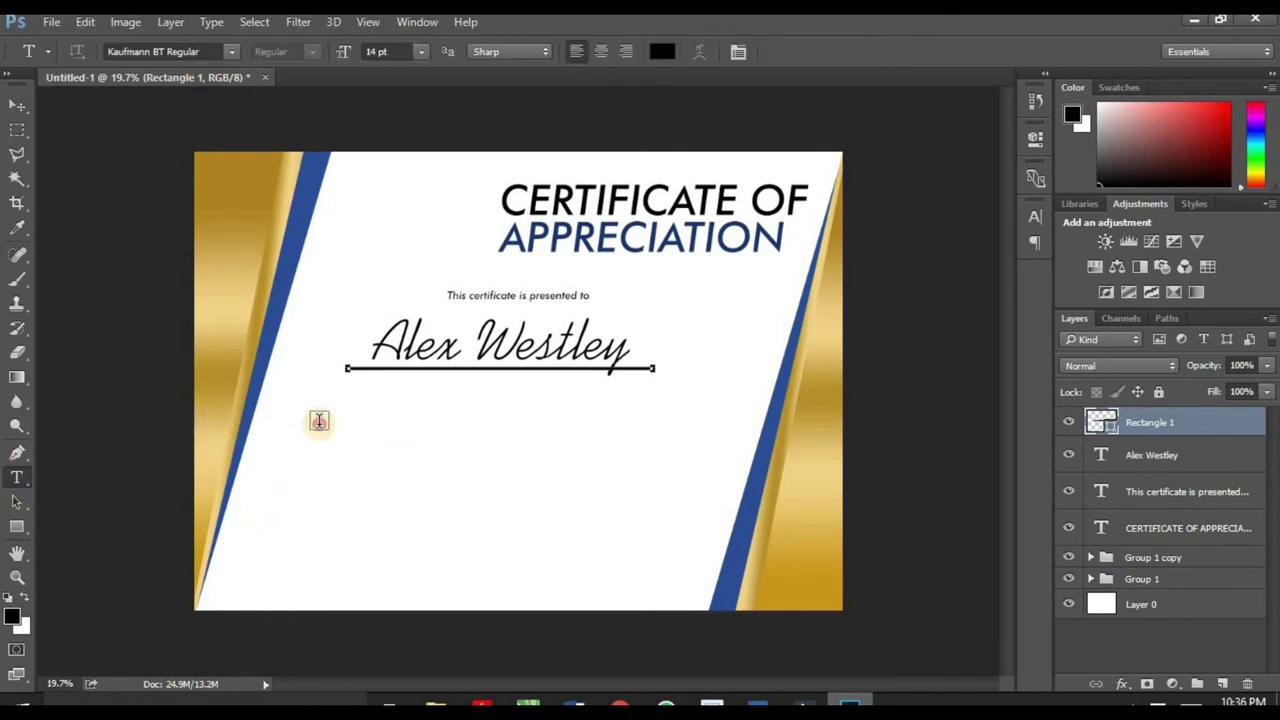
{"action": "left_click", "coordinate": [306, 430]}
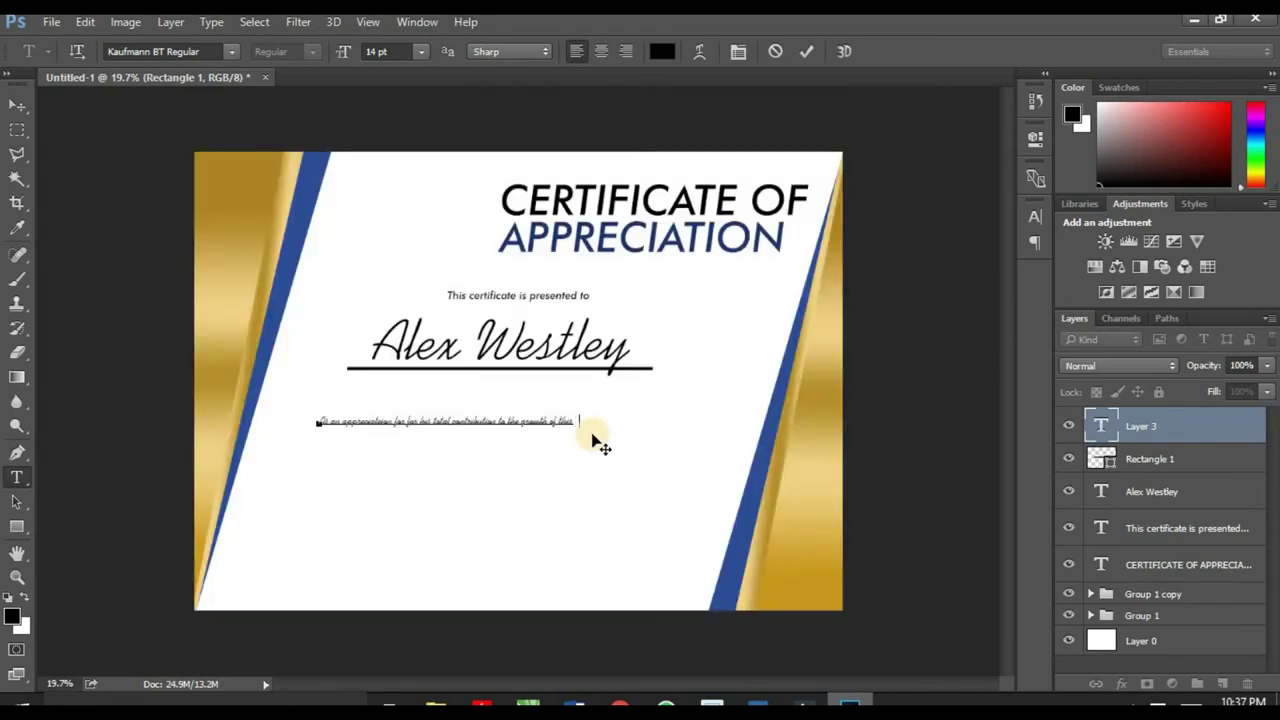
{"action": "type", "text": "company."}
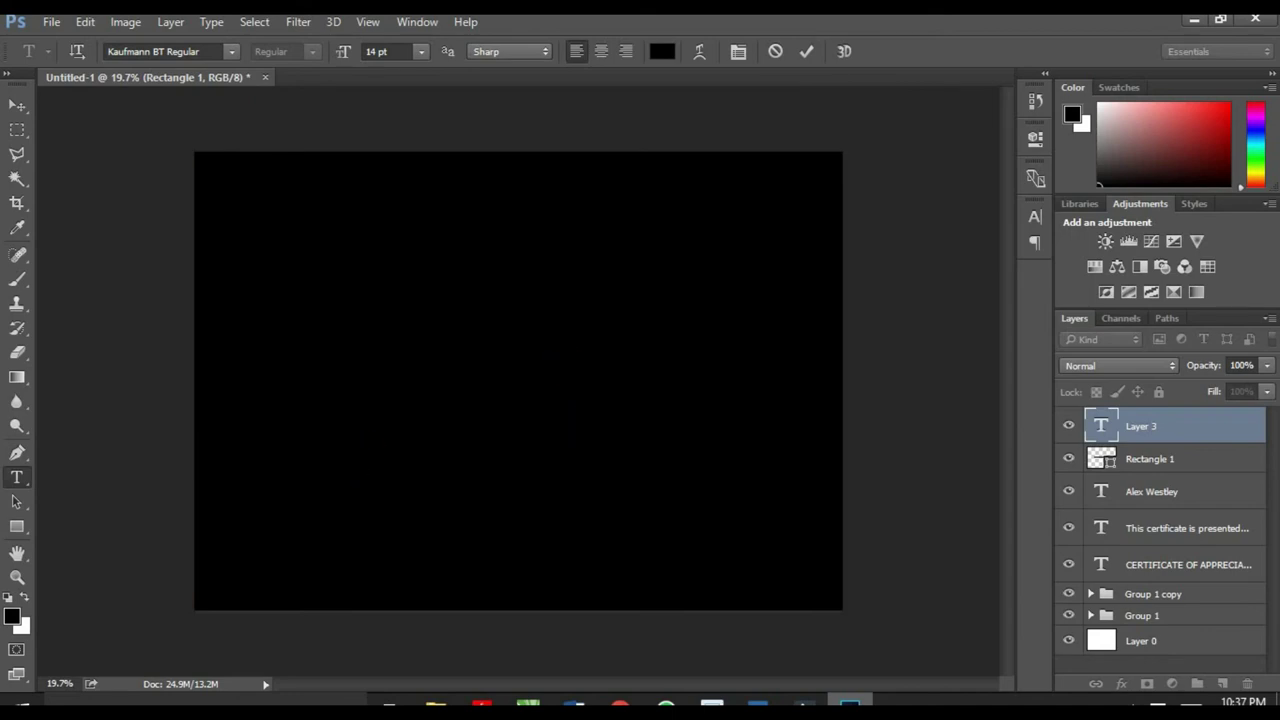
{"action": "left_click", "coordinate": [15, 114]}
{"action": "scroll", "coordinate": [563, 423], "scroll_direction": "up", "scroll_amount": 3}
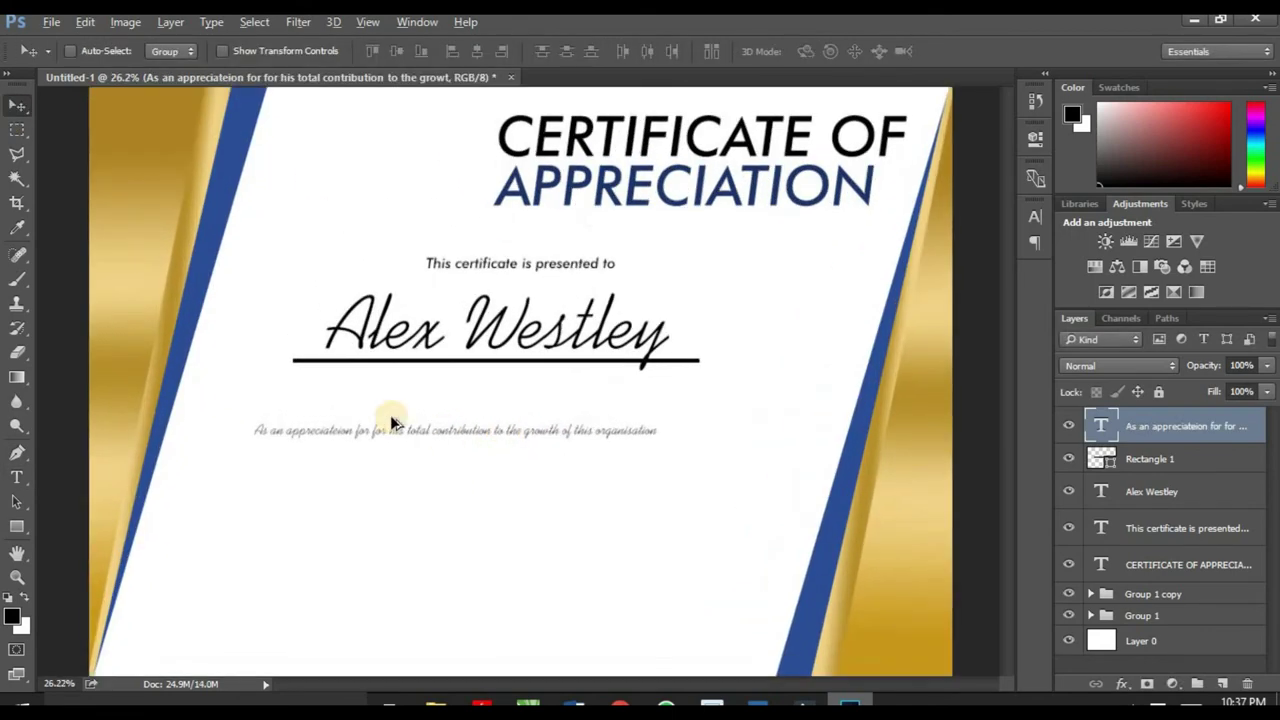
{"action": "left_click", "coordinate": [16, 477]}
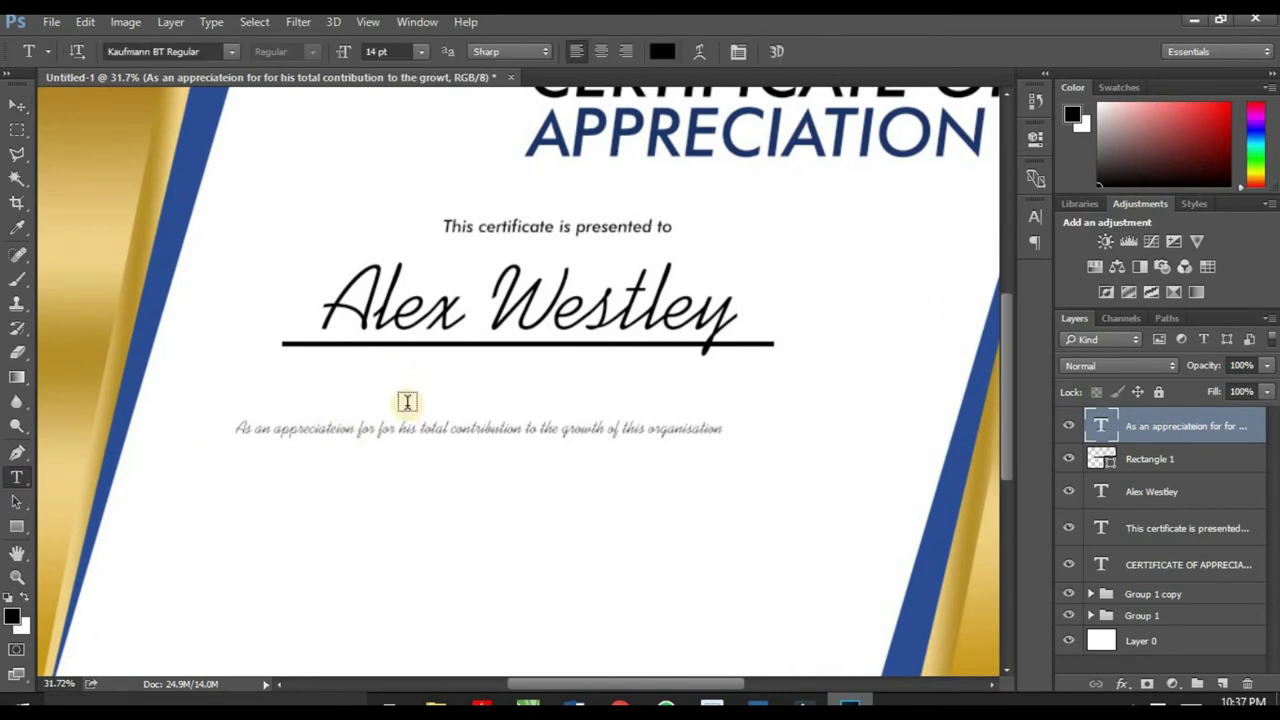
Step: Set the whole appreciation sentence in Futura Bk BT Book
{"action": "left_click", "coordinate": [404, 430]}
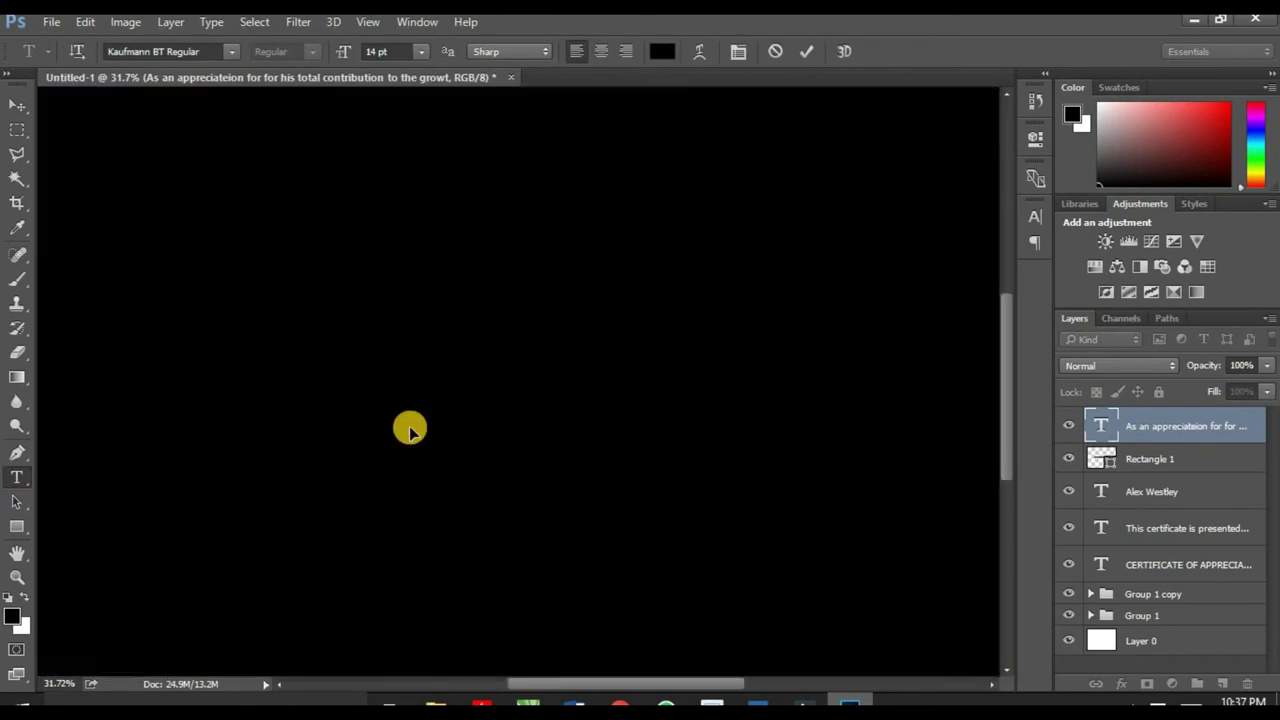
{"action": "key", "text": "ctrl+a"}
{"action": "left_click", "coordinate": [207, 53]}
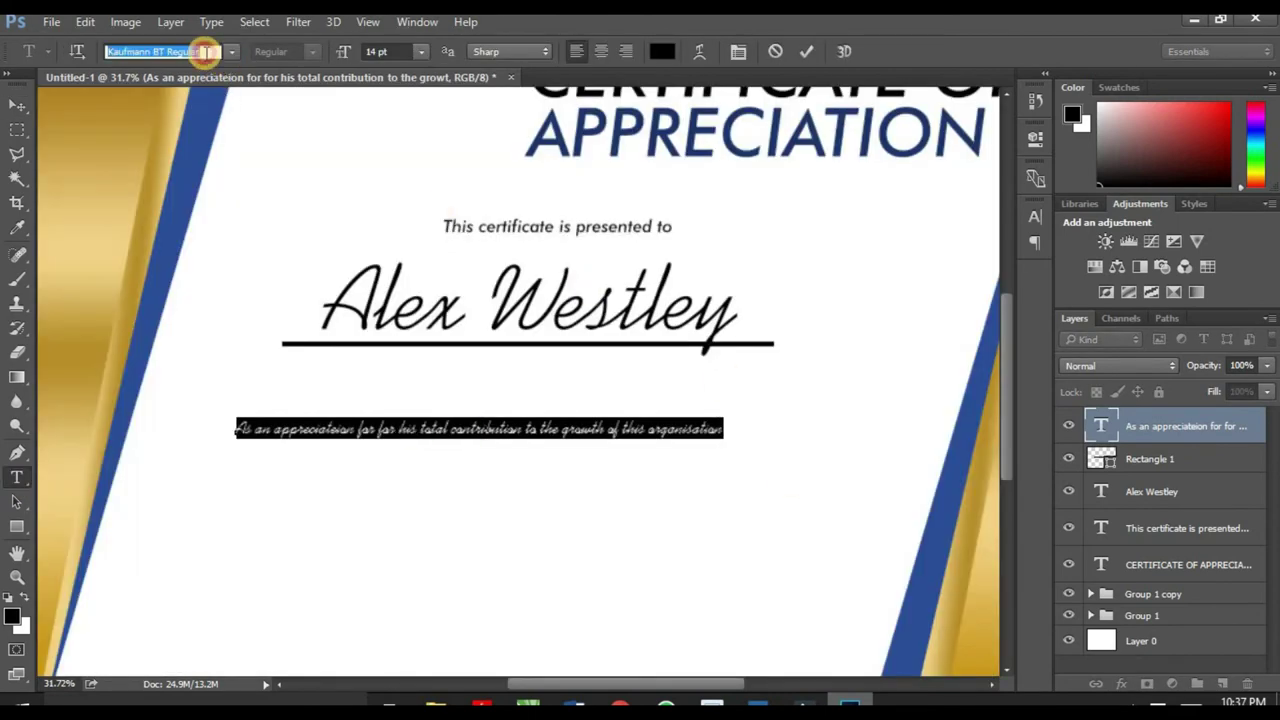
{"action": "type", "text": "fut"}
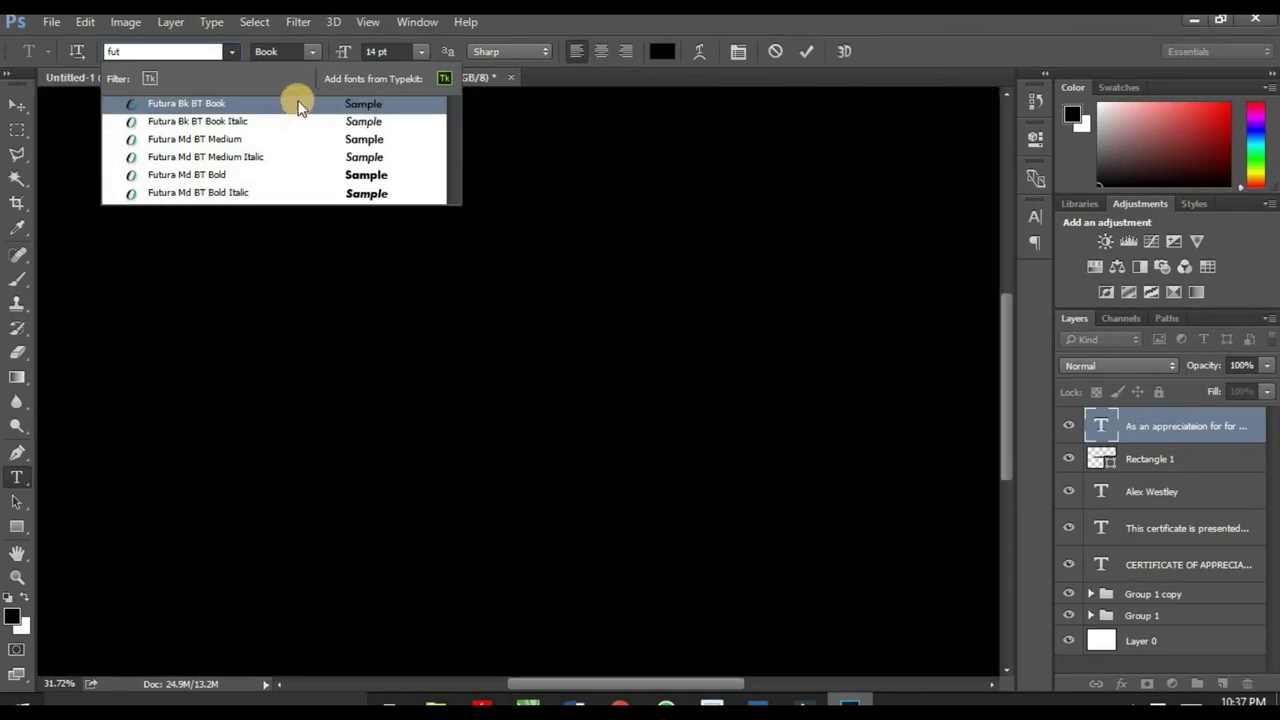
{"action": "left_click", "coordinate": [294, 104]}
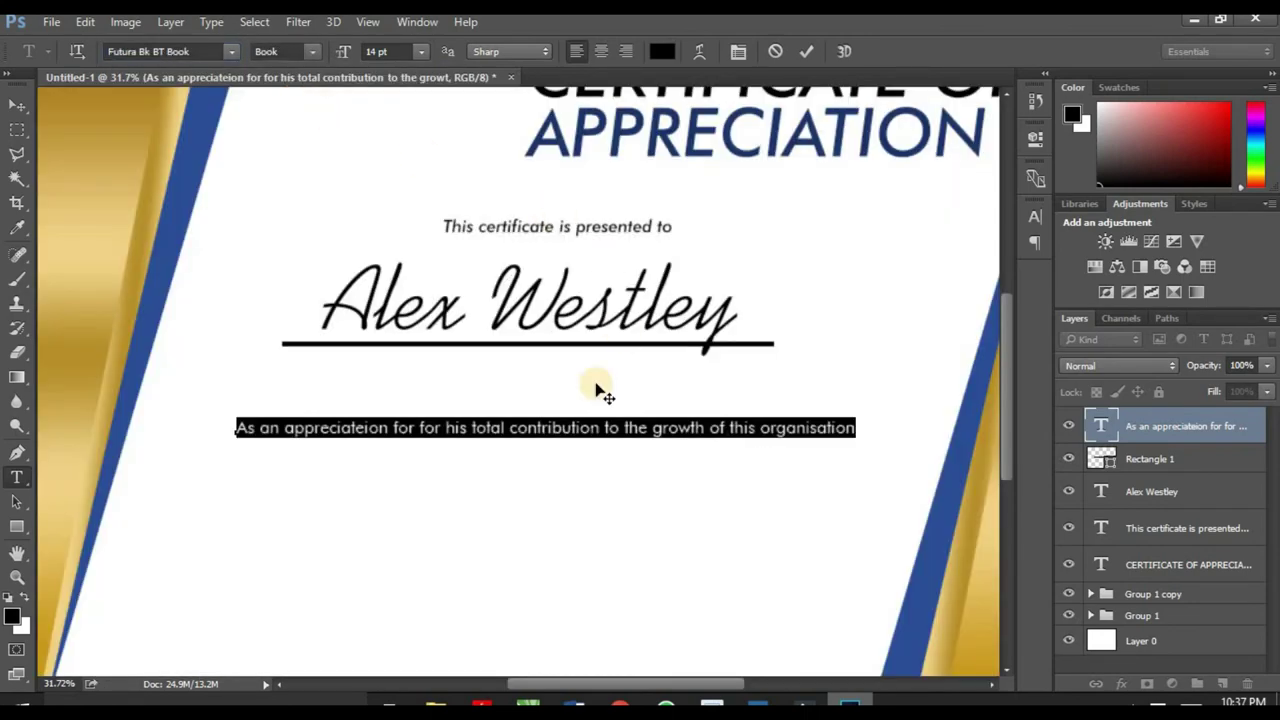
Step: Delete the duplicated word 'for' from the appreciation sentence
{"action": "left_click", "coordinate": [505, 432]}
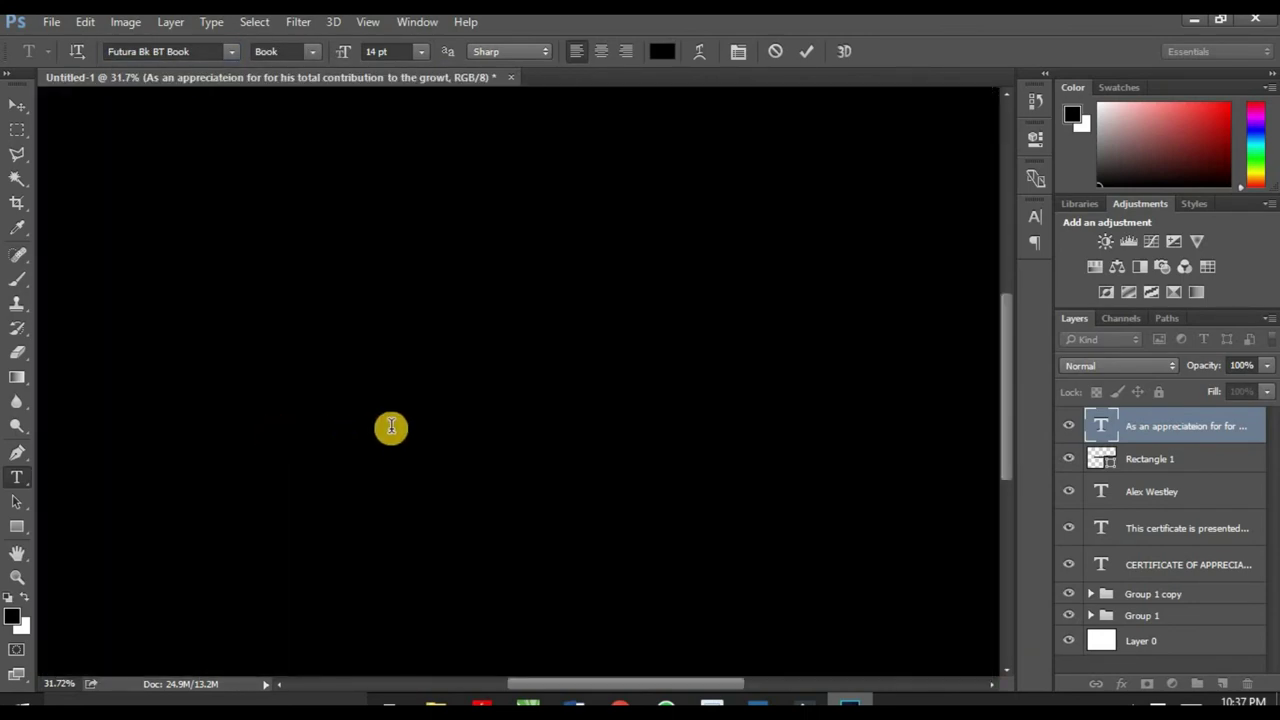
{"action": "left_click", "coordinate": [416, 422]}
{"action": "key", "text": "BackSpace"}
{"action": "key", "text": "BackSpace"}
{"action": "key", "text": "BackSpace"}
{"action": "key", "text": "BackSpace"}
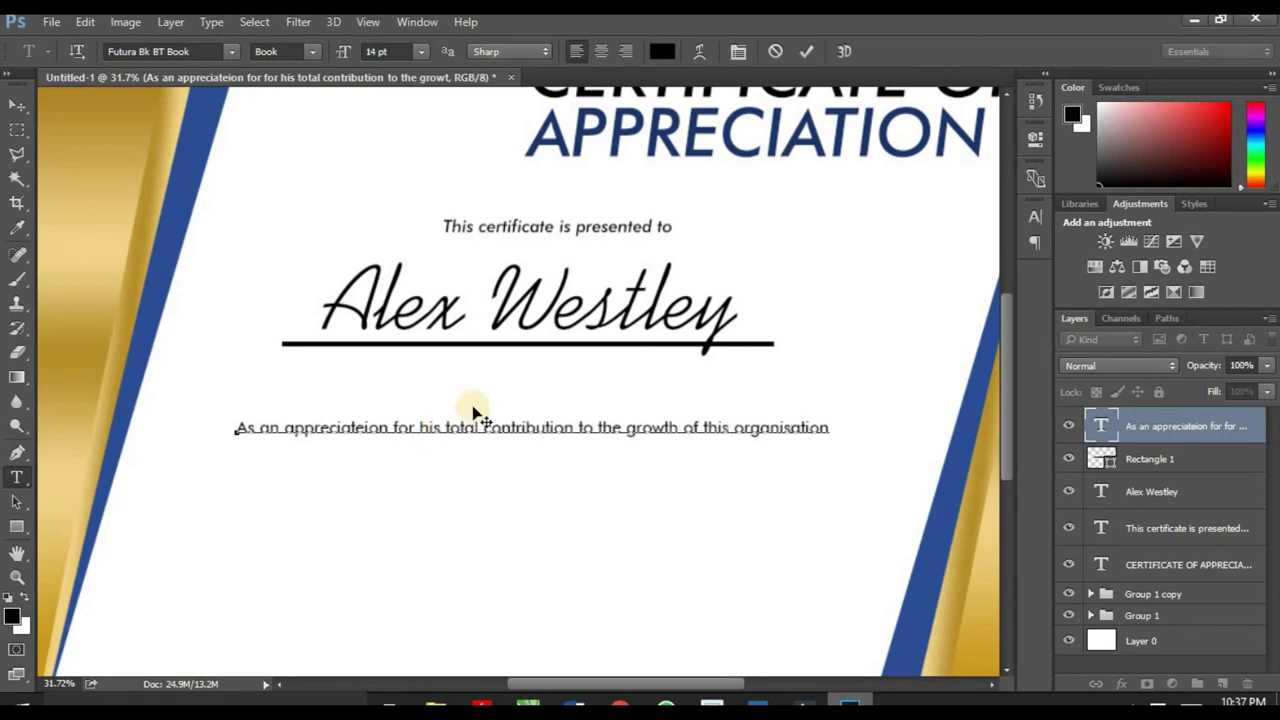
{"action": "left_click", "coordinate": [694, 430]}
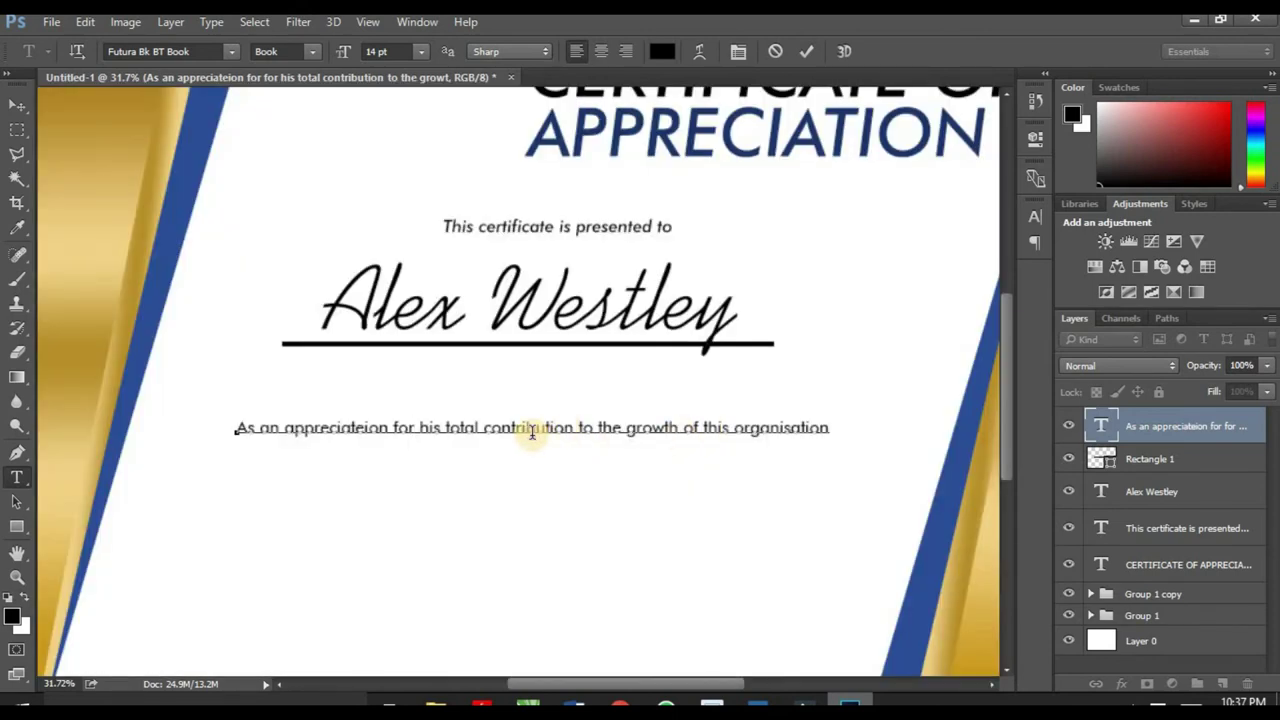
{"action": "left_click", "coordinate": [502, 428]}
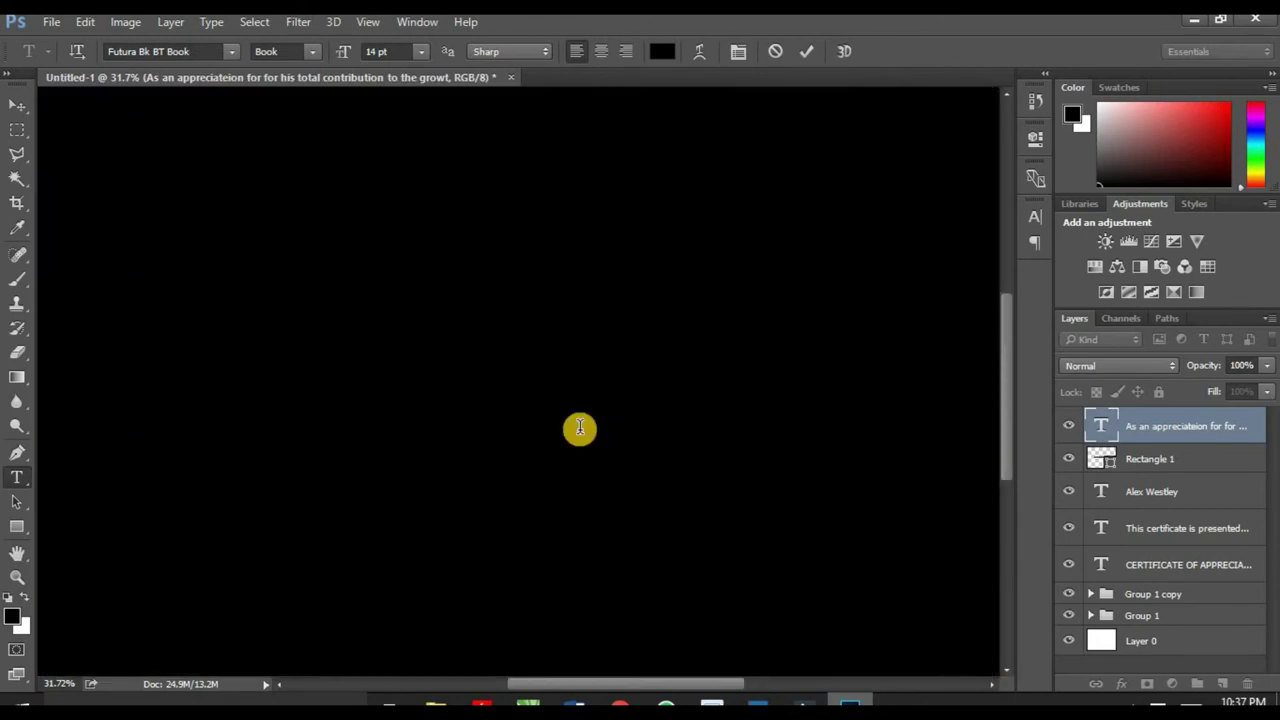
Step: Break the sentence after 'contribution' and centre-align both lines
{"action": "key", "text": "Return"}
{"action": "key", "text": "ctrl"}
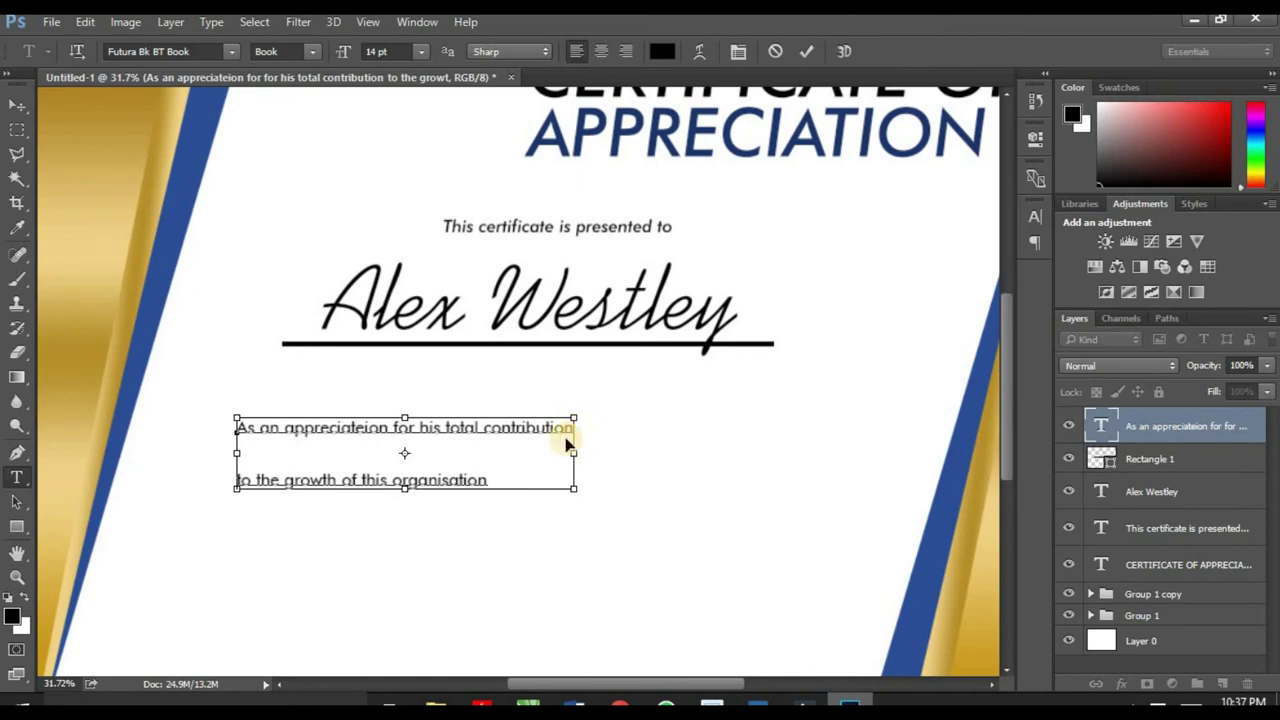
{"action": "key", "text": "ctrl+a"}
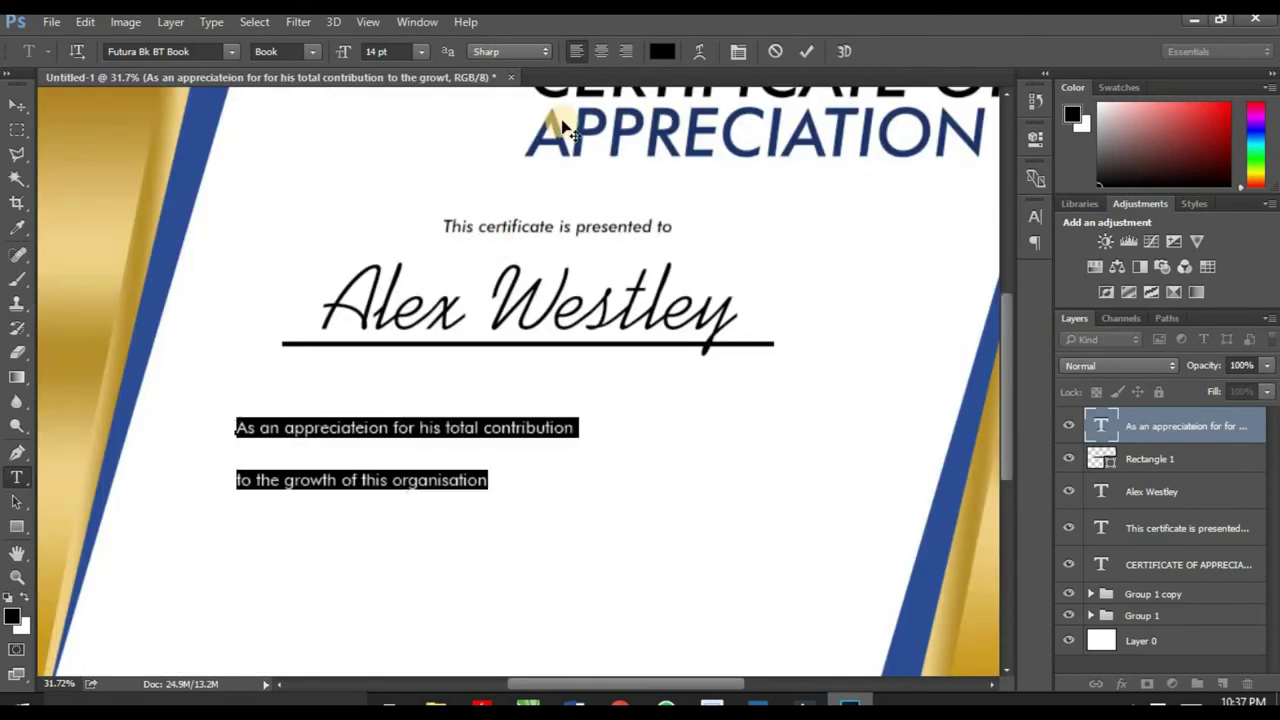
{"action": "left_click", "coordinate": [602, 52]}
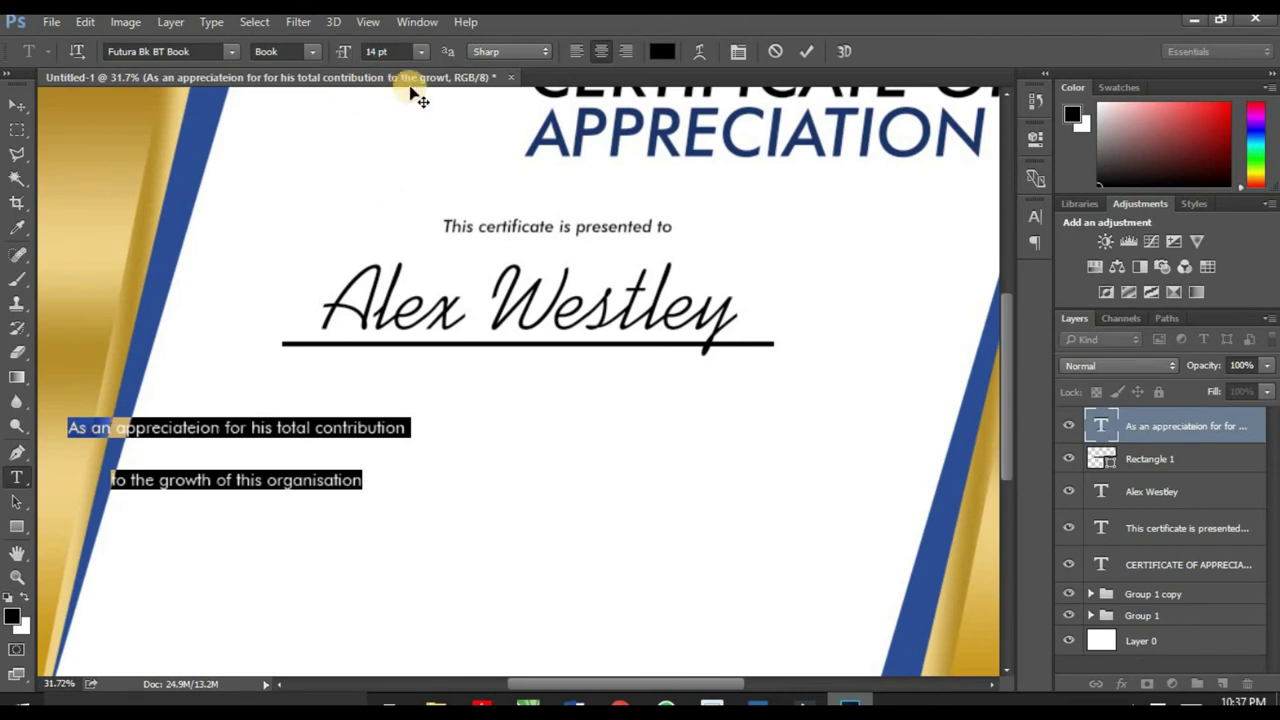
Step: Move the two-line paragraph up directly beneath the name's underline
{"action": "left_click", "coordinate": [17, 110]}
{"action": "left_click_drag", "start_coordinate": [337, 434], "coordinate": [619, 385]}
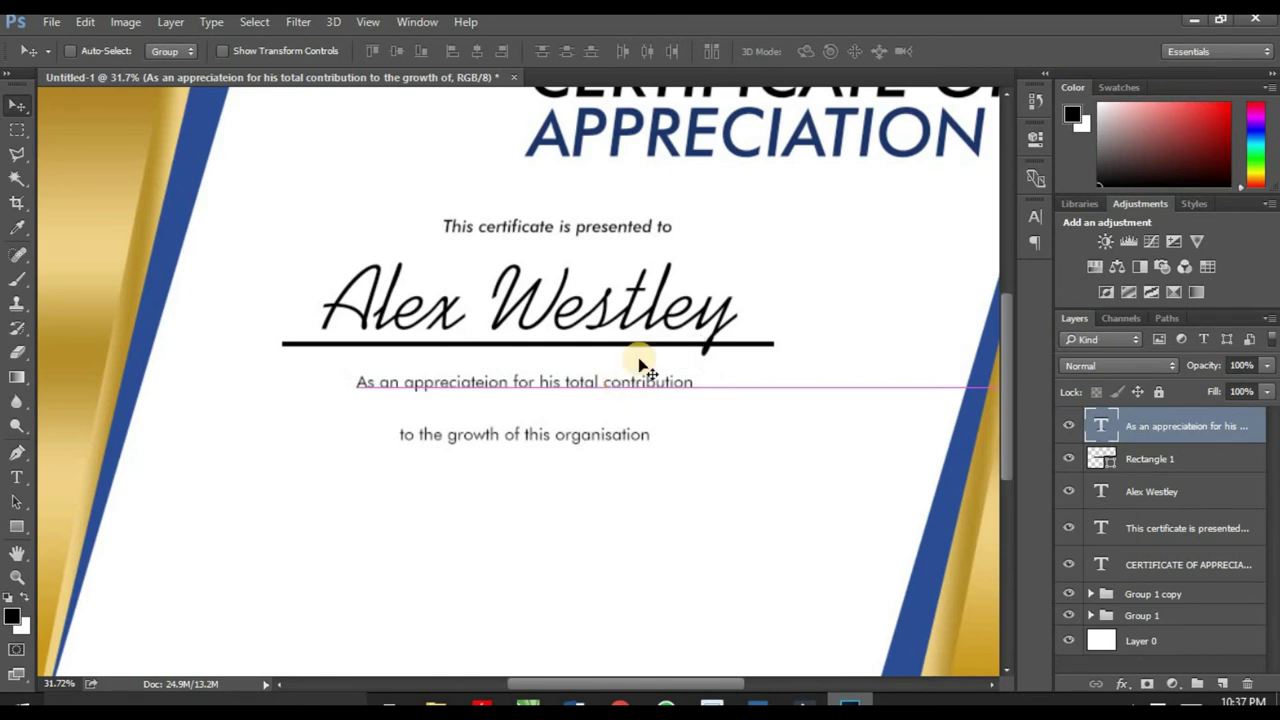
{"action": "left_click", "coordinate": [17, 477]}
{"action": "left_click", "coordinate": [521, 386]}
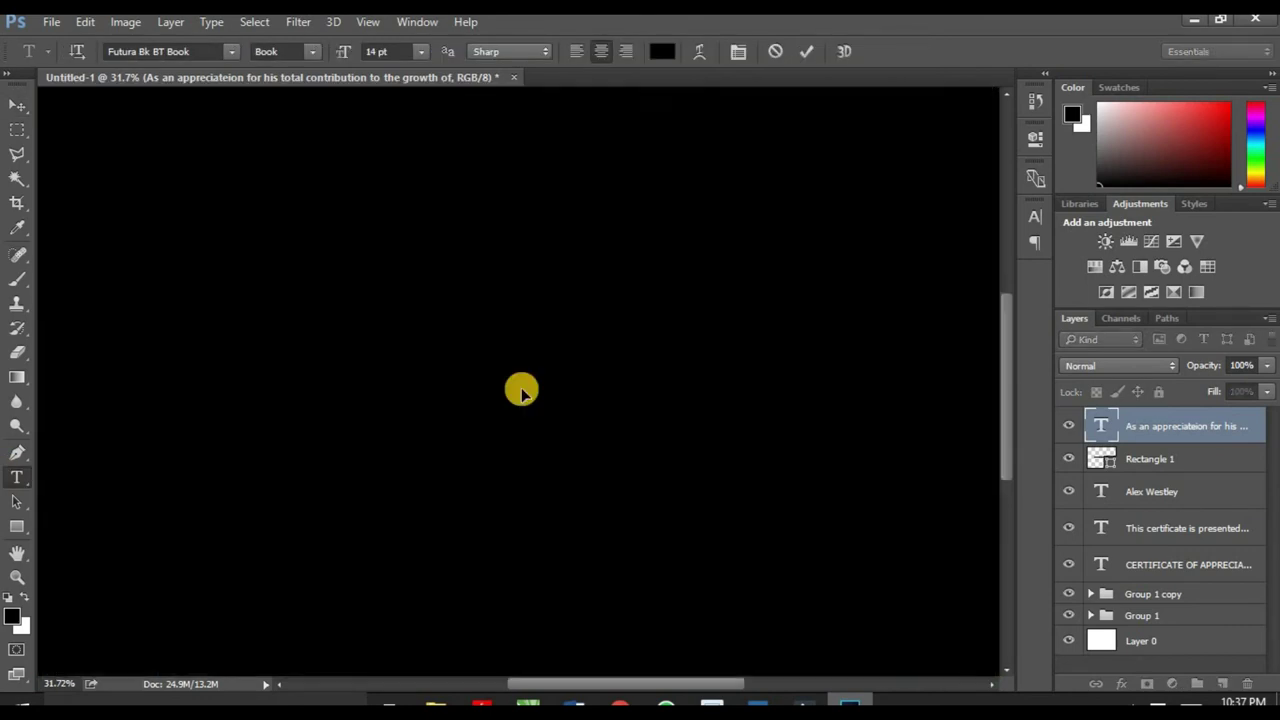
Step: Tighten the appreciation text's leading from 42.25 pt to 20.25 pt and commit it
{"action": "key", "text": "ctrl+a"}
{"action": "left_click", "coordinate": [735, 52]}
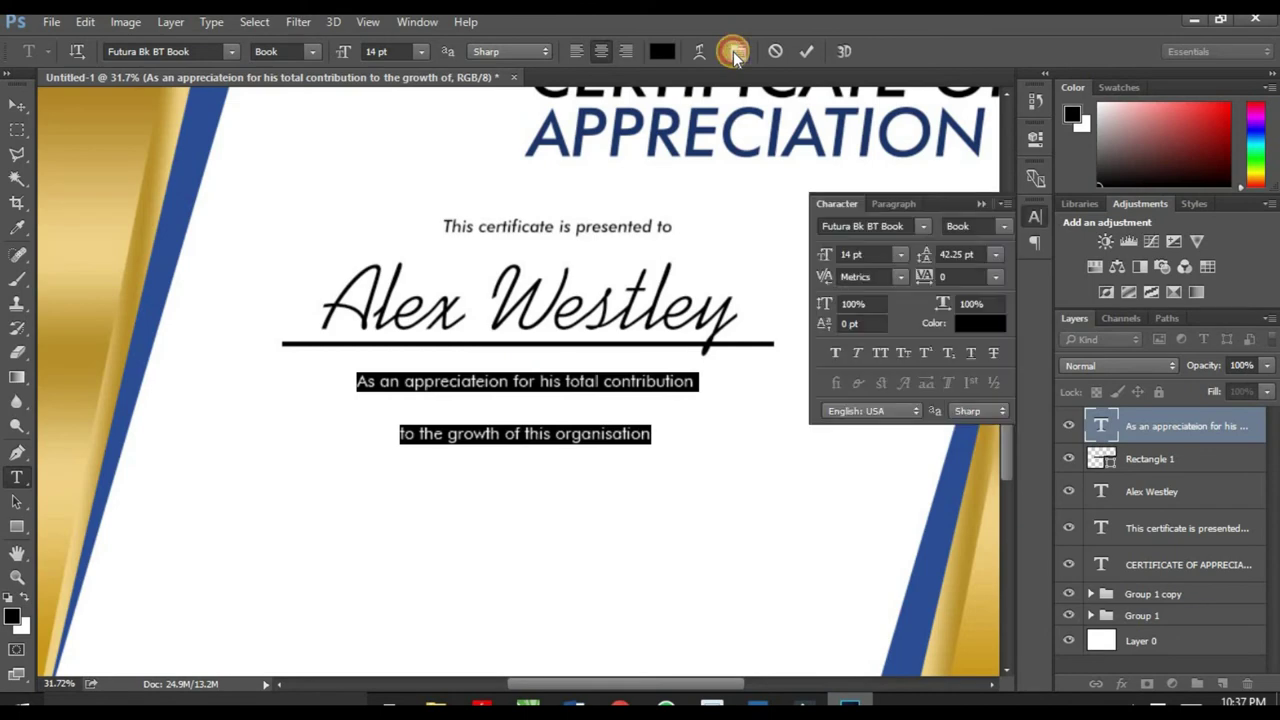
{"action": "left_click", "coordinate": [914, 268]}
{"action": "mouse_move", "coordinate": [920, 258]}
{"action": "left_mouse_down"}
{"action": "mouse_move", "coordinate": [902, 262]}
{"action": "mouse_move", "coordinate": [921, 251]}
{"action": "left_mouse_up"}
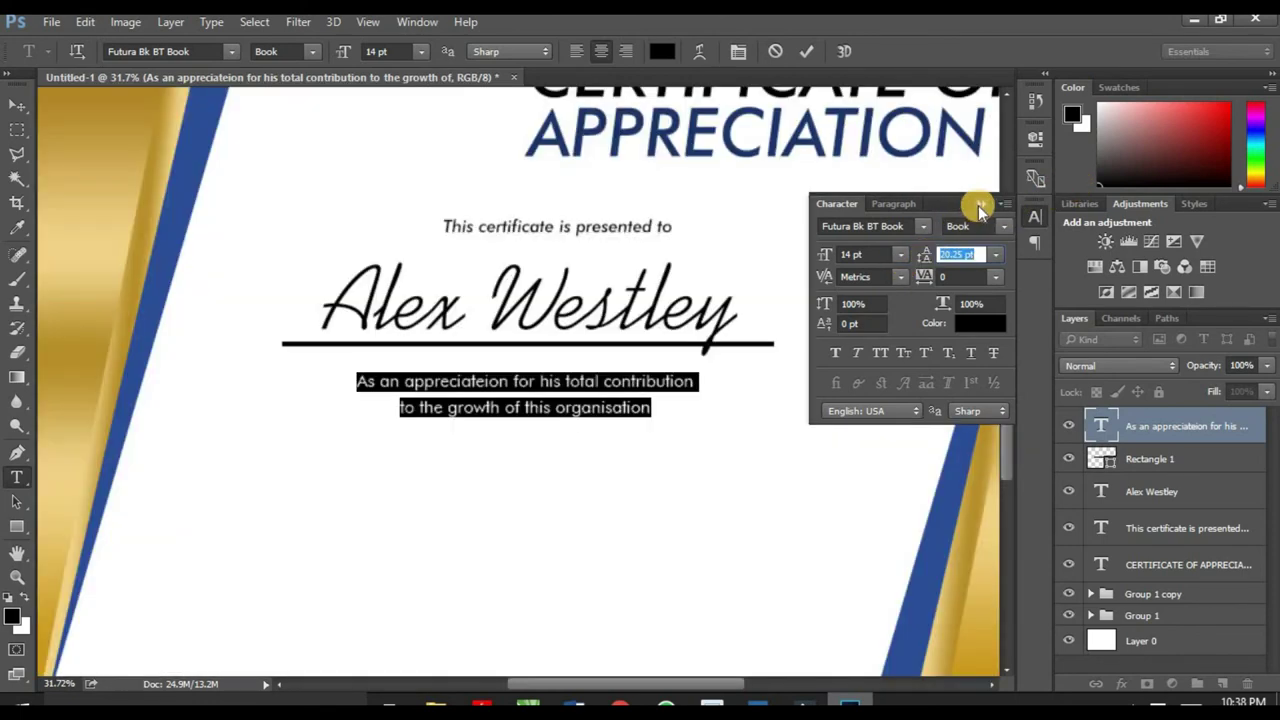
{"action": "left_click", "coordinate": [980, 205]}
{"action": "left_click", "coordinate": [16, 108]}
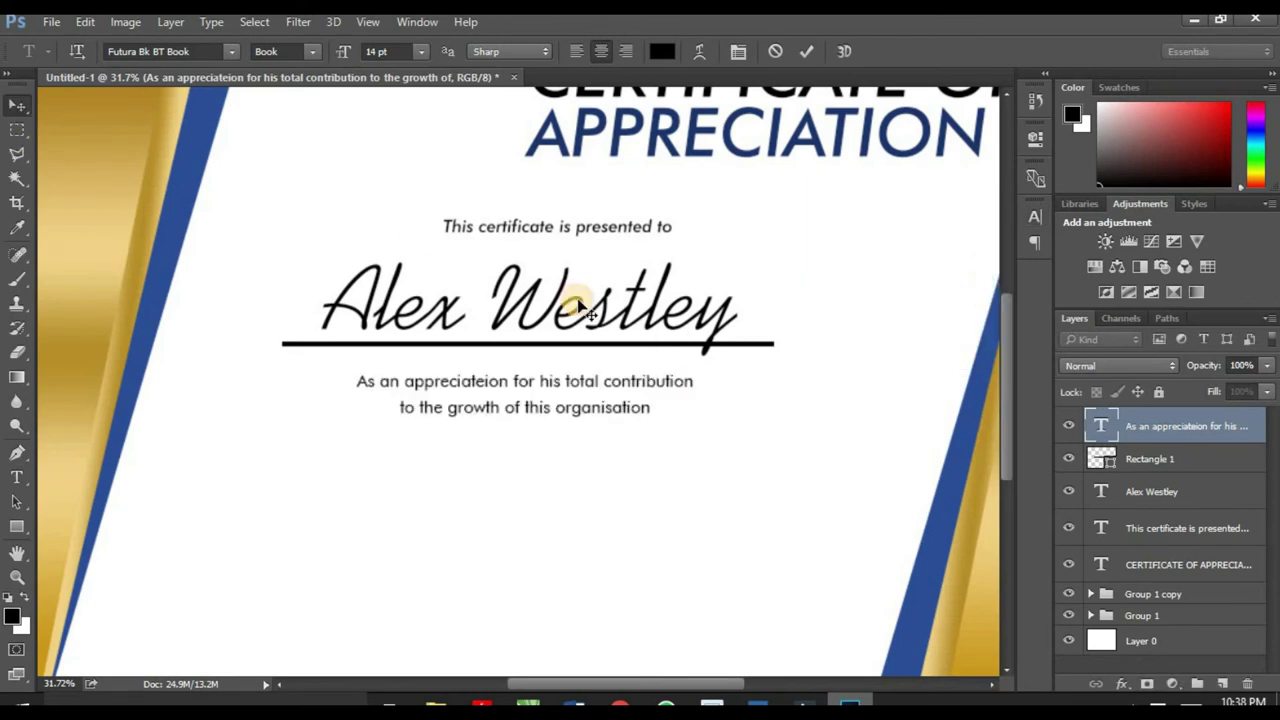
Step: Move the appreciation text and the underline beneath the name lower on the page
{"action": "scroll", "coordinate": [571, 320], "scroll_direction": "down", "scroll_amount": 5}
{"action": "scroll", "coordinate": [521, 455], "scroll_direction": "up", "scroll_amount": 5}
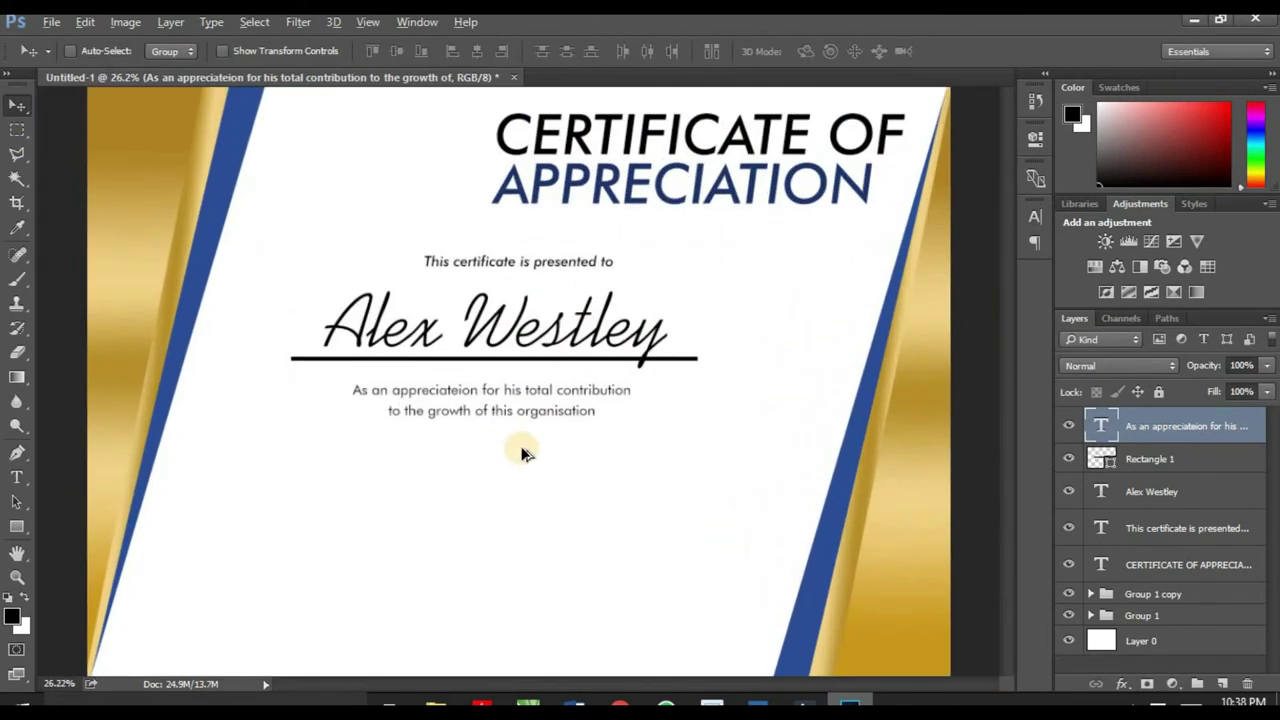
{"action": "left_click_drag", "start_coordinate": [570, 420], "coordinate": [578, 447]}
{"action": "left_click_drag", "start_coordinate": [603, 350], "coordinate": [602, 386]}
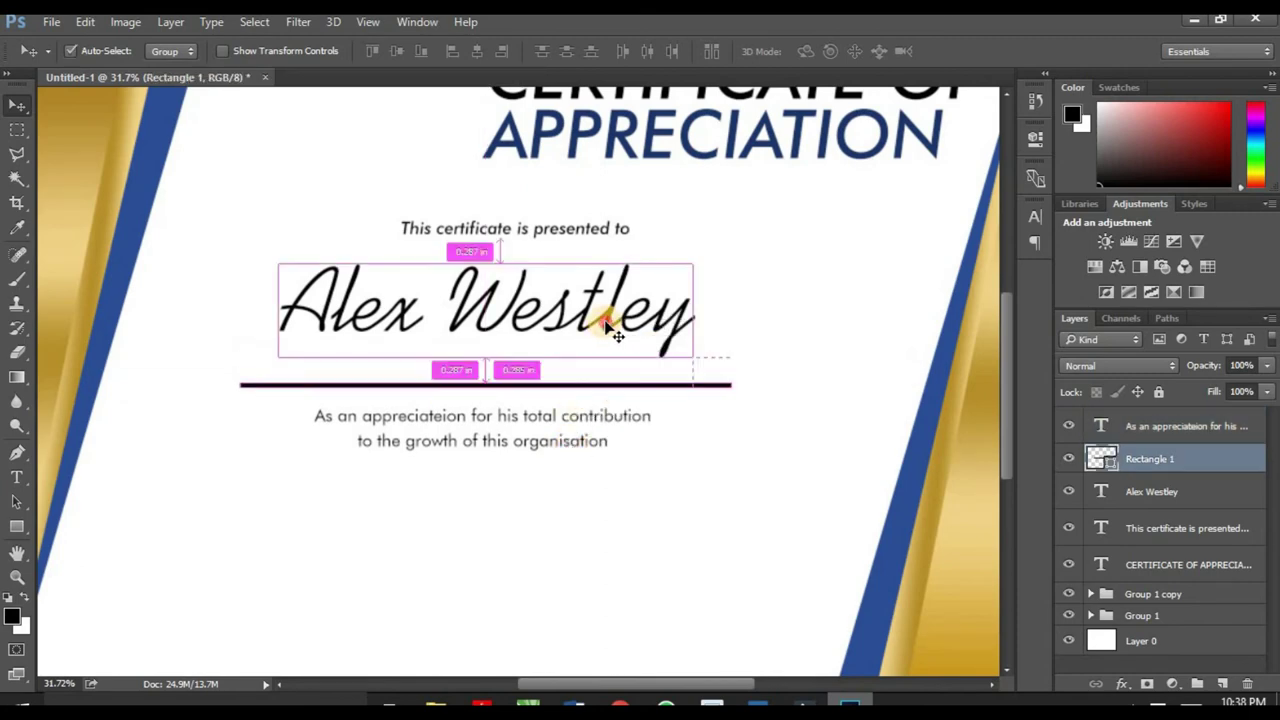
Step: Lower the recipient name and the presented-to line, then nudge that line back up slightly
{"action": "left_click", "coordinate": [606, 323], "text": "ctrl"}
{"action": "left_click_drag", "start_coordinate": [608, 323], "coordinate": [610, 366]}
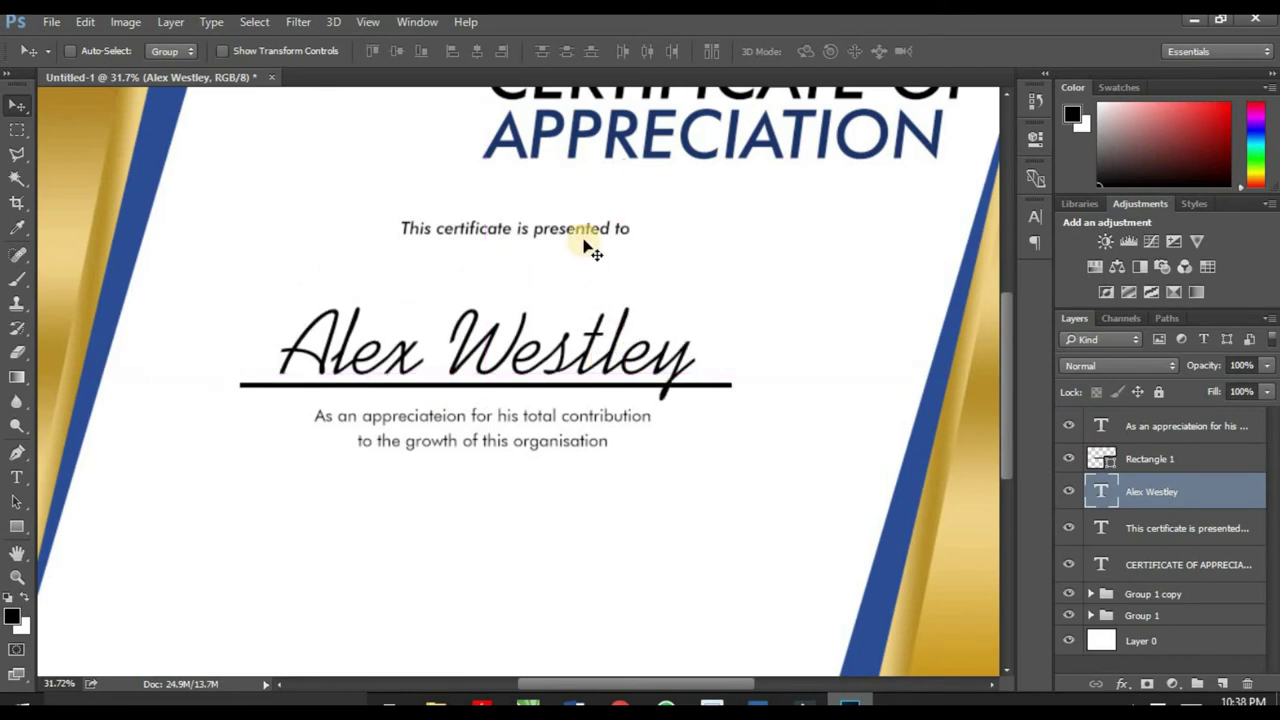
{"action": "left_click", "coordinate": [597, 234], "text": "ctrl"}
{"action": "left_click_drag", "start_coordinate": [595, 235], "coordinate": [560, 278]}
{"action": "scroll", "coordinate": [548, 222], "scroll_direction": "down", "scroll_amount": 2}
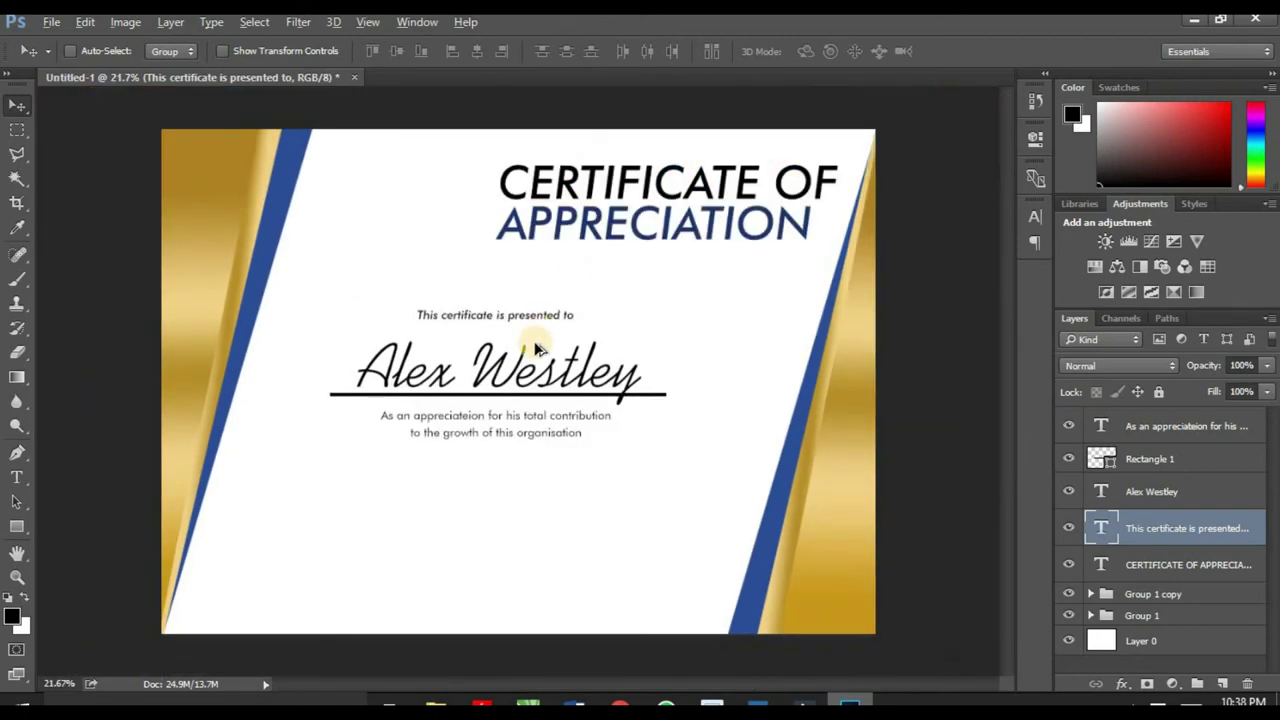
{"action": "scroll", "coordinate": [528, 329], "scroll_direction": "up", "scroll_amount": 2}
{"action": "left_click_drag", "start_coordinate": [543, 303], "coordinate": [543, 280]}
{"action": "scroll", "coordinate": [555, 233], "scroll_direction": "down", "scroll_amount": 4}
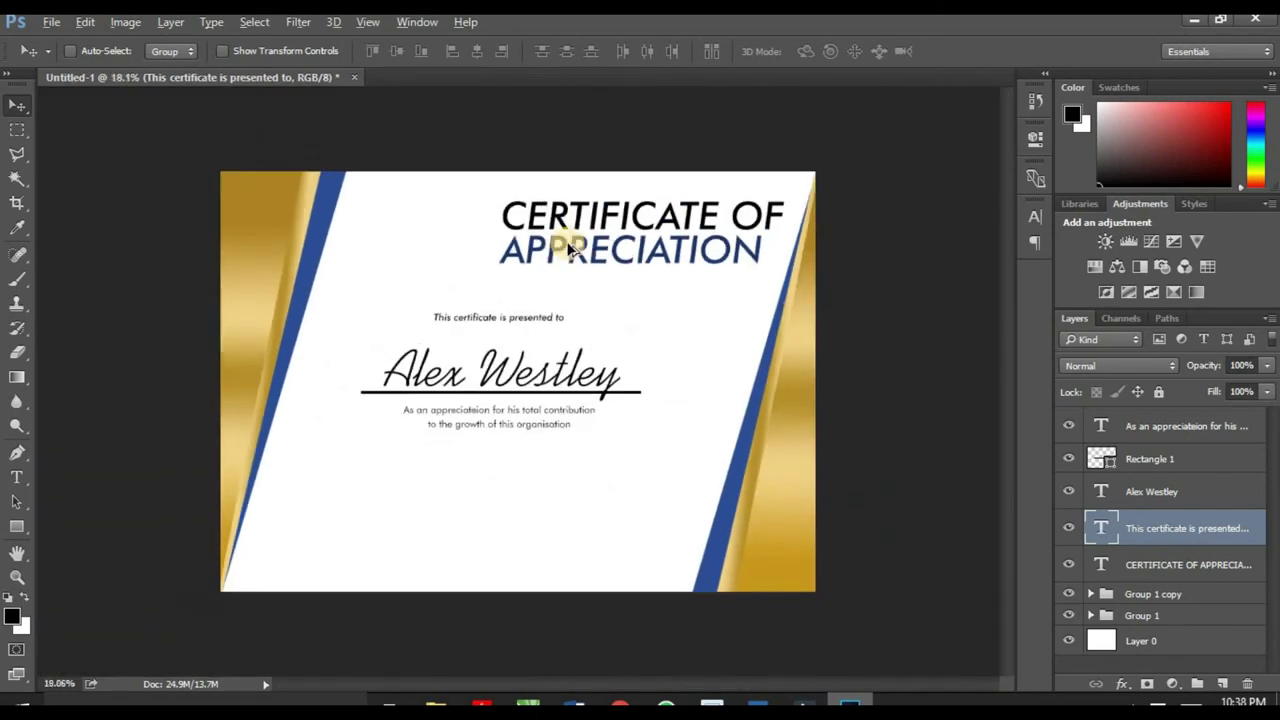
{"action": "scroll", "coordinate": [491, 529], "scroll_direction": "up", "scroll_amount": 1}
{"action": "scroll", "coordinate": [478, 575], "scroll_direction": "up", "scroll_amount": 1}
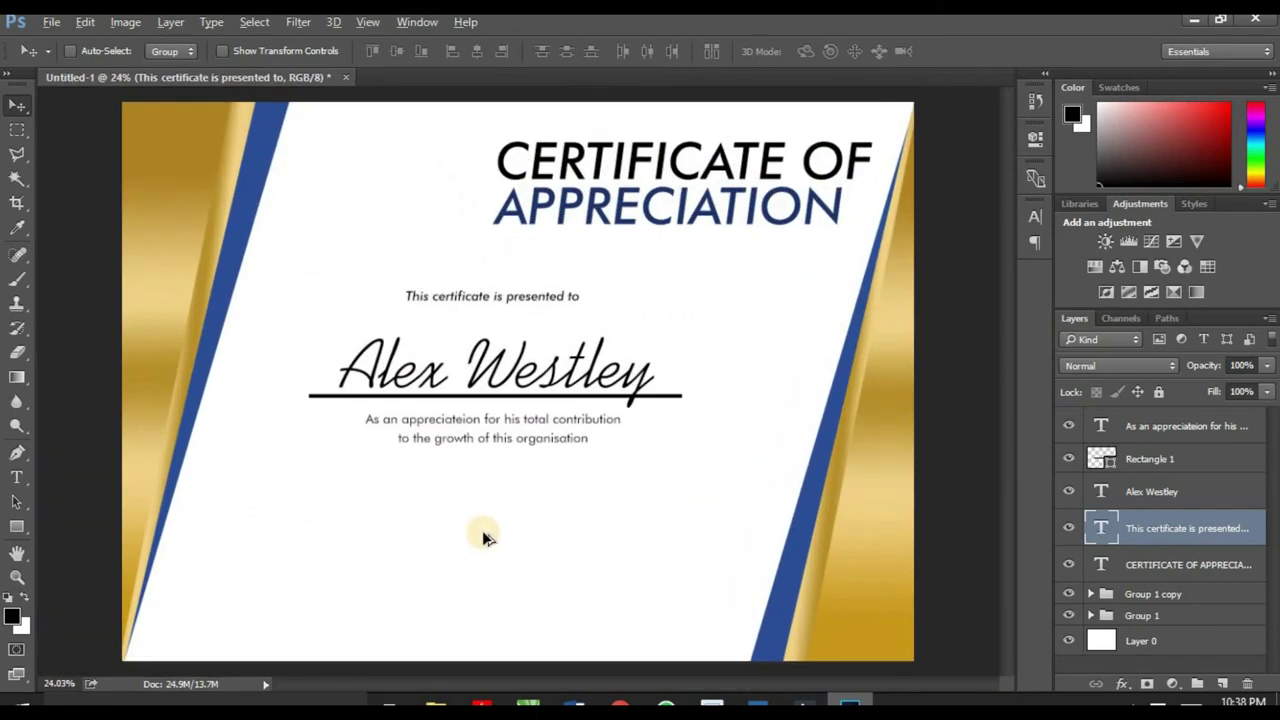
Step: Drop the 50177 seal image in, scale it to 39.47%, and centre it below the appreciation text
{"action": "left_click", "coordinate": [435, 706]}
{"action": "left_click_drag", "start_coordinate": [230, 169], "coordinate": [497, 576]}
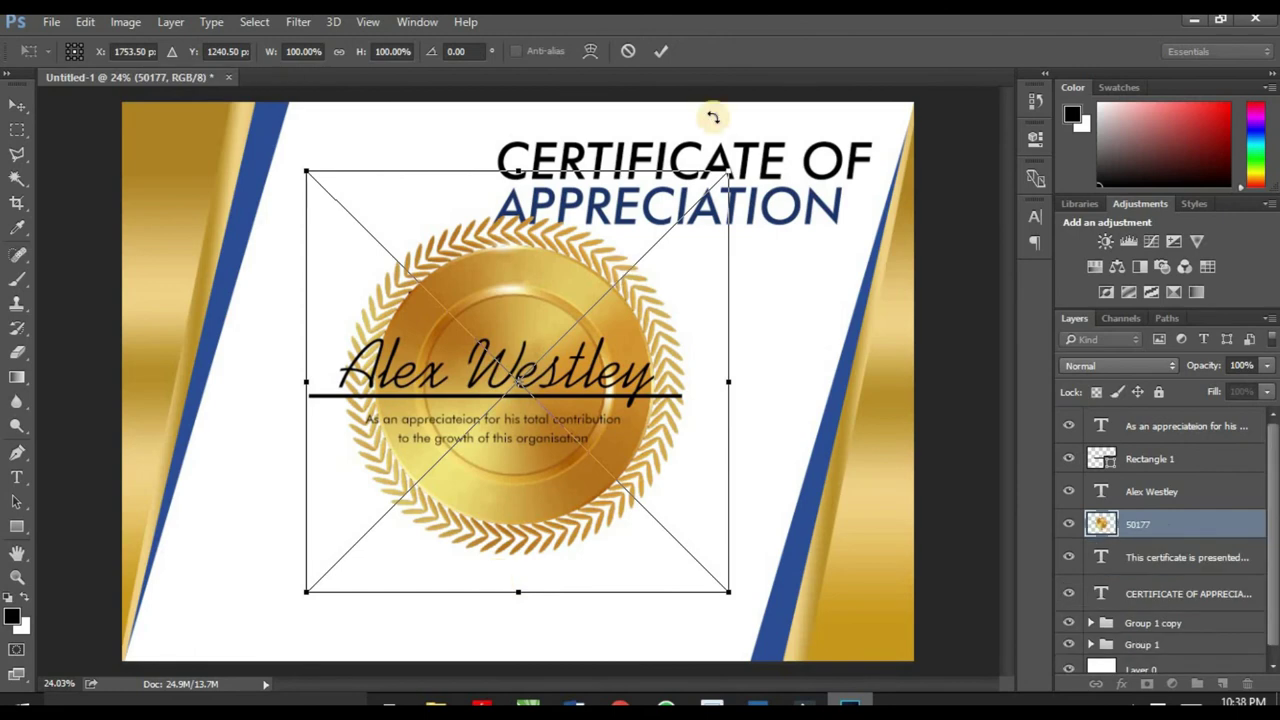
{"action": "left_click_drag", "start_coordinate": [728, 175], "coordinate": [474, 441]}
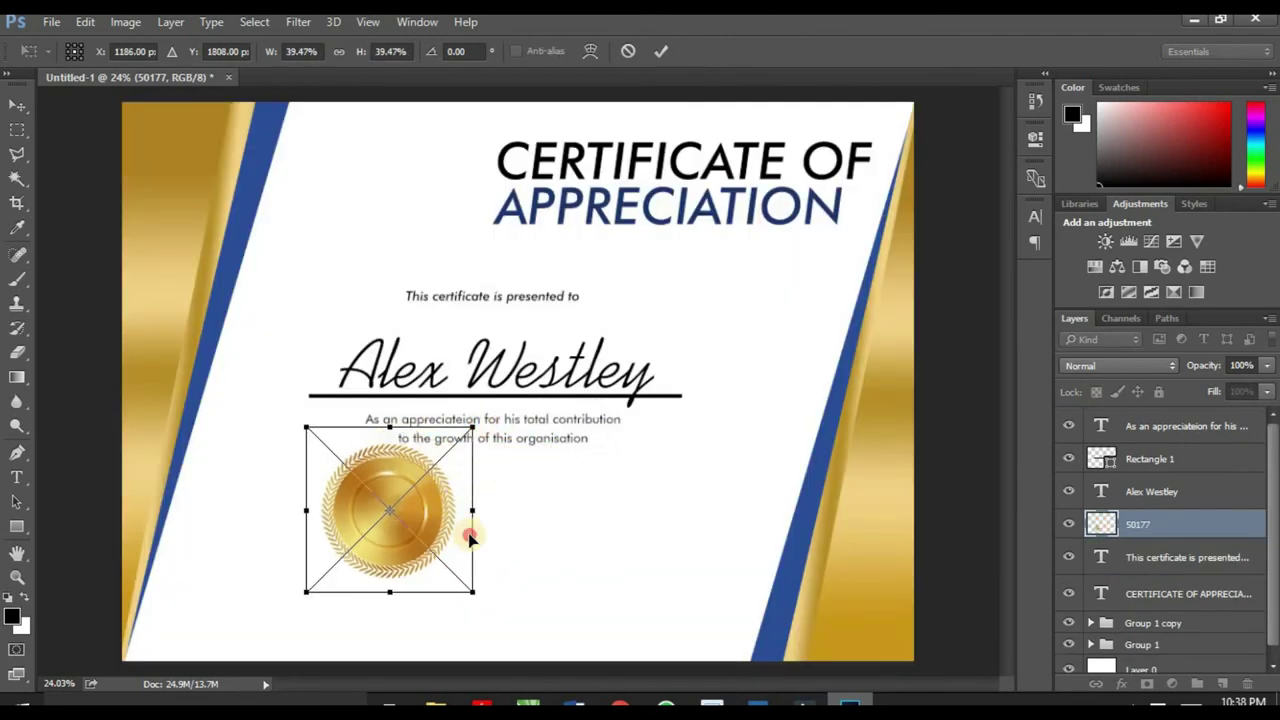
{"action": "left_click_drag", "start_coordinate": [434, 507], "coordinate": [540, 565]}
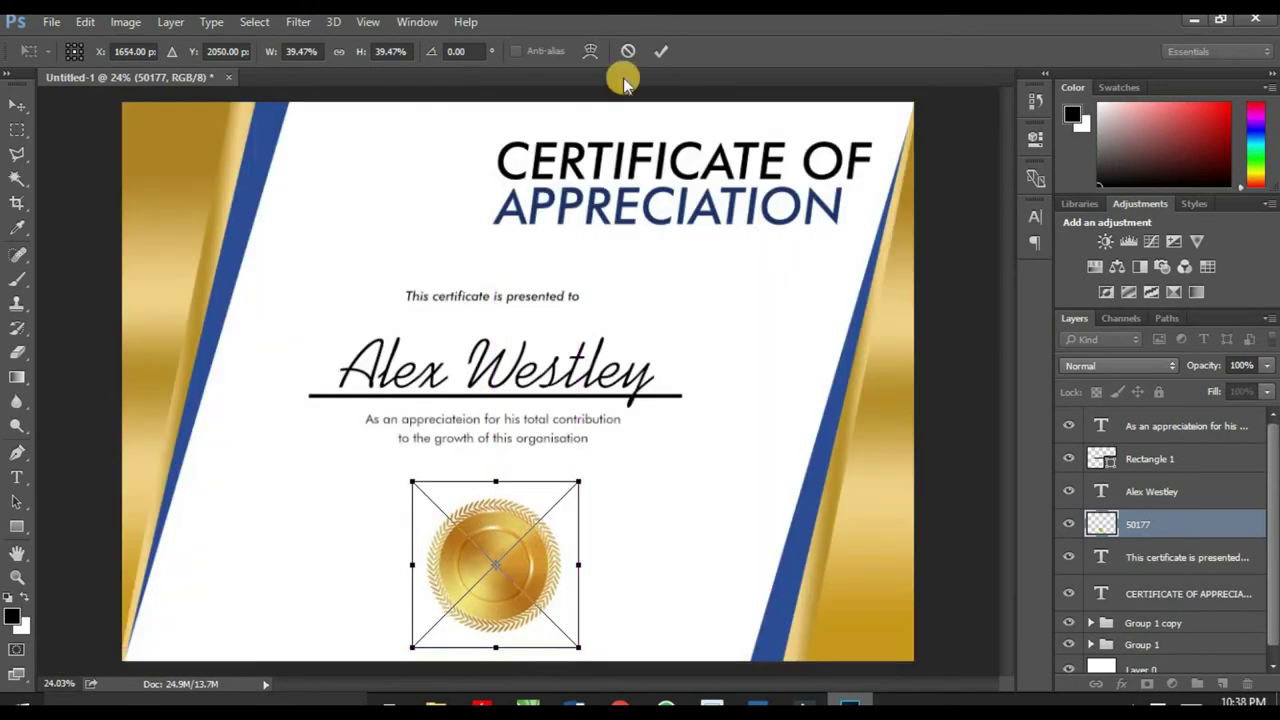
{"action": "left_click", "coordinate": [660, 51]}
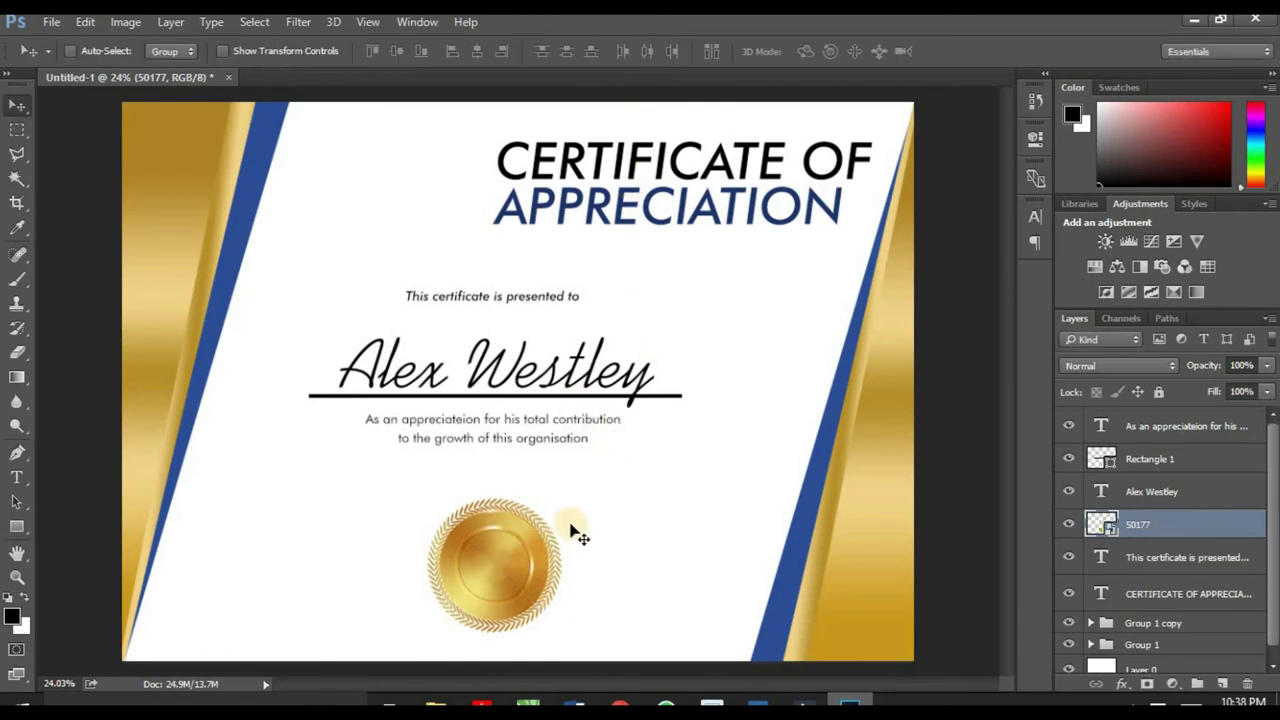
{"action": "scroll", "coordinate": [577, 559], "scroll_direction": "down", "scroll_amount": 3}
{"action": "scroll", "coordinate": [480, 560], "scroll_direction": "up", "scroll_amount": 3}
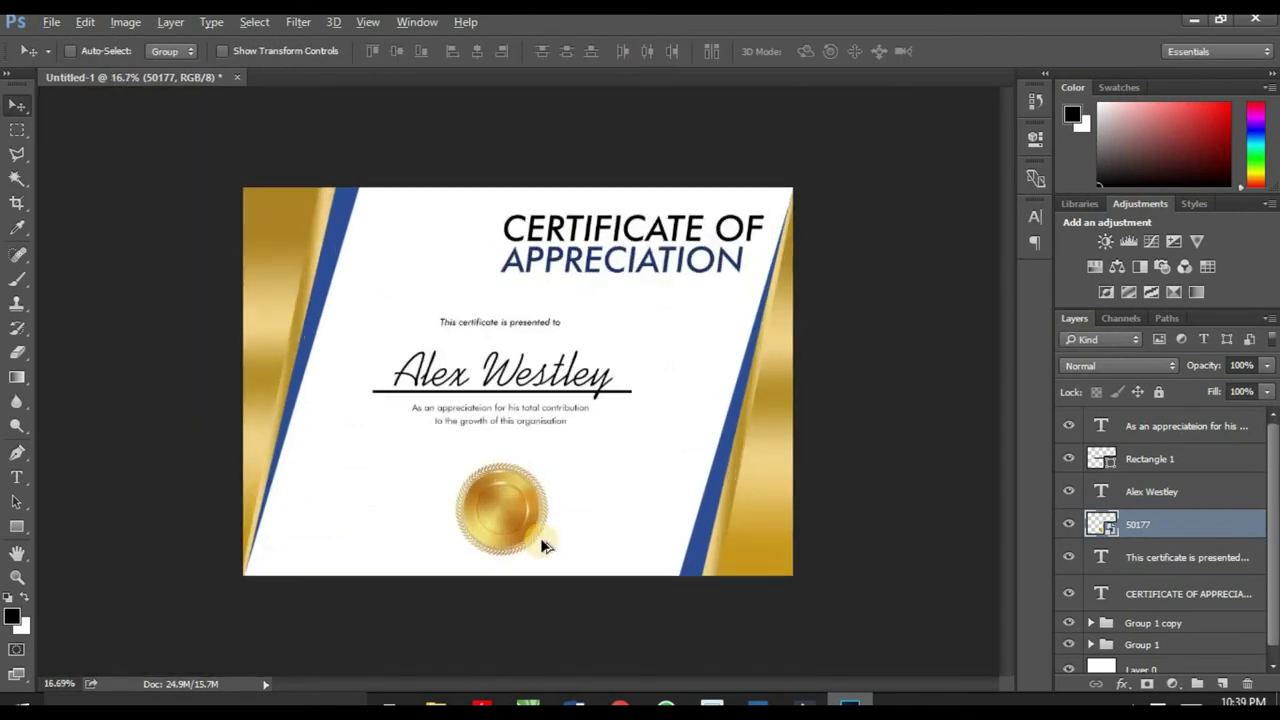
{"action": "scroll", "coordinate": [540, 547], "scroll_direction": "up", "scroll_amount": 2}
{"action": "left_click_drag", "start_coordinate": [526, 570], "coordinate": [530, 563]}
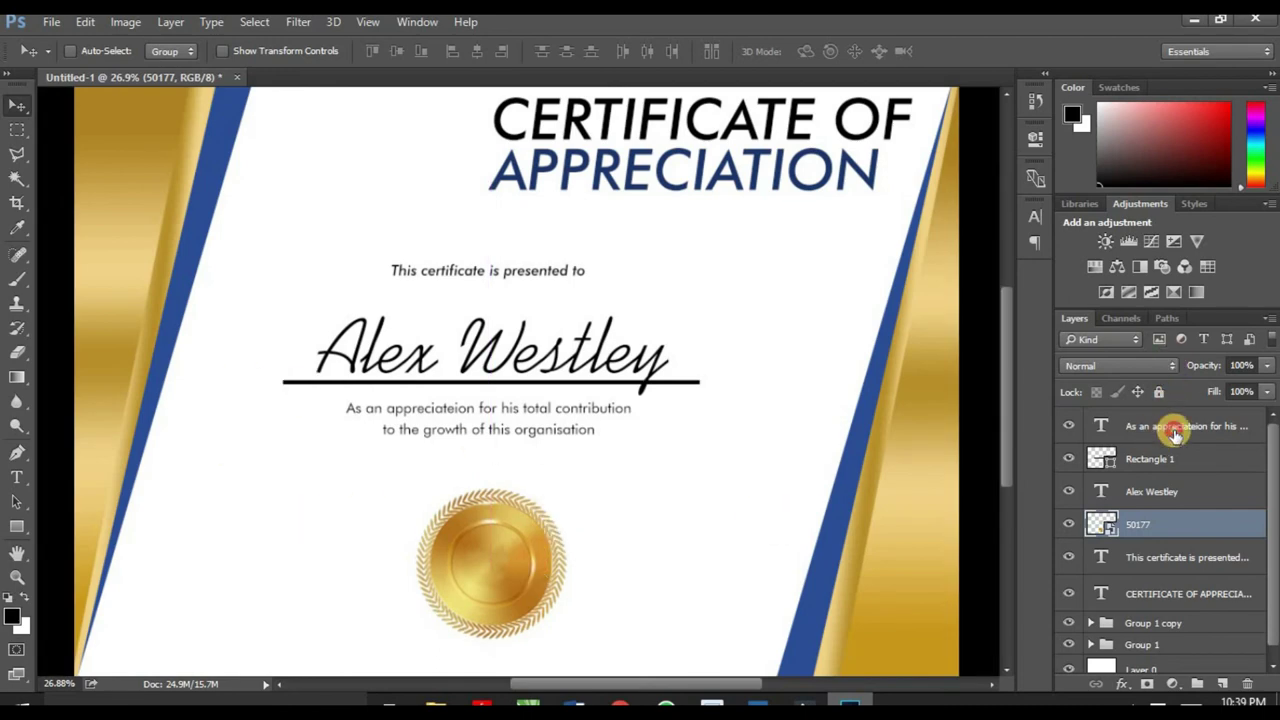
Step: Type a two-line '2020 AWARD' caption at the certificate's lower left
{"action": "left_click", "coordinate": [1175, 430]}
{"action": "left_click", "coordinate": [18, 478]}
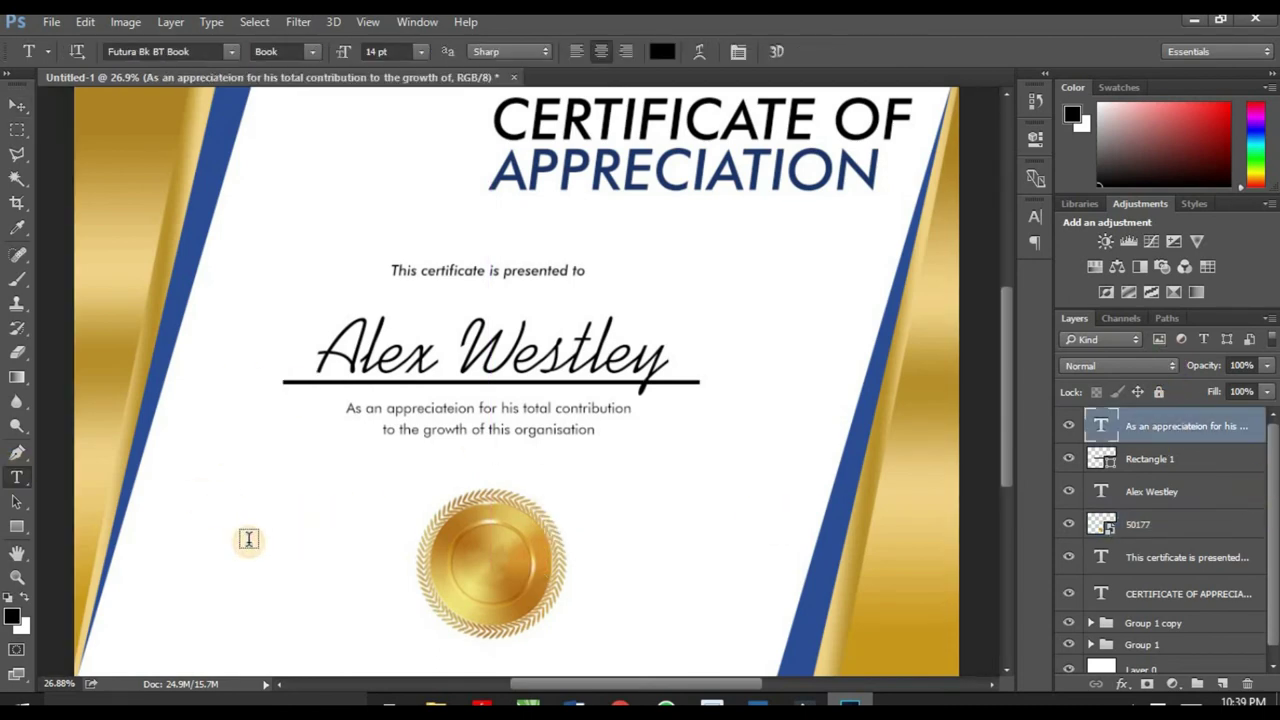
{"action": "left_click", "coordinate": [250, 537]}
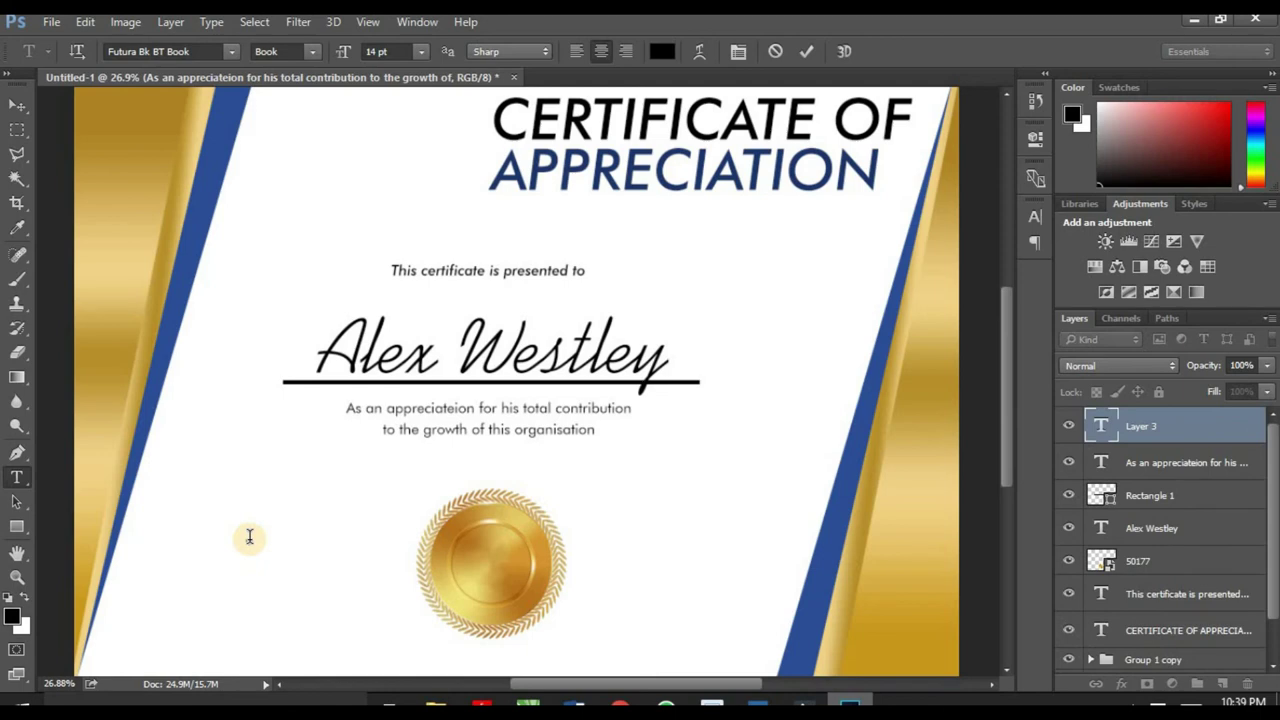
{"action": "left_click", "coordinate": [250, 538]}
{"action": "left_click", "coordinate": [250, 537]}
{"action": "type", "text": "AWARD"}
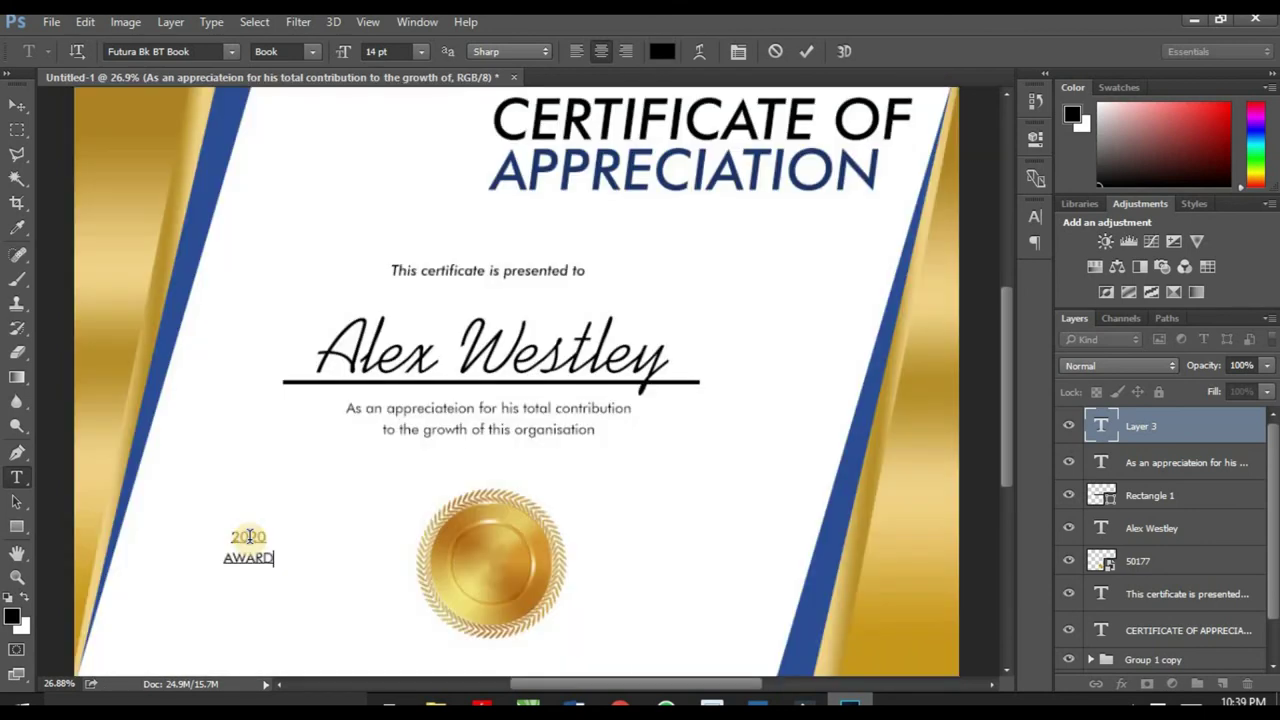
Step: Set the whole 2020 AWARD caption in Futura Md BT Bold
{"action": "key", "text": "ctrl+a"}
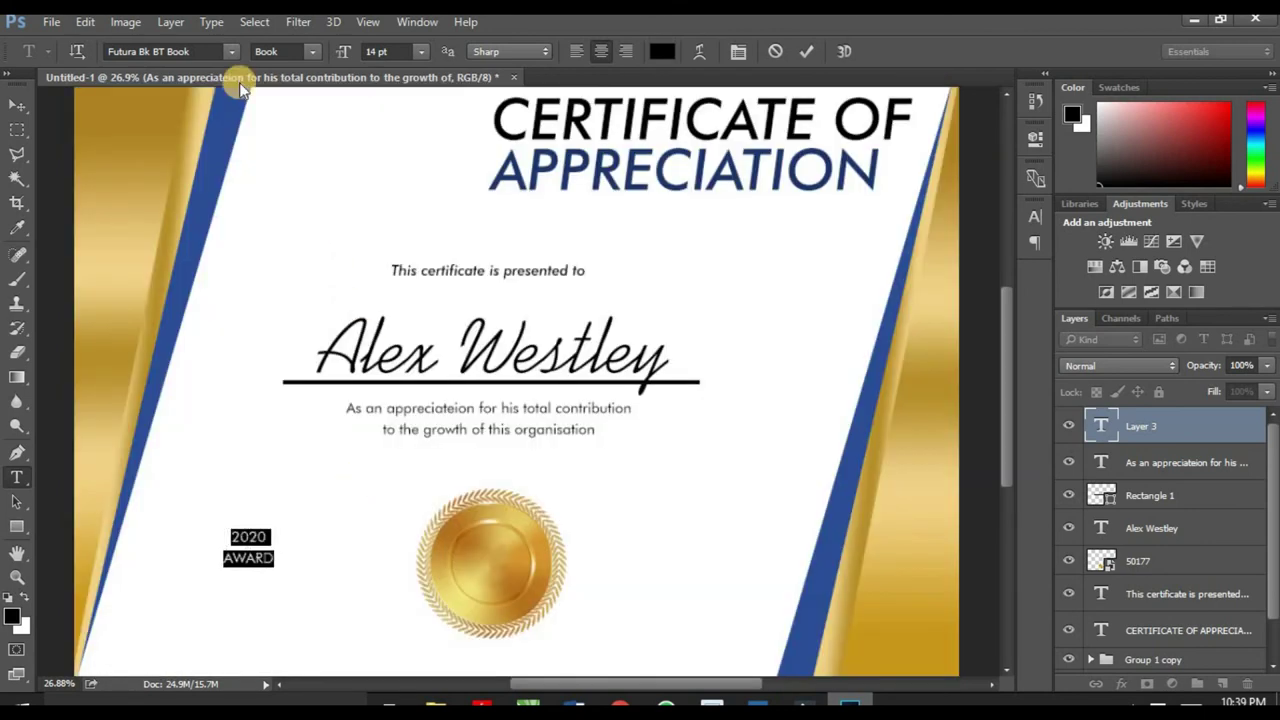
{"action": "left_click", "coordinate": [237, 57]}
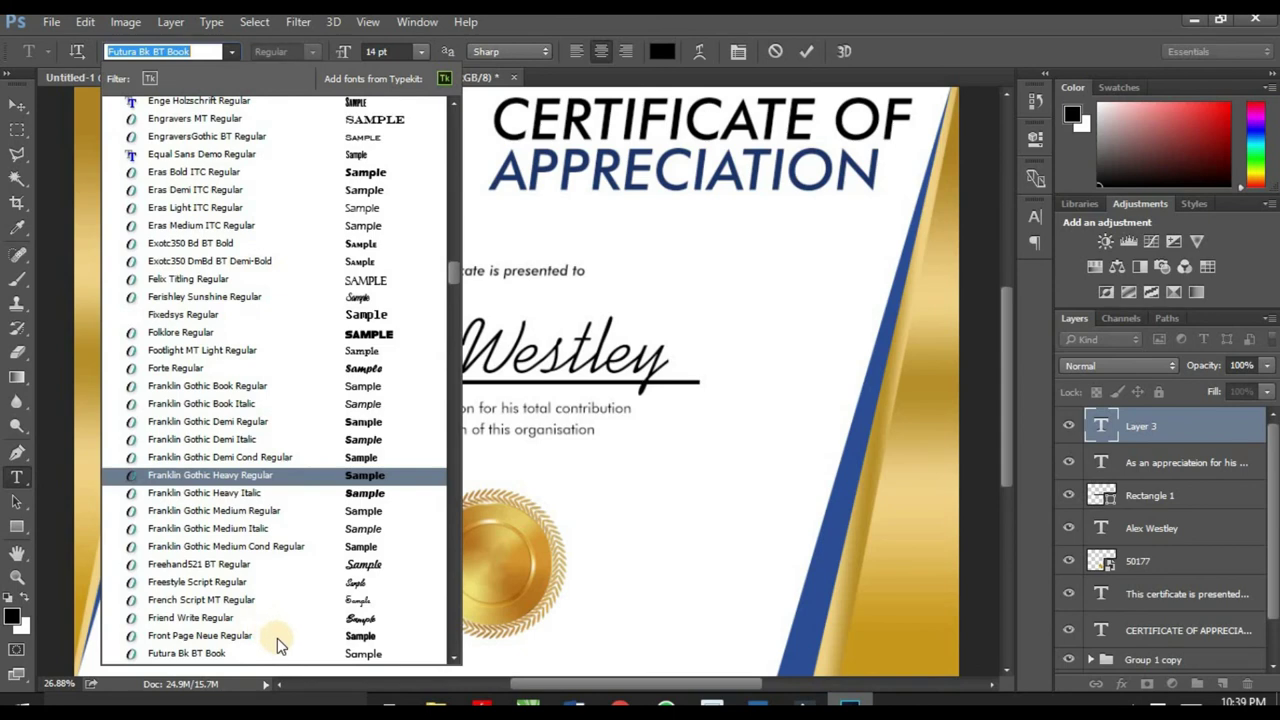
{"action": "scroll", "coordinate": [277, 638], "scroll_direction": "down", "scroll_amount": 1}
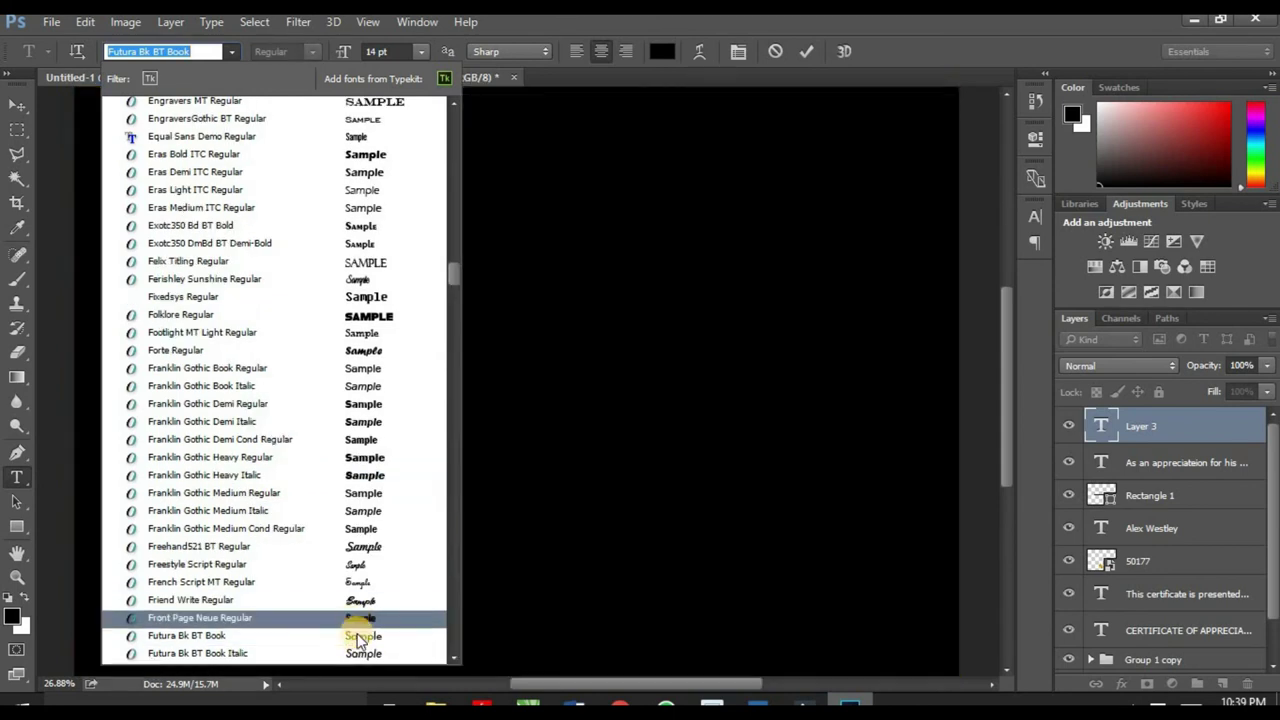
{"action": "scroll", "coordinate": [355, 640], "scroll_direction": "down", "scroll_amount": 2}
{"action": "scroll", "coordinate": [363, 645], "scroll_direction": "down", "scroll_amount": 3}
{"action": "left_click", "coordinate": [363, 647]}
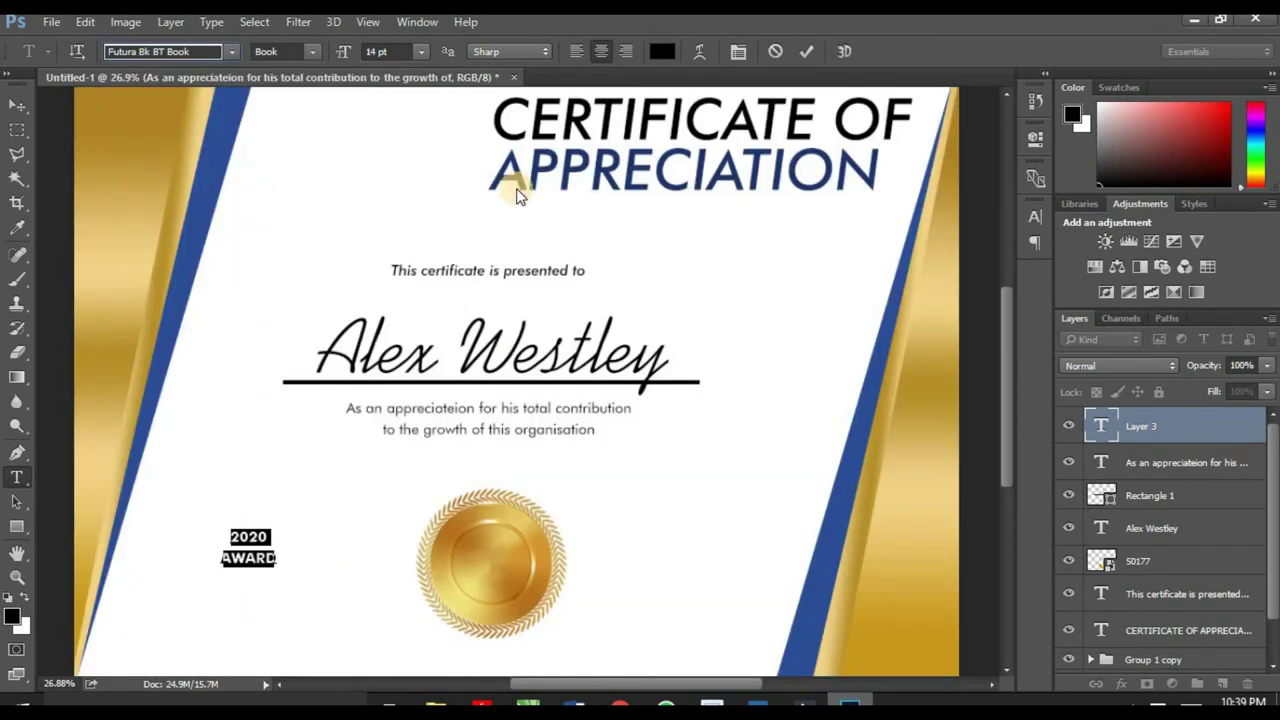
Step: Move the 2020 AWARD caption onto the gold seal and enlarge it slightly
{"action": "left_click", "coordinate": [22, 110]}
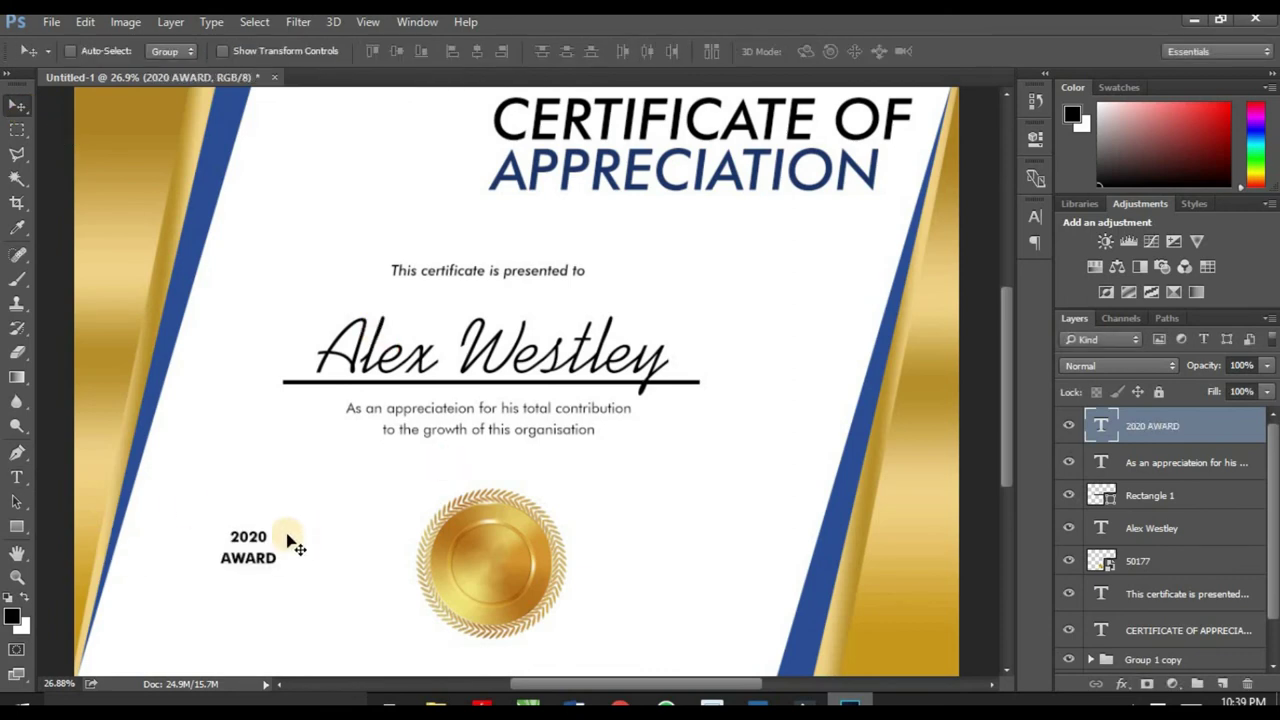
{"action": "key", "text": "ctrl"}
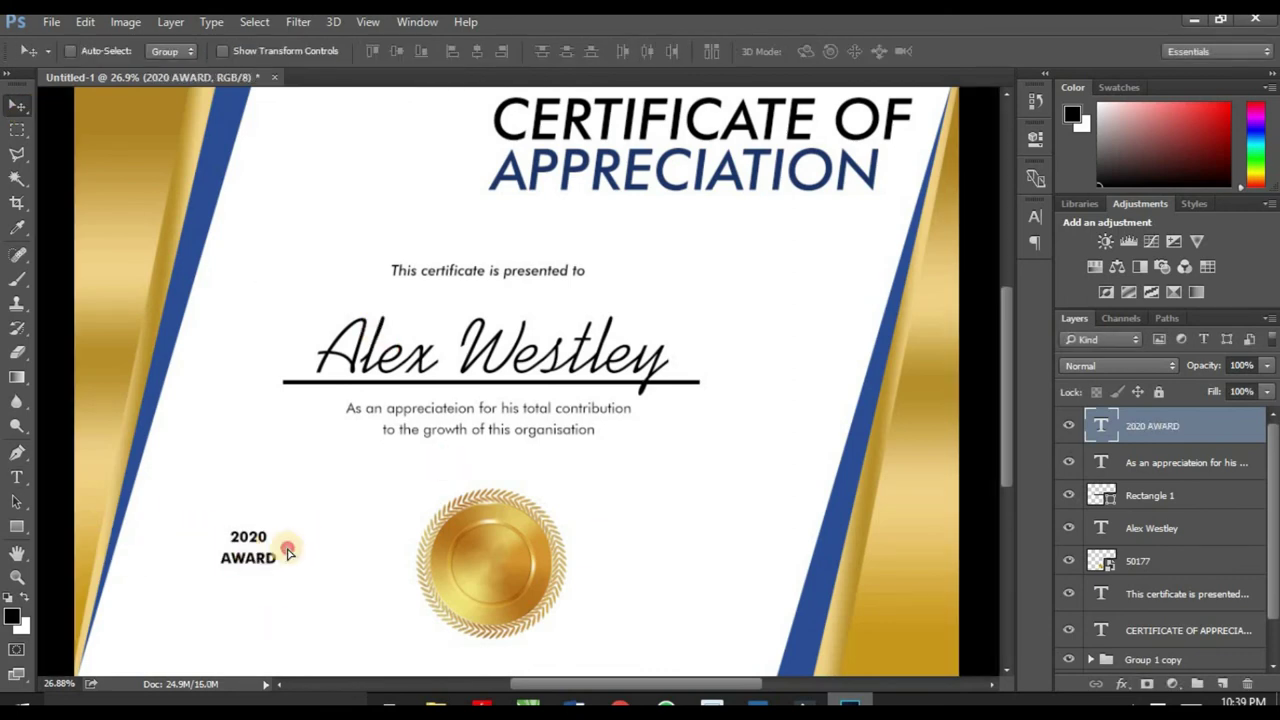
{"action": "left_click_drag", "start_coordinate": [287, 552], "coordinate": [500, 584]}
{"action": "scroll", "coordinate": [500, 584], "scroll_direction": "up", "scroll_amount": 3}
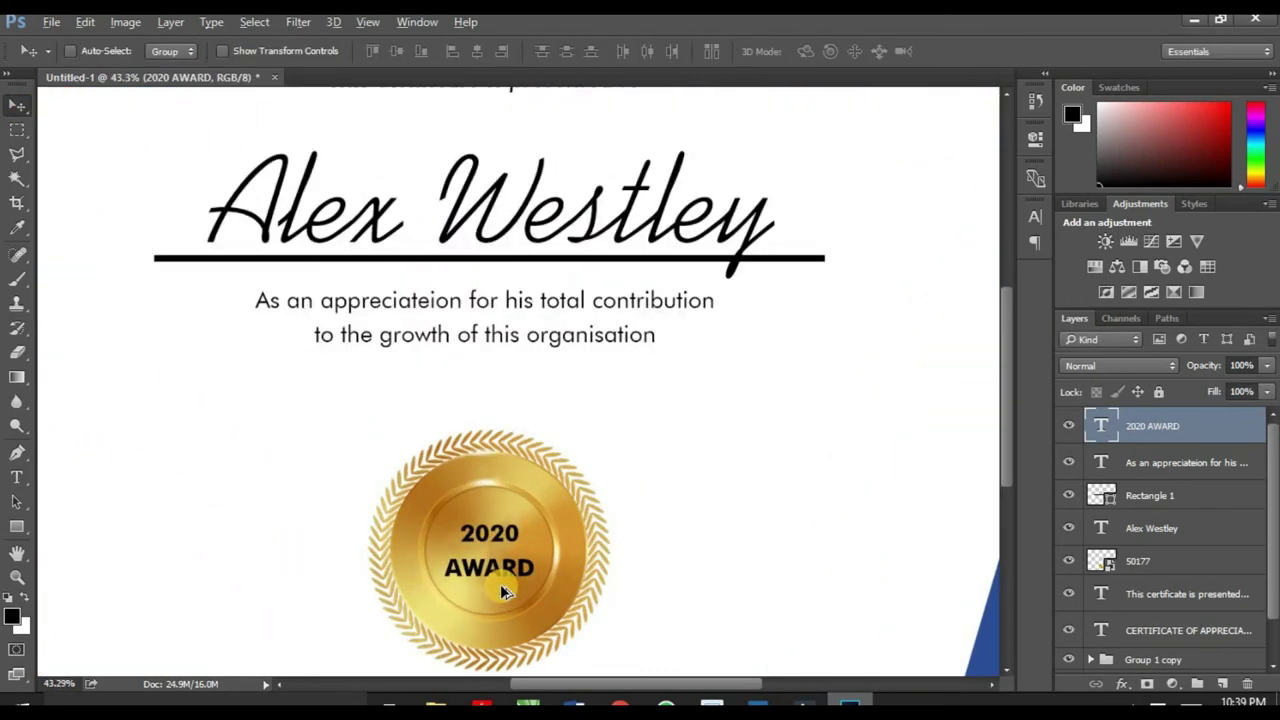
{"action": "scroll", "coordinate": [500, 590], "scroll_direction": "up", "scroll_amount": 2}
{"action": "key", "text": "ctrl+t"}
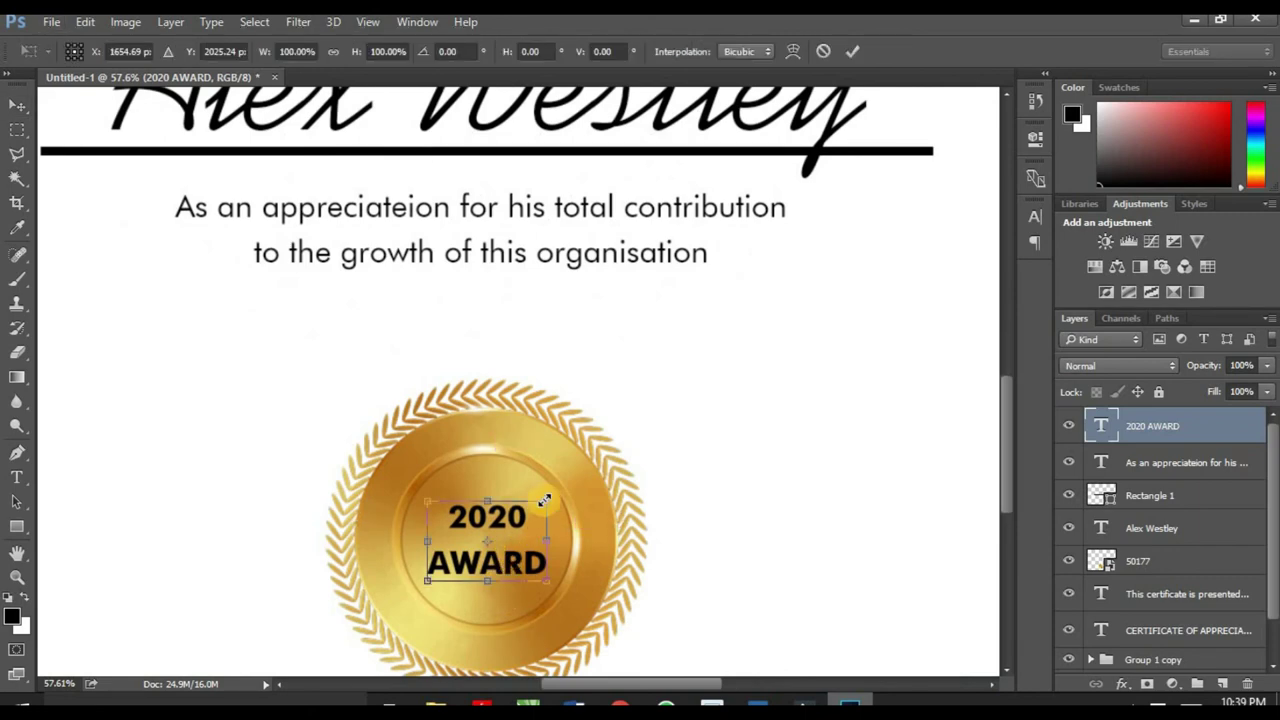
{"action": "left_click_drag", "start_coordinate": [544, 500], "coordinate": [560, 492]}
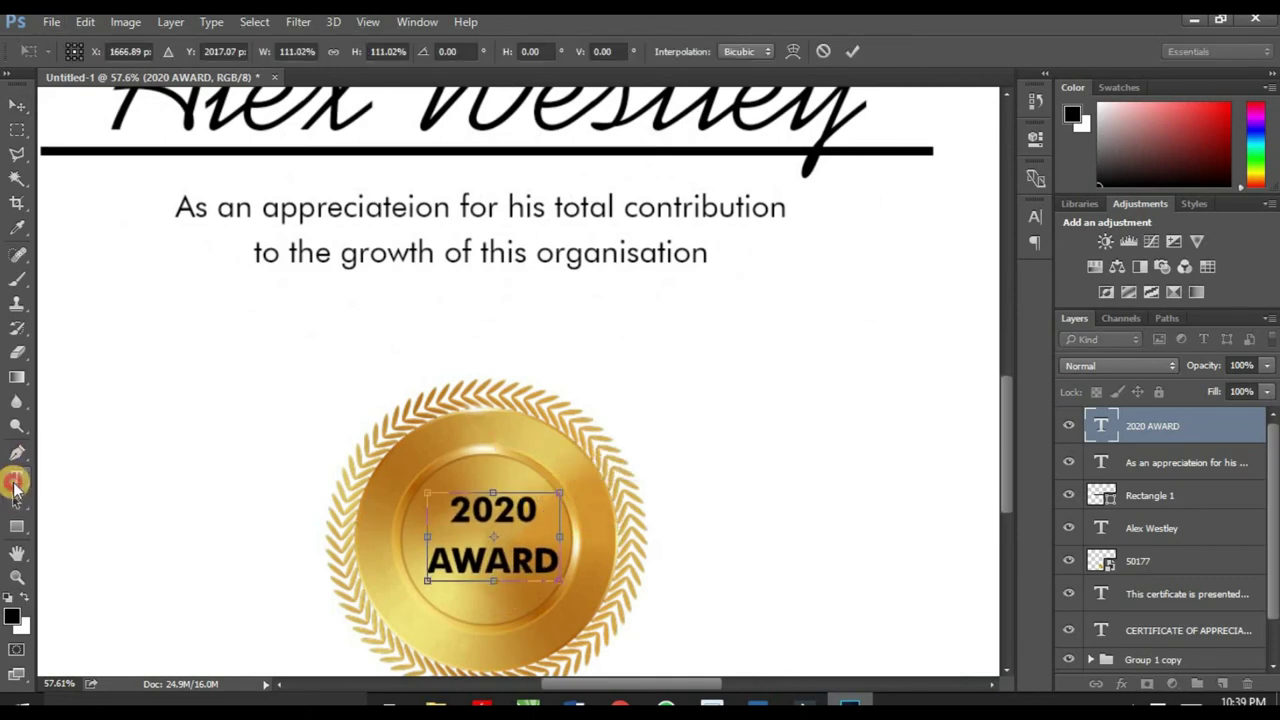
{"action": "left_click", "coordinate": [15, 483]}
{"action": "left_click", "coordinate": [580, 288]}
Step: Tighten the caption's line spacing to 16.48 pt and enlarge it to about 112%
{"action": "left_click", "coordinate": [541, 502]}
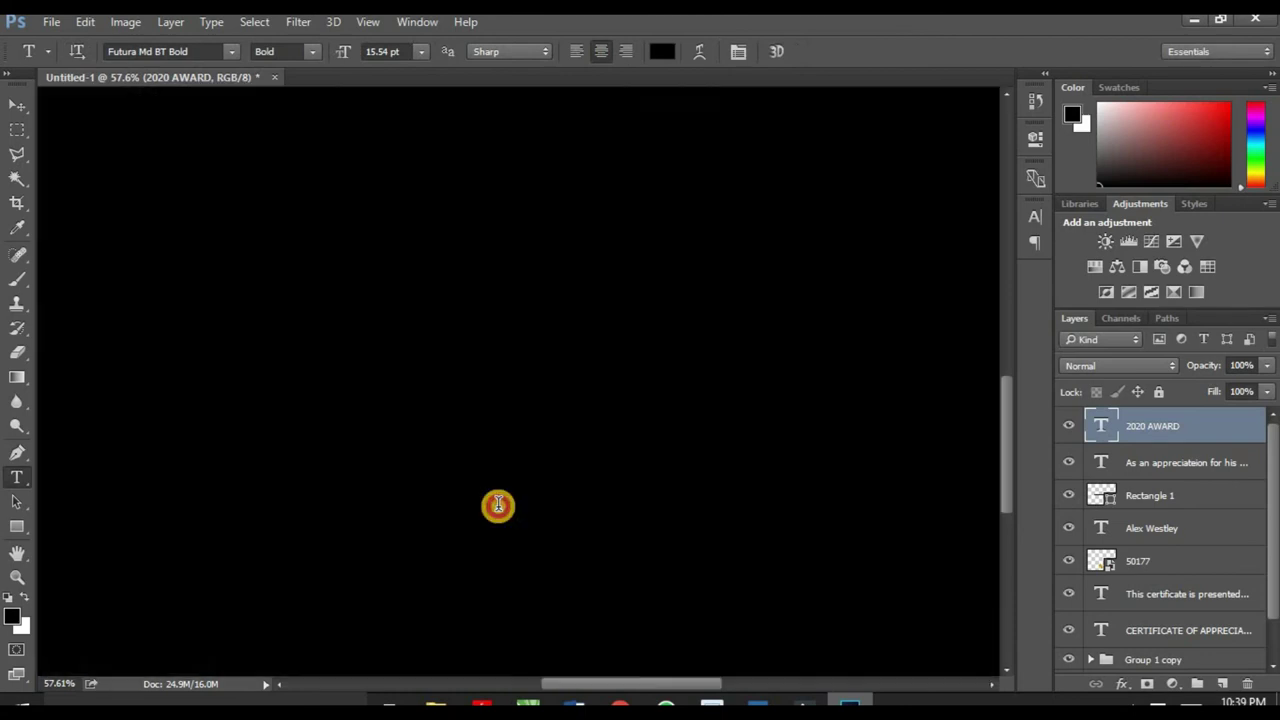
{"action": "key", "text": "ctrl+a"}
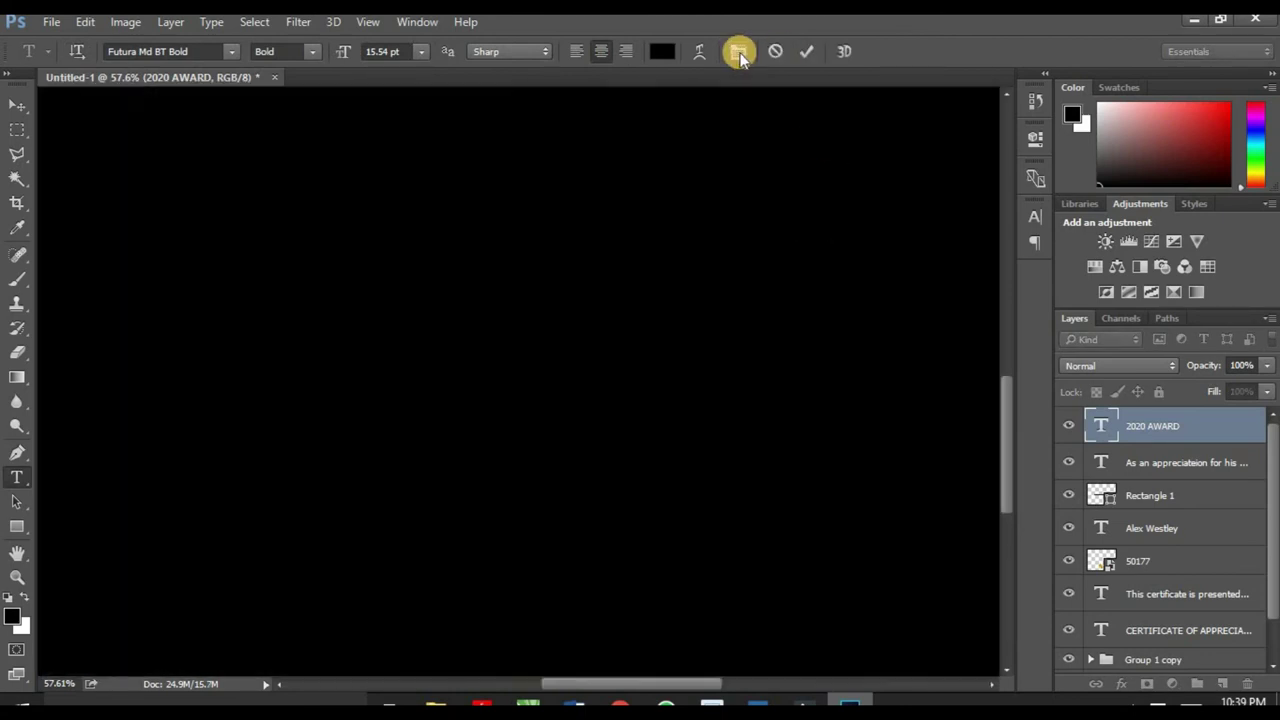
{"action": "left_click", "coordinate": [740, 54]}
{"action": "left_click_drag", "start_coordinate": [920, 250], "coordinate": [911, 251]}
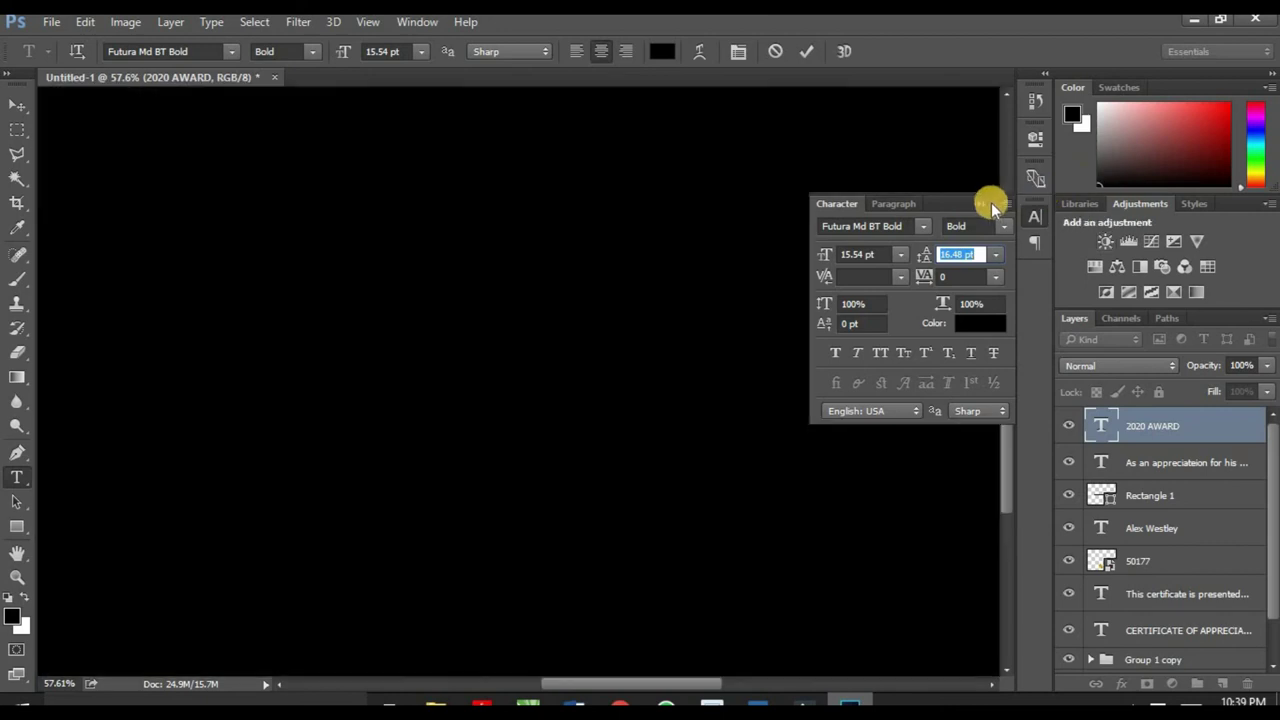
{"action": "left_click", "coordinate": [990, 204]}
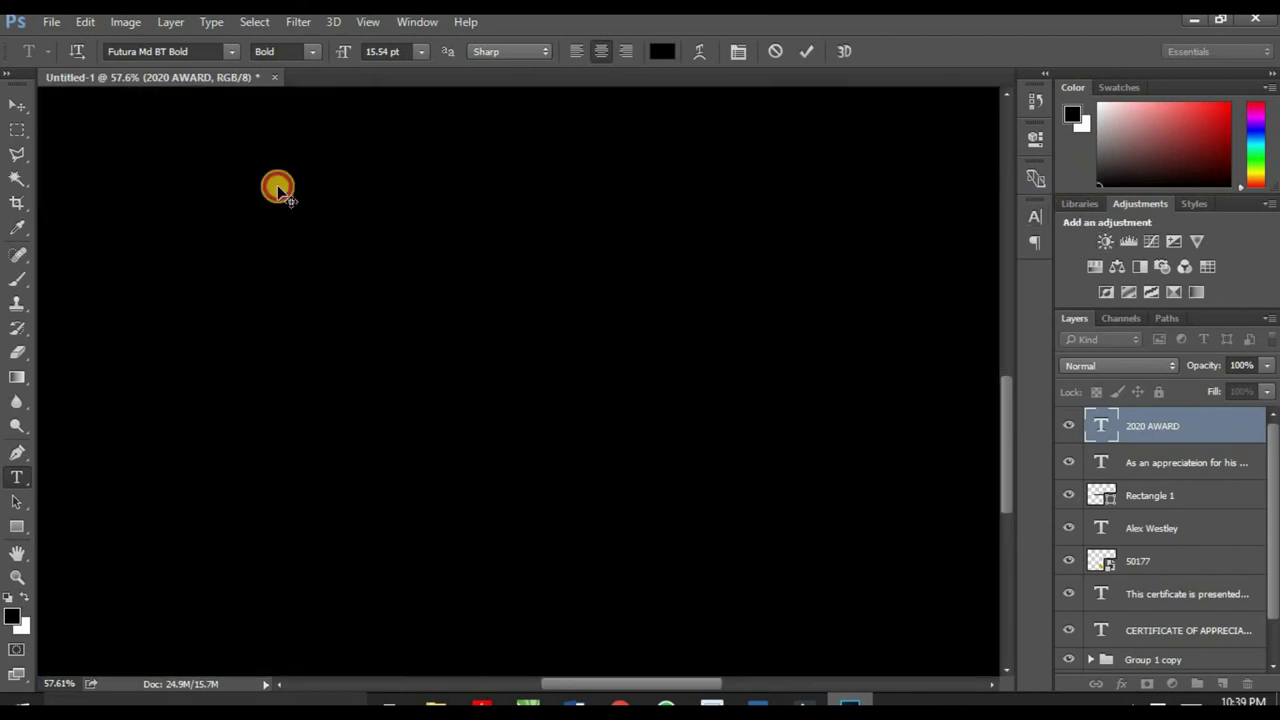
{"action": "left_click", "coordinate": [17, 104]}
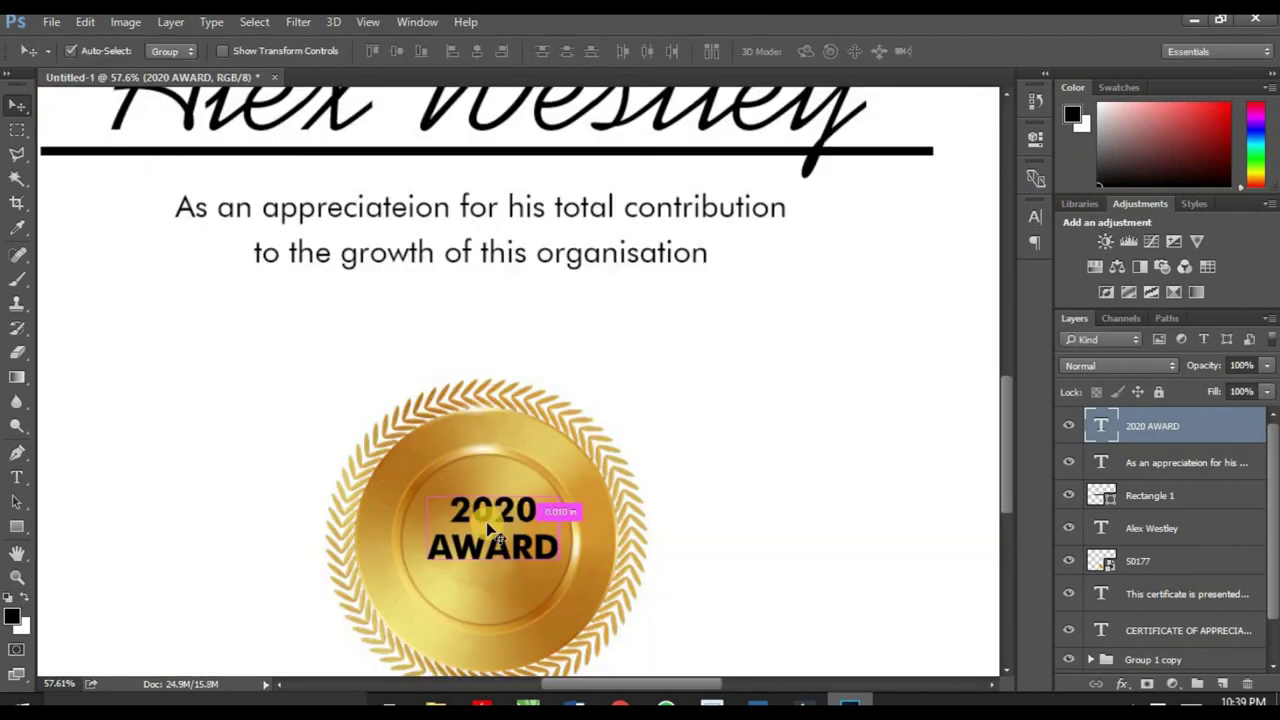
{"action": "key", "text": "ctrl+t"}
{"action": "left_click_drag", "start_coordinate": [426, 569], "coordinate": [408, 577]}
{"action": "left_click", "coordinate": [851, 51]}
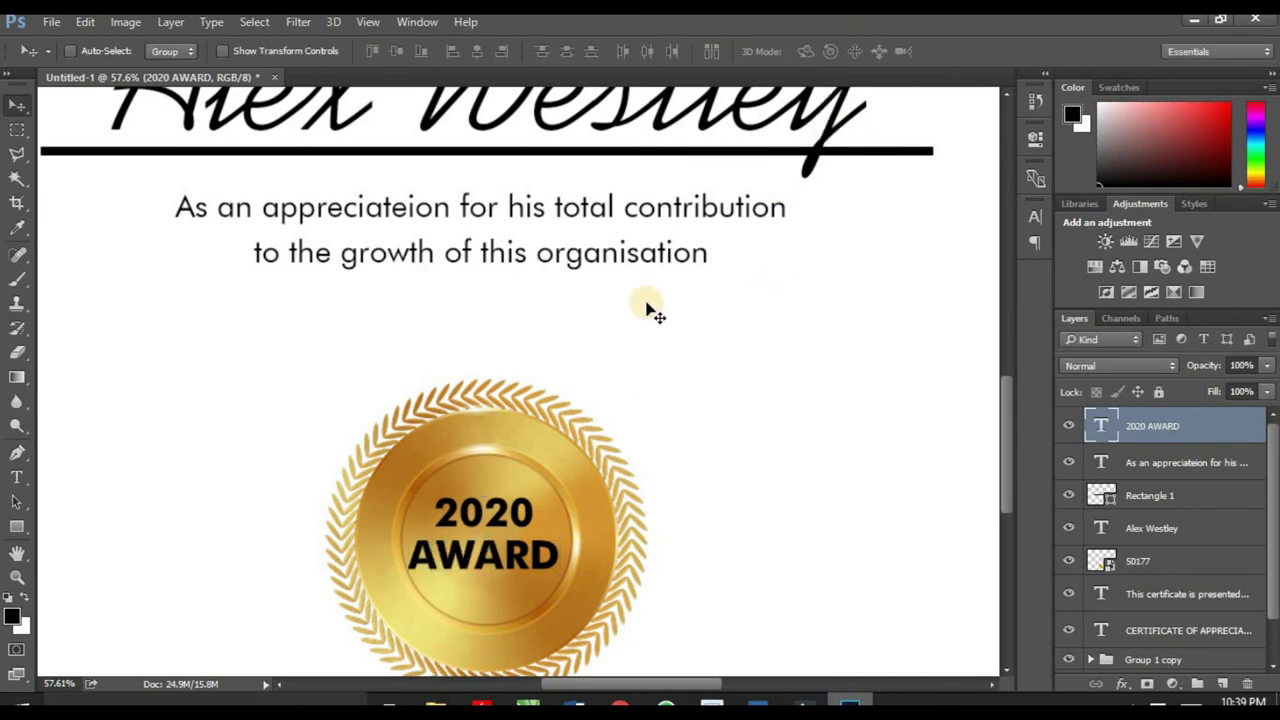
{"action": "scroll", "coordinate": [651, 309], "scroll_direction": "down", "scroll_amount": 4}
Step: Type a 'Date' label at the lower left, level with the gold seal
{"action": "scroll", "coordinate": [616, 343], "scroll_direction": "down", "scroll_amount": 3}
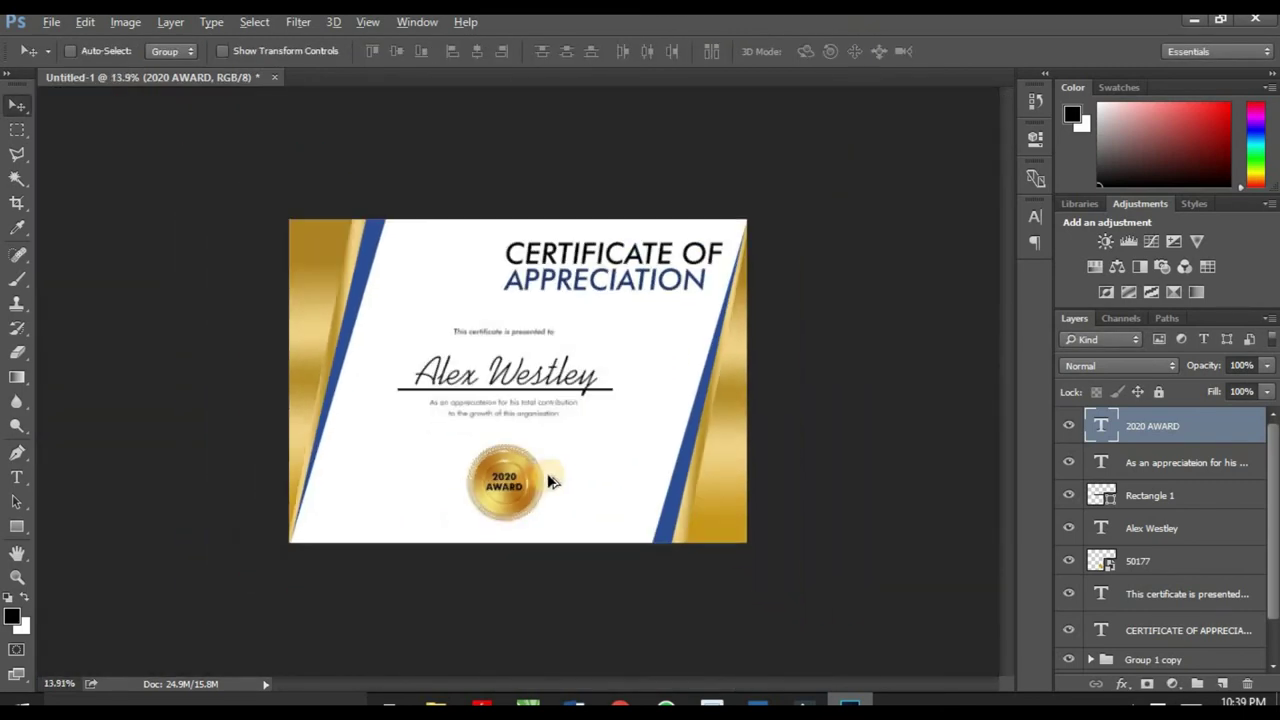
{"action": "scroll", "coordinate": [511, 568], "scroll_direction": "up", "scroll_amount": 1}
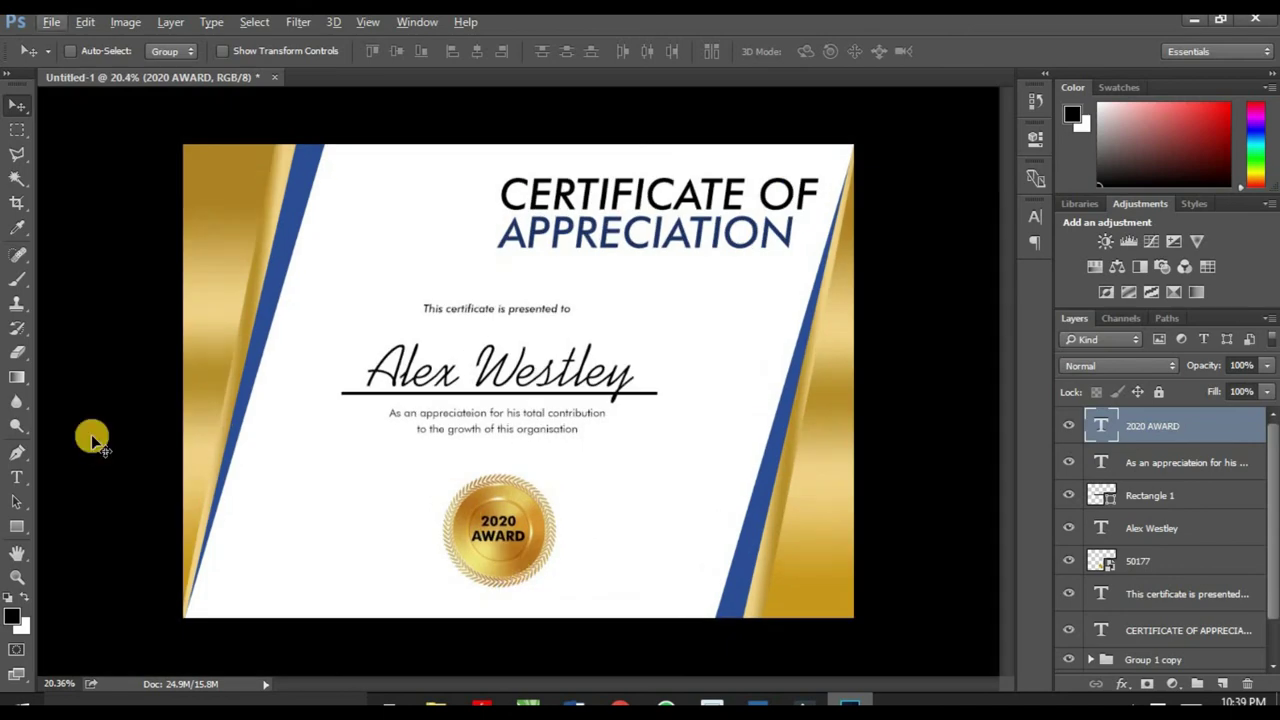
{"action": "left_click", "coordinate": [19, 478]}
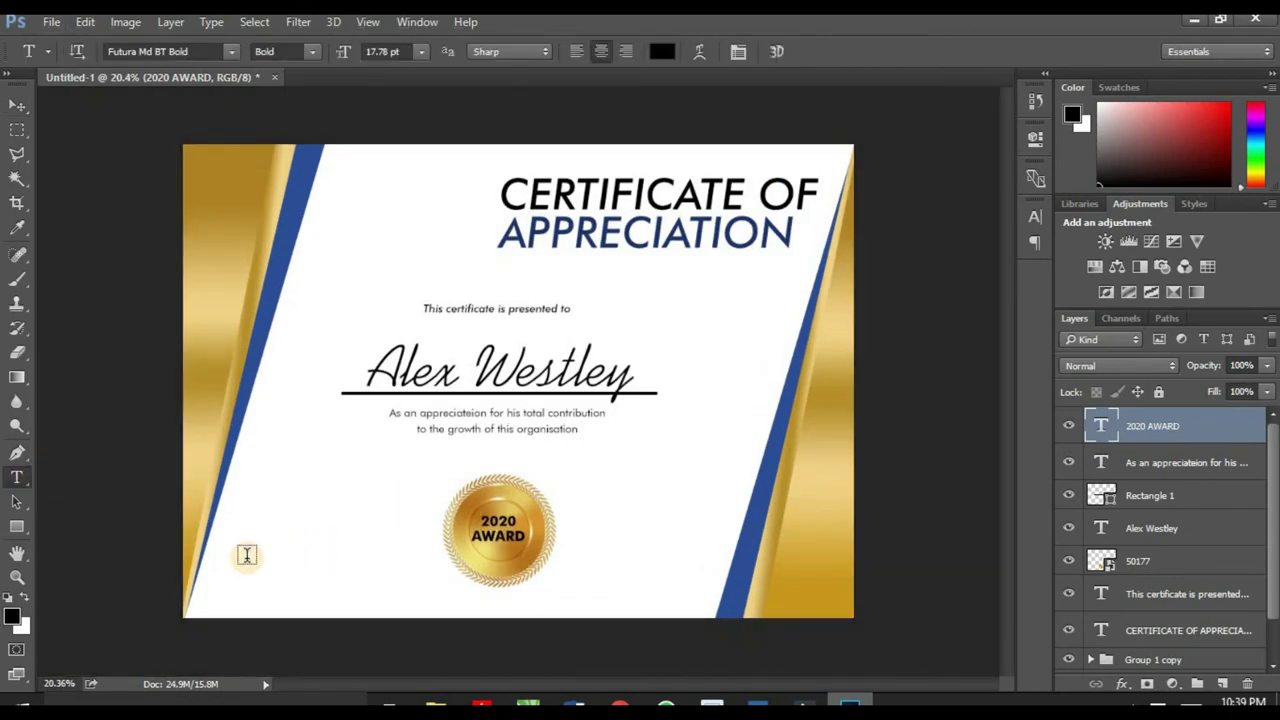
{"action": "left_click", "coordinate": [245, 549]}
{"action": "left_click", "coordinate": [245, 549]}
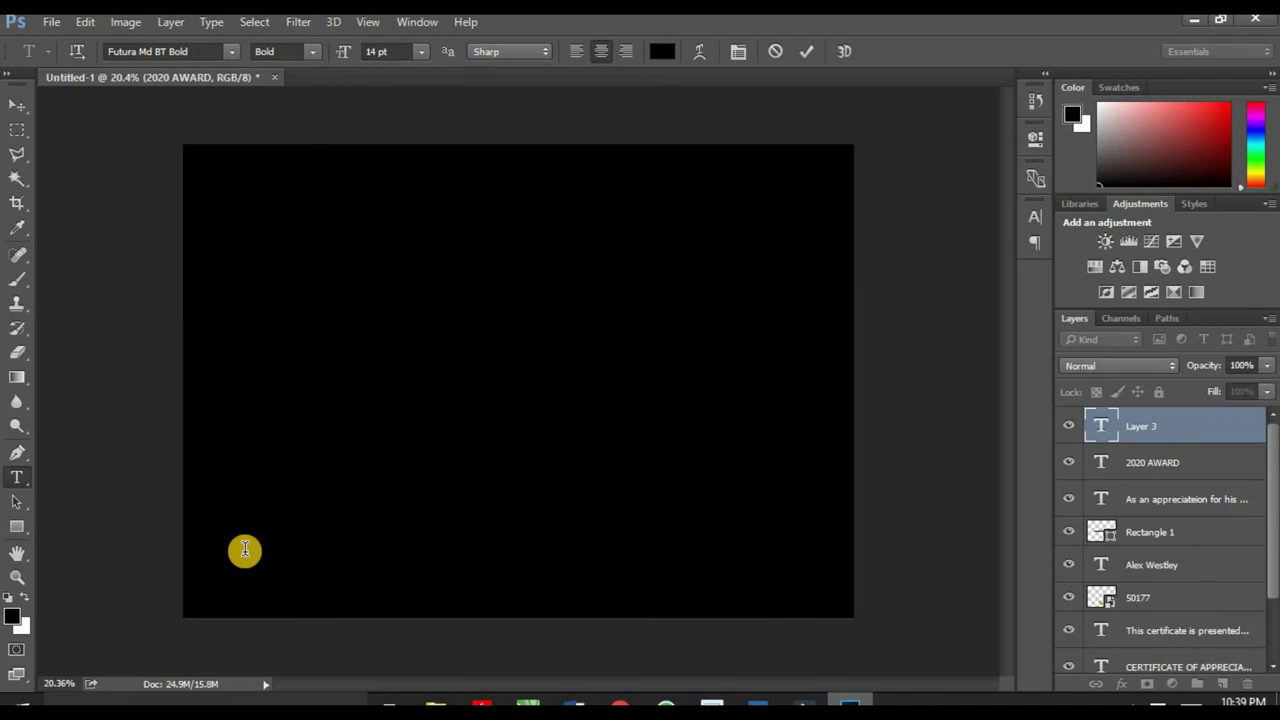
{"action": "type", "text": "Date"}
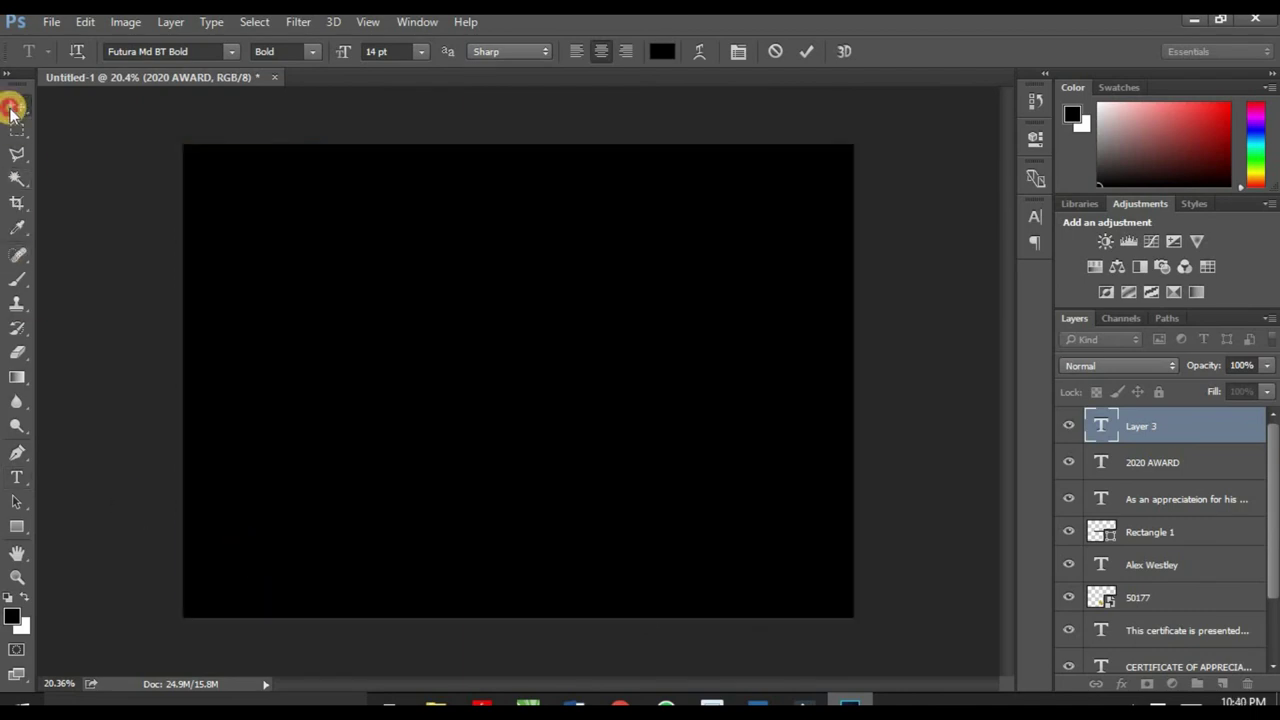
{"action": "left_click", "coordinate": [14, 106]}
{"action": "scroll", "coordinate": [243, 623], "scroll_direction": "up", "scroll_amount": 3}
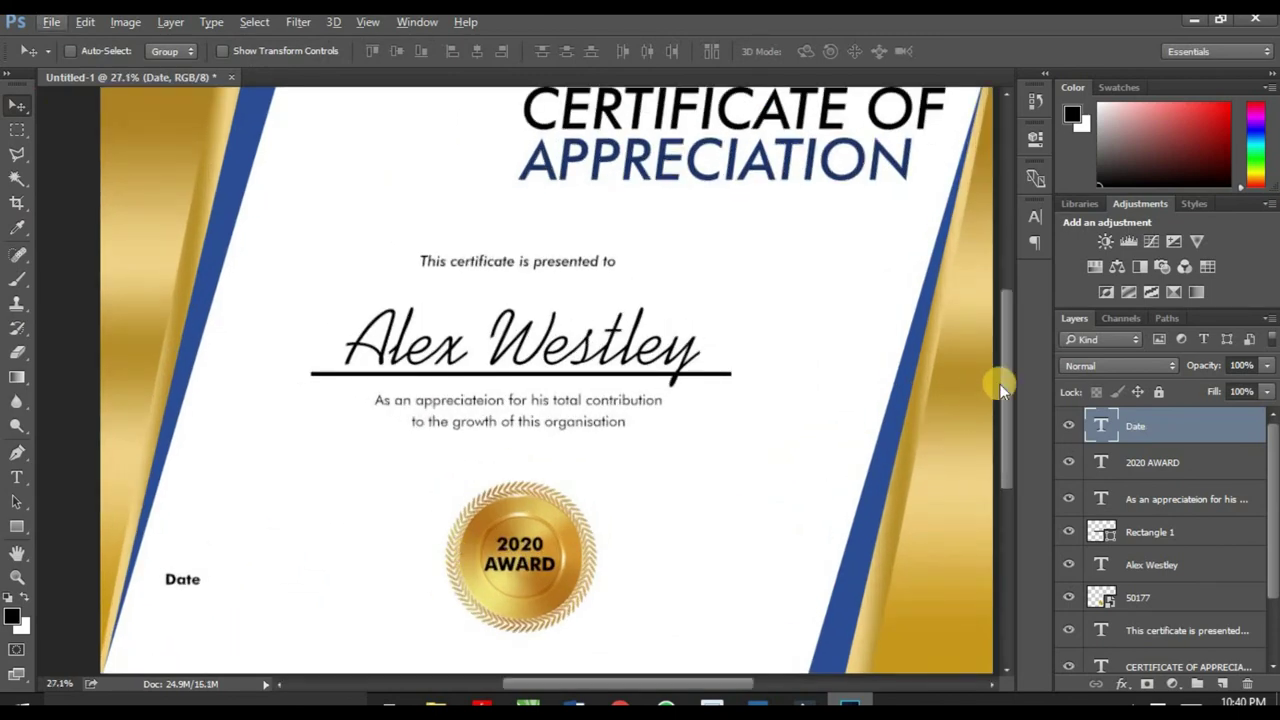
{"action": "left_click", "coordinate": [1009, 413]}
{"action": "left_click_drag", "start_coordinate": [1009, 413], "coordinate": [1009, 433]}
{"action": "left_click_drag", "start_coordinate": [185, 500], "coordinate": [270, 502]}
Step: Change the Date label's font to Futura Bk BT Book
{"action": "left_click", "coordinate": [16, 478]}
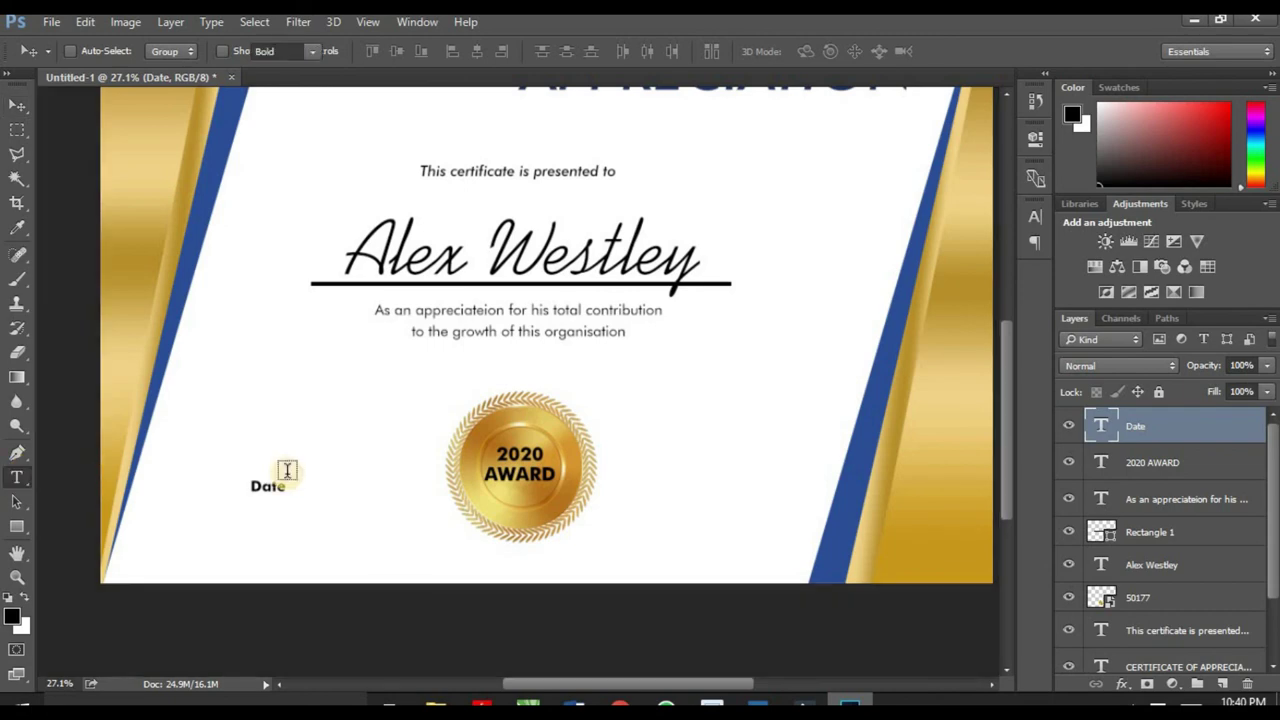
{"action": "left_click", "coordinate": [272, 490]}
{"action": "double_click", "coordinate": [272, 488]}
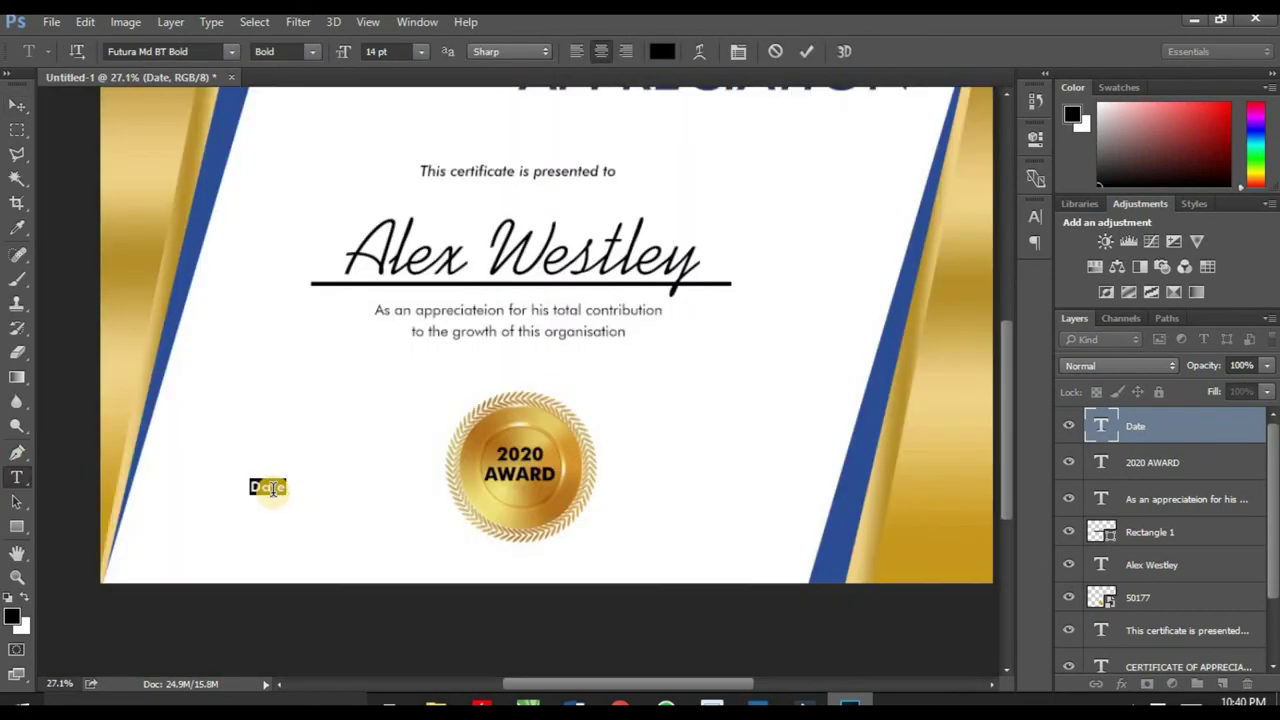
{"action": "left_click", "coordinate": [230, 51]}
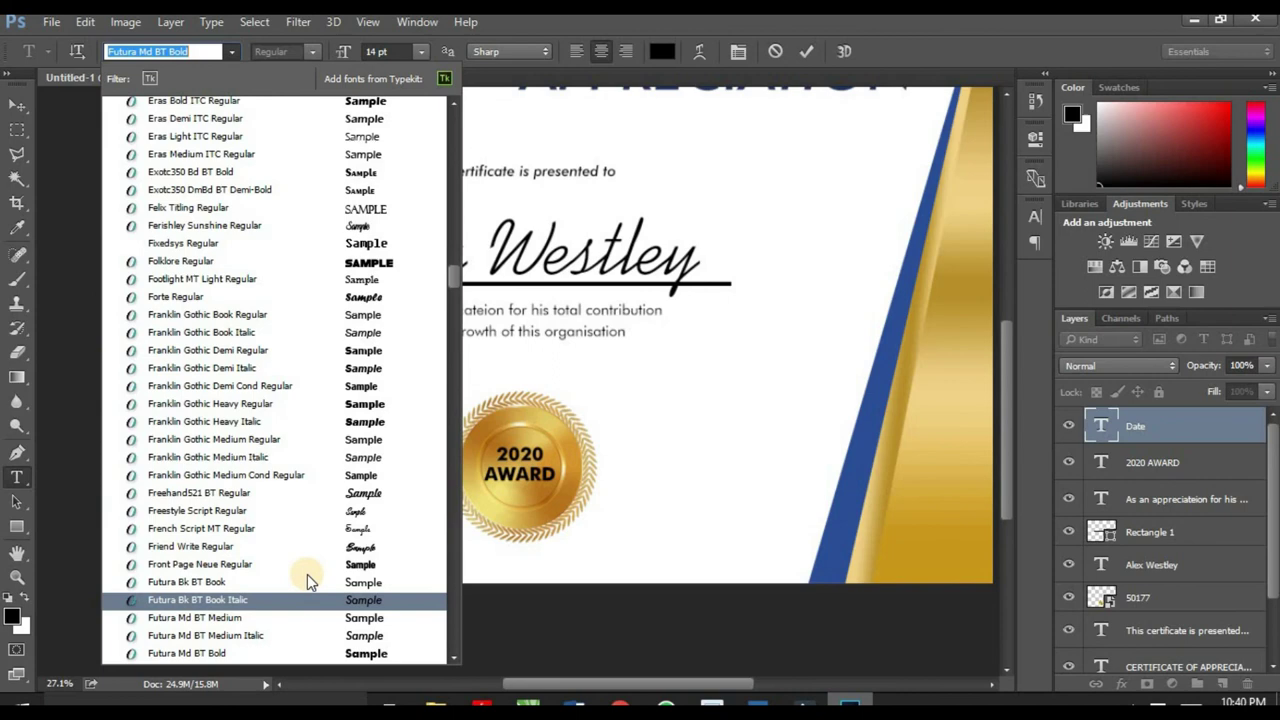
{"action": "left_click", "coordinate": [308, 582]}
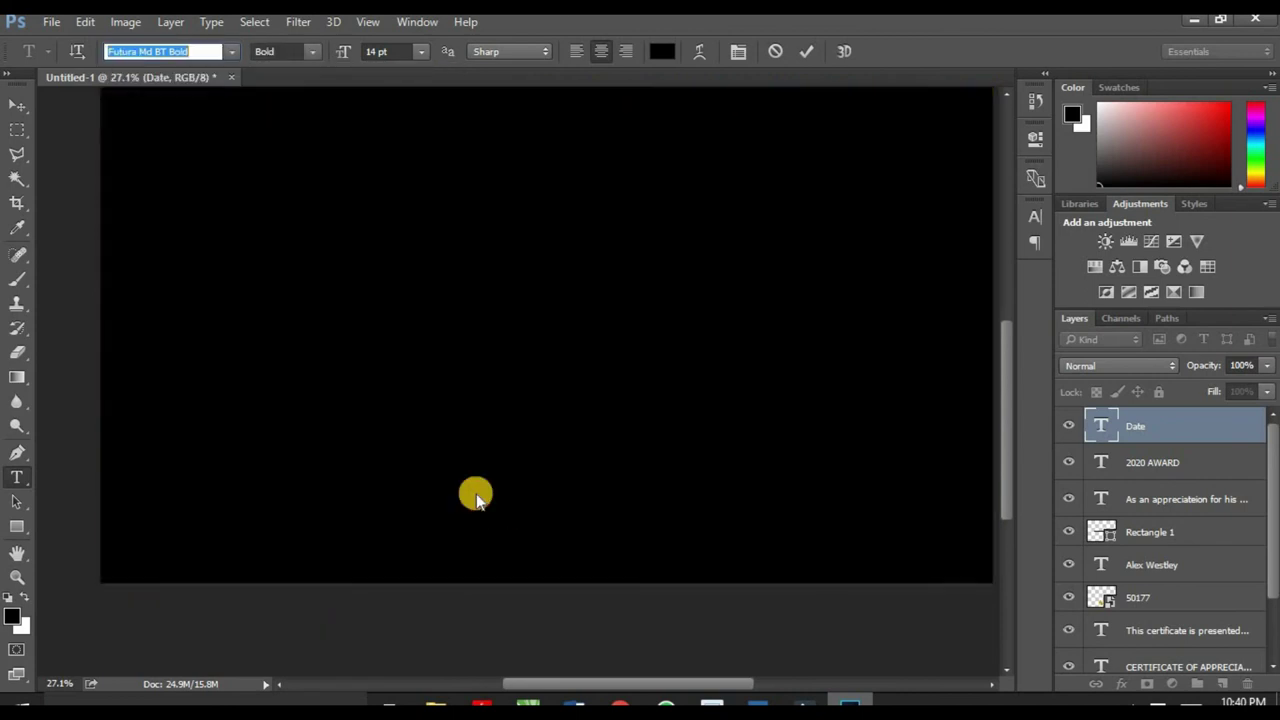
Step: Duplicate the Date label, move the copy to the lower right, and retype it as 'Signature'
{"action": "left_click", "coordinate": [14, 108]}
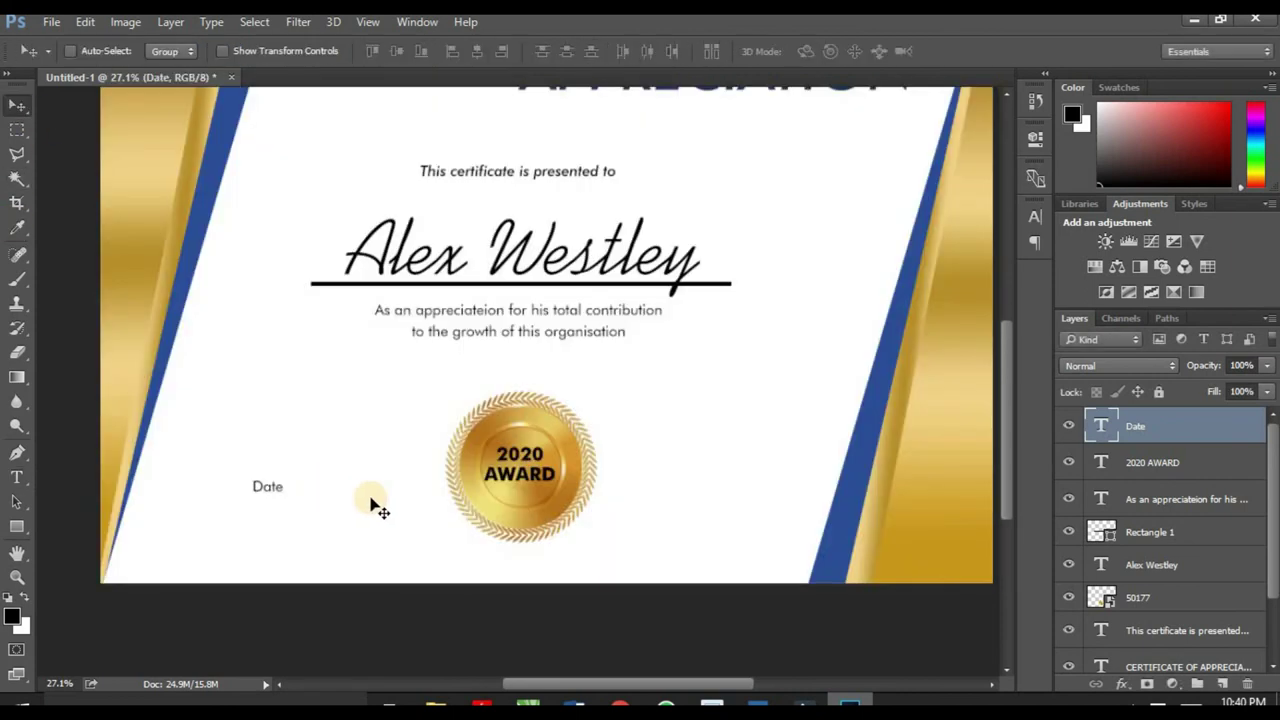
{"action": "left_click_drag", "start_coordinate": [371, 506], "coordinate": [378, 507]}
{"action": "key", "text": "ctrl+j"}
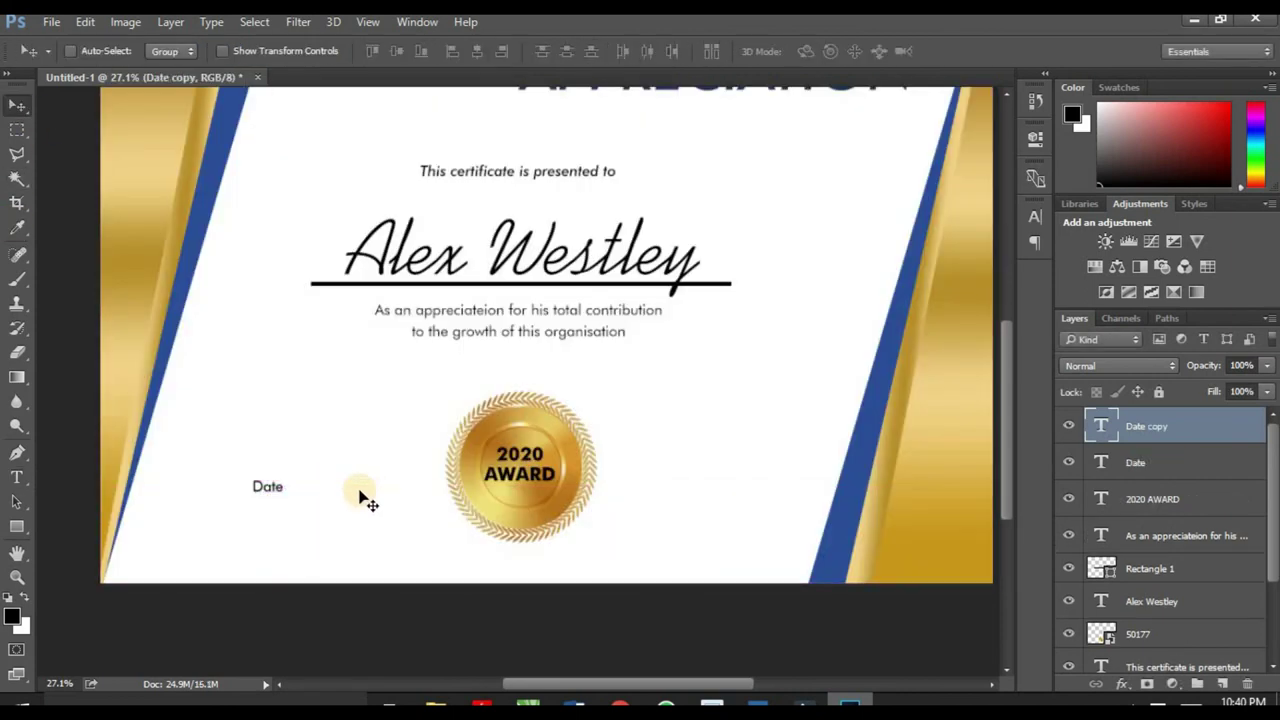
{"action": "left_click_drag", "start_coordinate": [273, 497], "coordinate": [736, 502]}
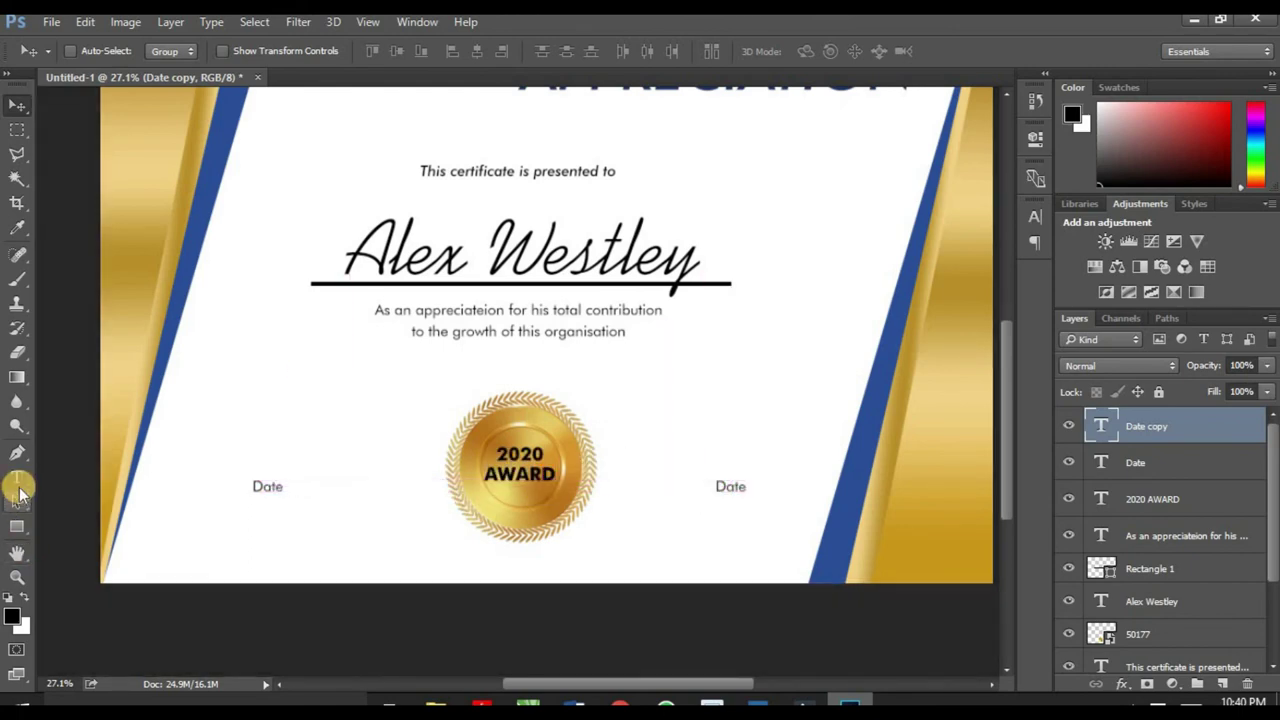
{"action": "left_click", "coordinate": [18, 480]}
{"action": "left_click", "coordinate": [724, 485]}
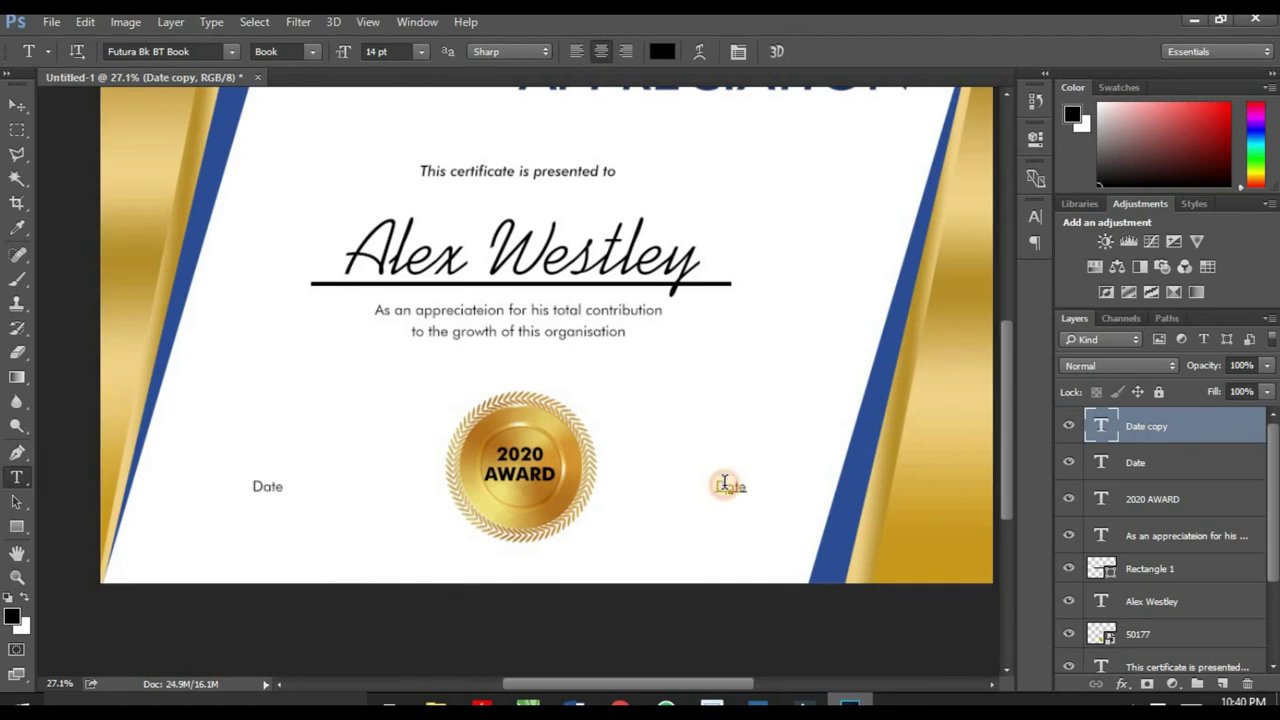
{"action": "type", "text": "Sign"}
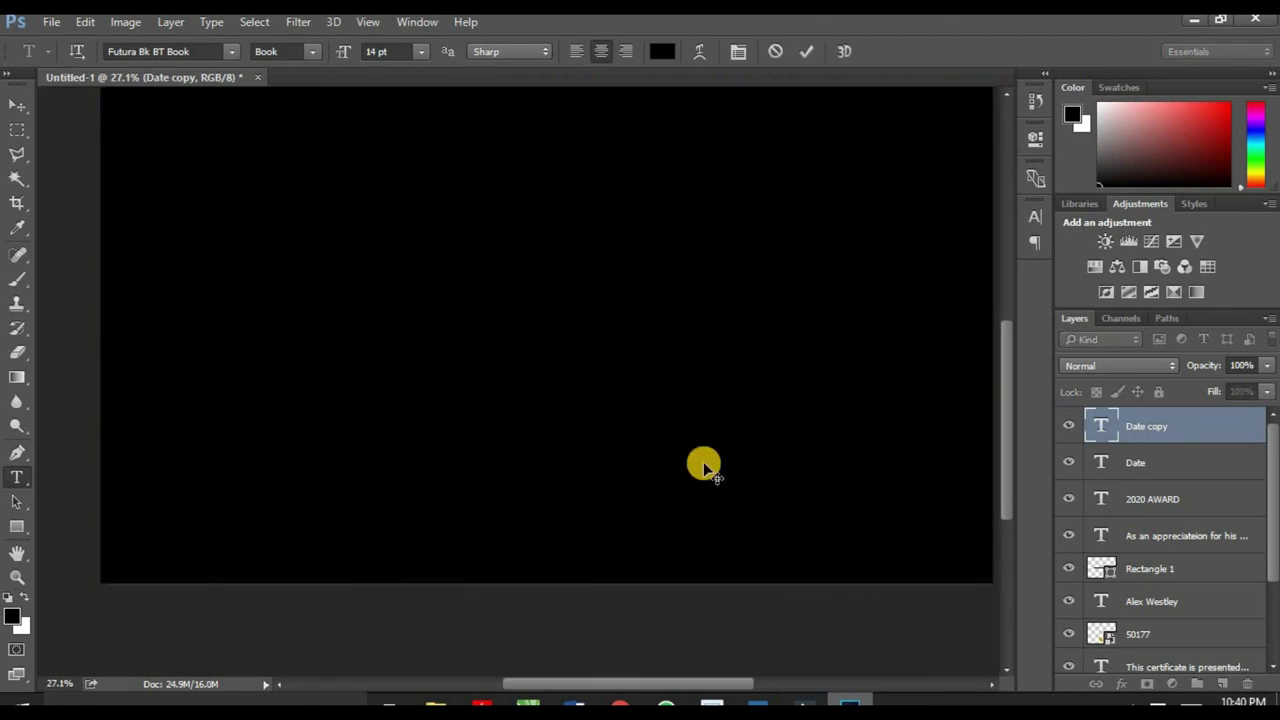
{"action": "type", "text": "ature"}
{"action": "left_click", "coordinate": [28, 106]}
Step: Draw a thin black bar, slim it down, and place it just above the Date label
{"action": "scroll", "coordinate": [264, 526], "scroll_direction": "up", "scroll_amount": 2}
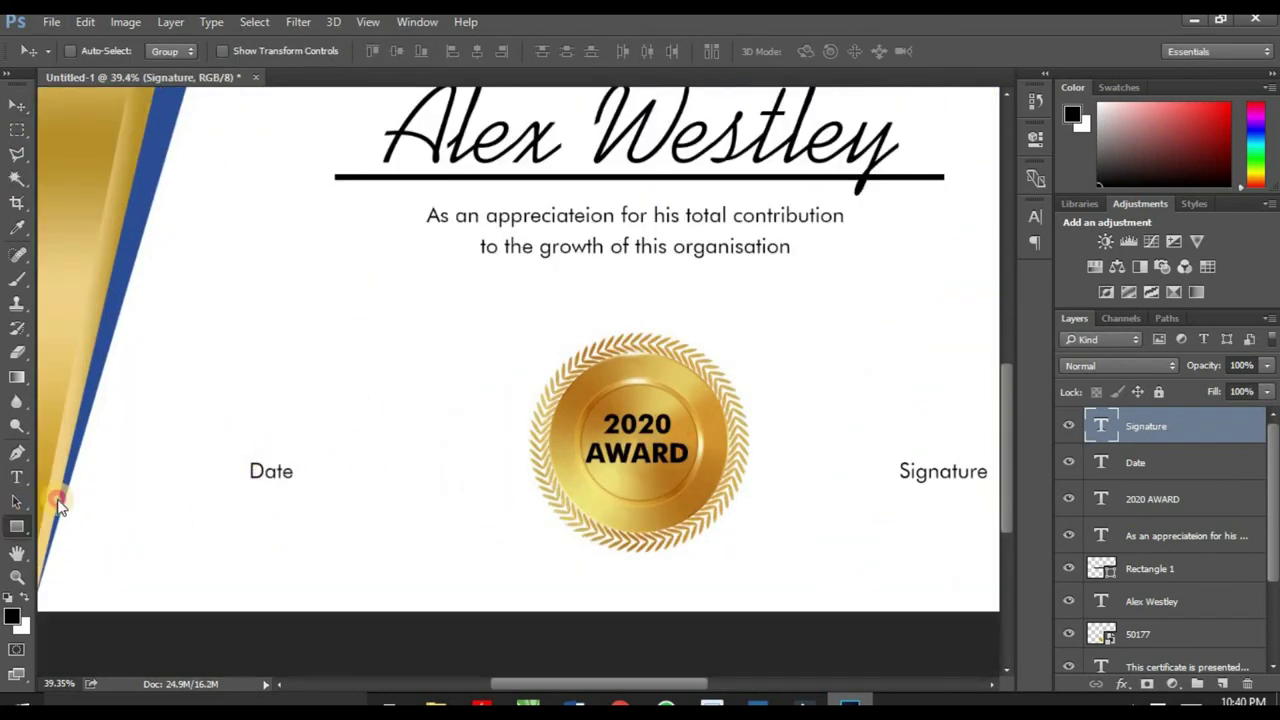
{"action": "left_click", "coordinate": [17, 524]}
{"action": "left_click_drag", "start_coordinate": [164, 444], "coordinate": [377, 446]}
{"action": "left_click", "coordinate": [17, 105]}
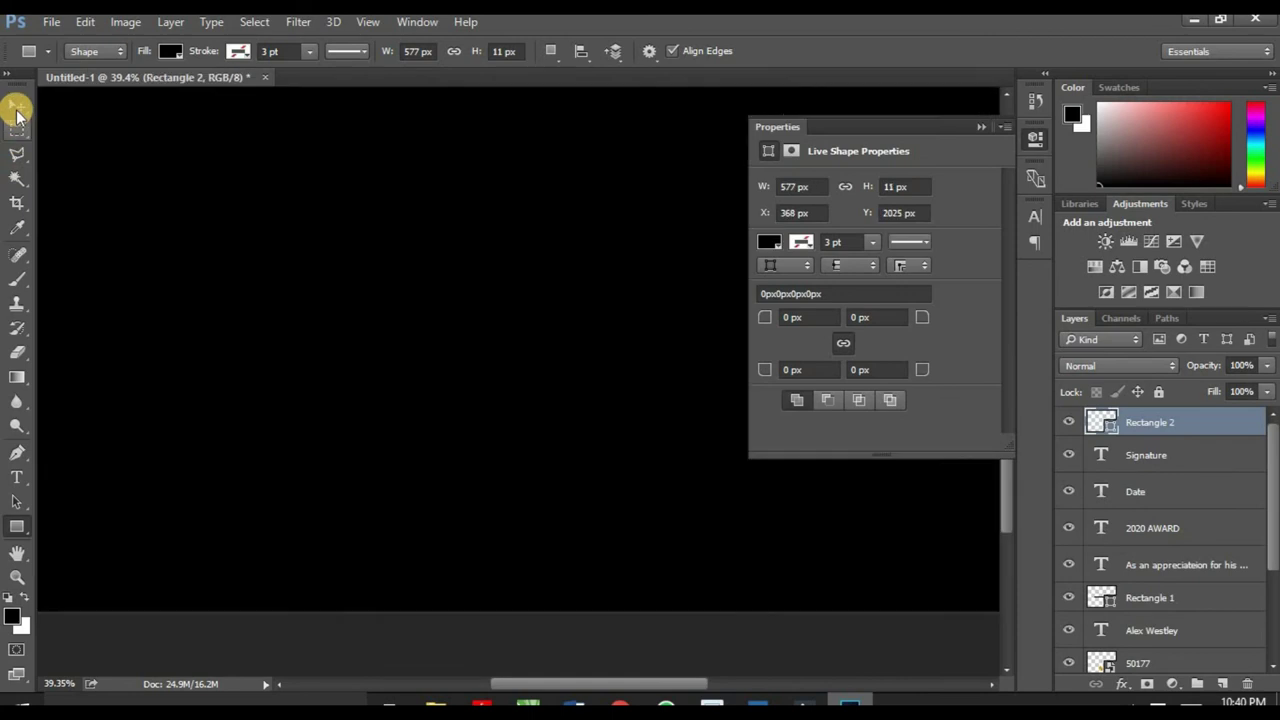
{"action": "scroll", "coordinate": [279, 474], "scroll_direction": "up", "scroll_amount": 4}
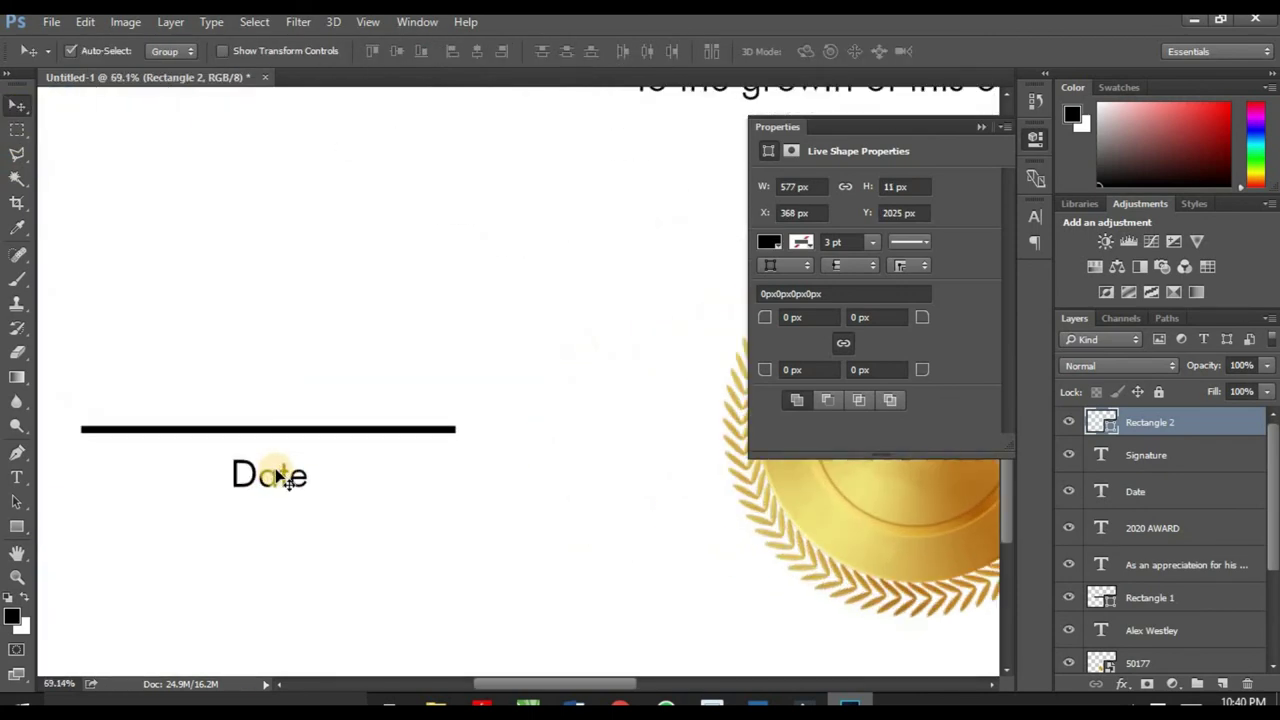
{"action": "key", "text": "ctrl+t"}
{"action": "left_click_drag", "start_coordinate": [263, 439], "coordinate": [264, 432]}
{"action": "scroll", "coordinate": [266, 435], "scroll_direction": "up", "scroll_amount": 4}
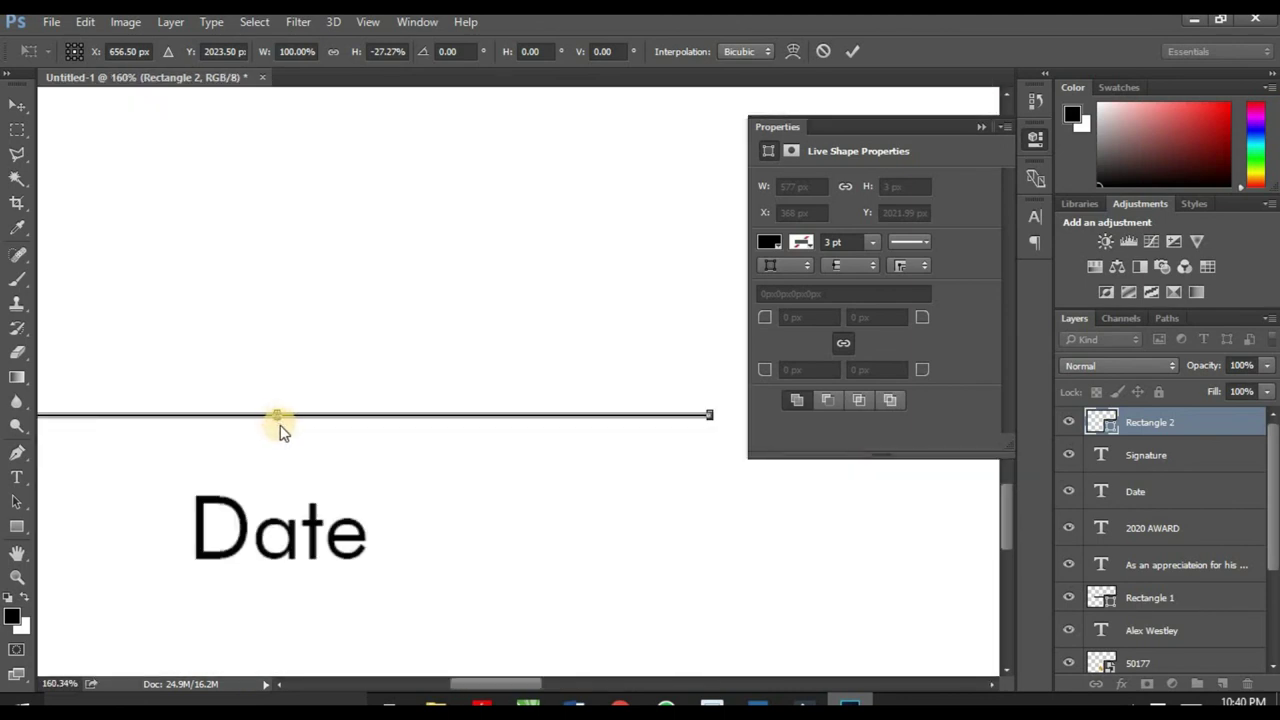
{"action": "mouse_move", "coordinate": [274, 418]}
{"action": "left_mouse_down"}
{"action": "mouse_move", "coordinate": [294, 420]}
{"action": "mouse_move", "coordinate": [280, 416]}
{"action": "left_mouse_up"}
{"action": "left_click", "coordinate": [583, 289]}
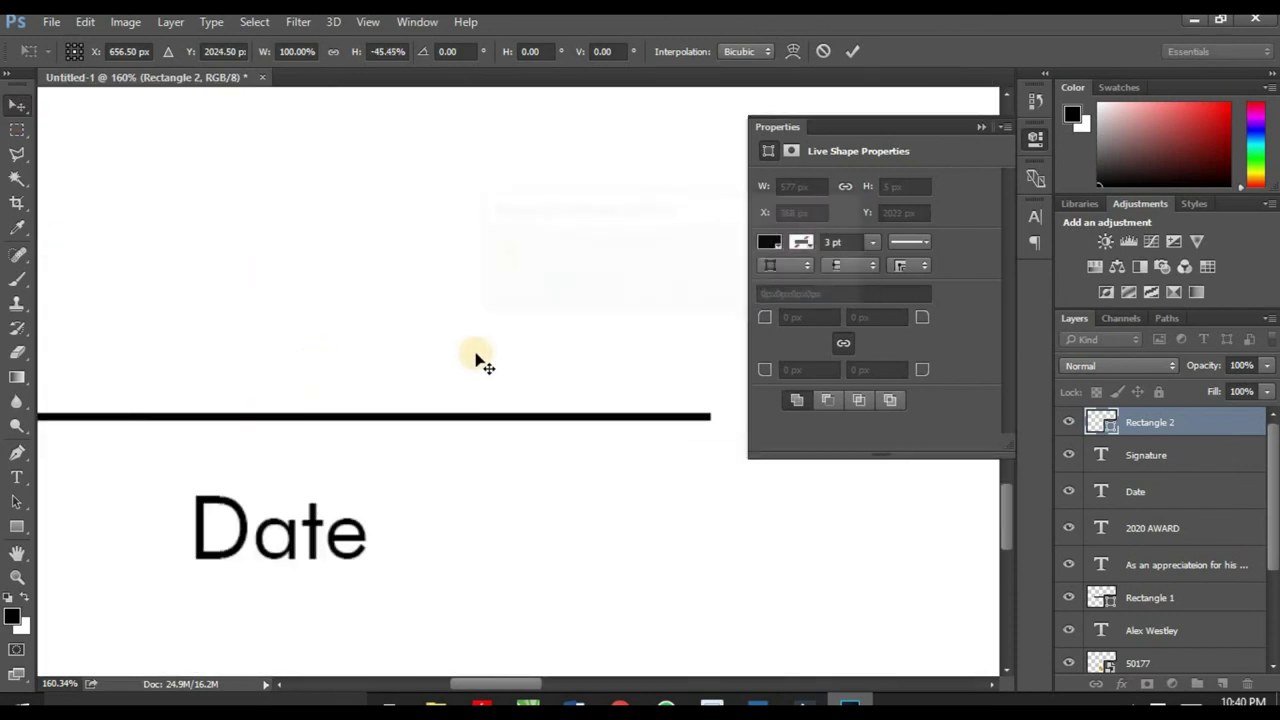
{"action": "scroll", "coordinate": [400, 371], "scroll_direction": "down", "scroll_amount": 3}
{"action": "left_click_drag", "start_coordinate": [397, 393], "coordinate": [423, 423]}
Step: Shorten the Date line from its right end
{"action": "scroll", "coordinate": [429, 363], "scroll_direction": "down", "scroll_amount": 3}
{"action": "scroll", "coordinate": [429, 367], "scroll_direction": "down", "scroll_amount": 2}
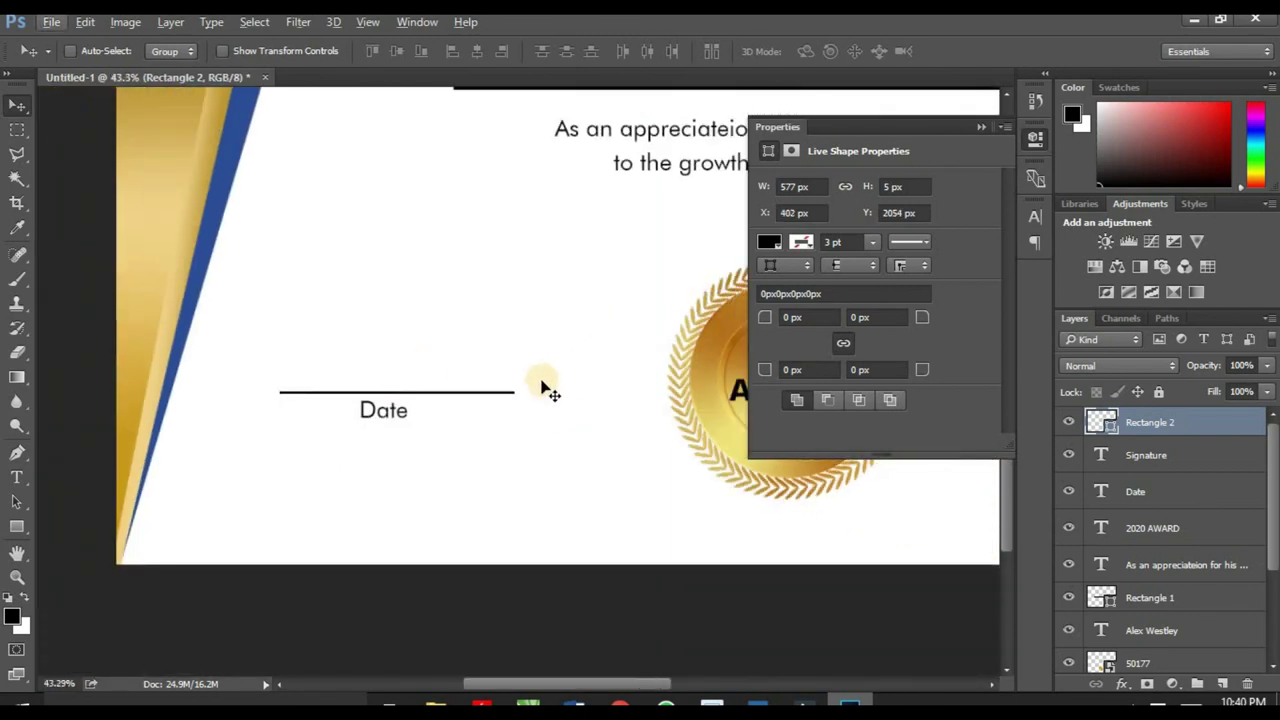
{"action": "key", "text": "ctrl"}
{"action": "key", "text": "ctrl+t"}
{"action": "left_click_drag", "start_coordinate": [515, 392], "coordinate": [483, 393]}
{"action": "left_click", "coordinate": [852, 52]}
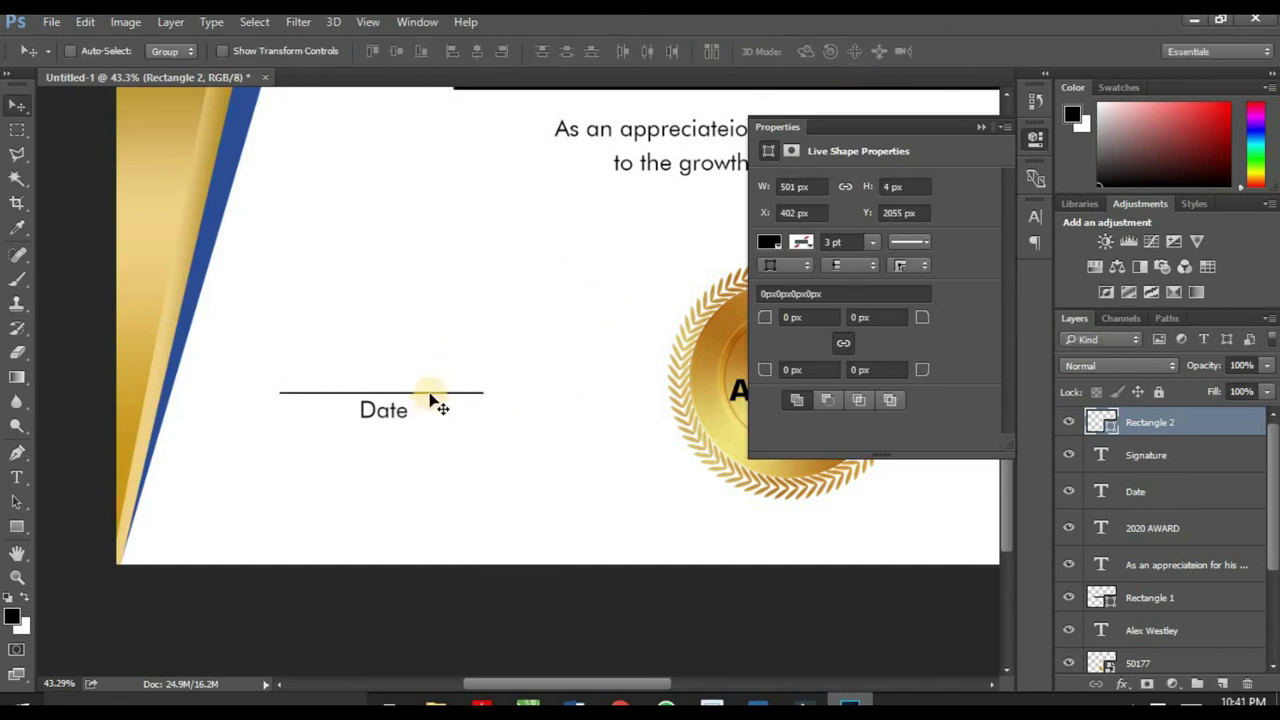
{"action": "left_click", "coordinate": [976, 127]}
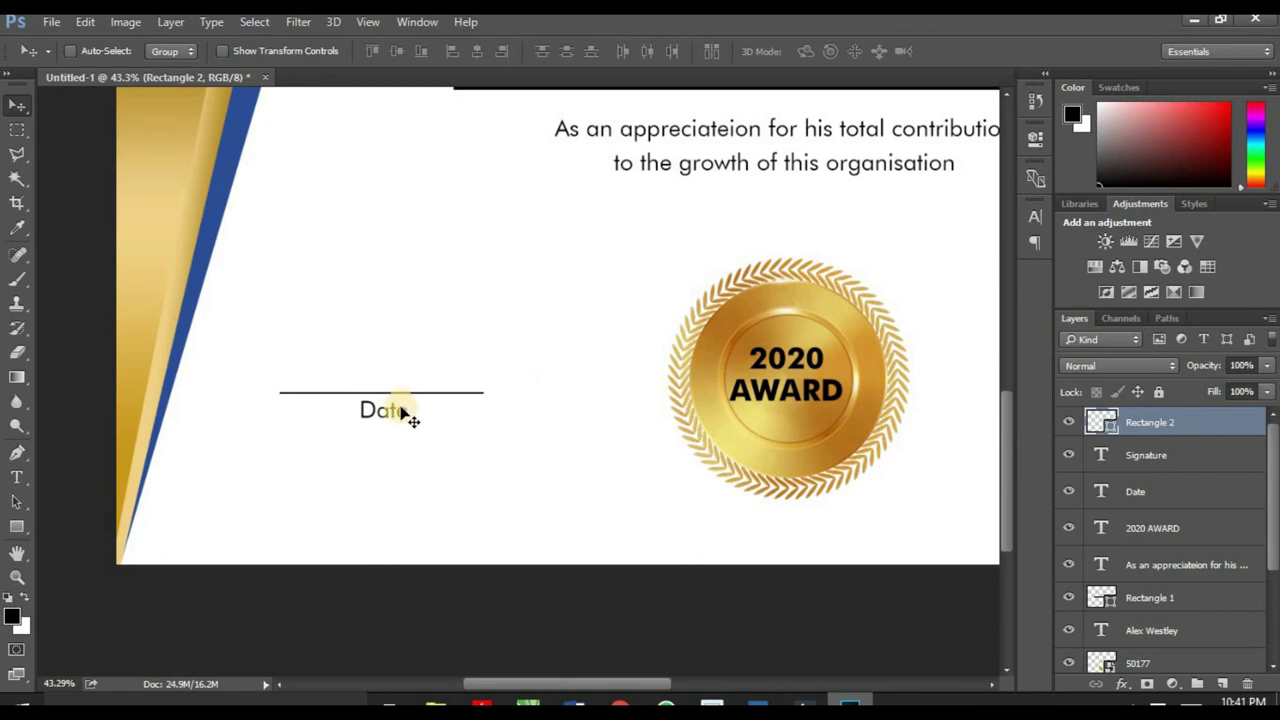
Step: Place a copy of the line above the Signature label
{"action": "scroll", "coordinate": [403, 414], "scroll_direction": "down", "scroll_amount": 3}
{"action": "key", "text": "ctrl"}
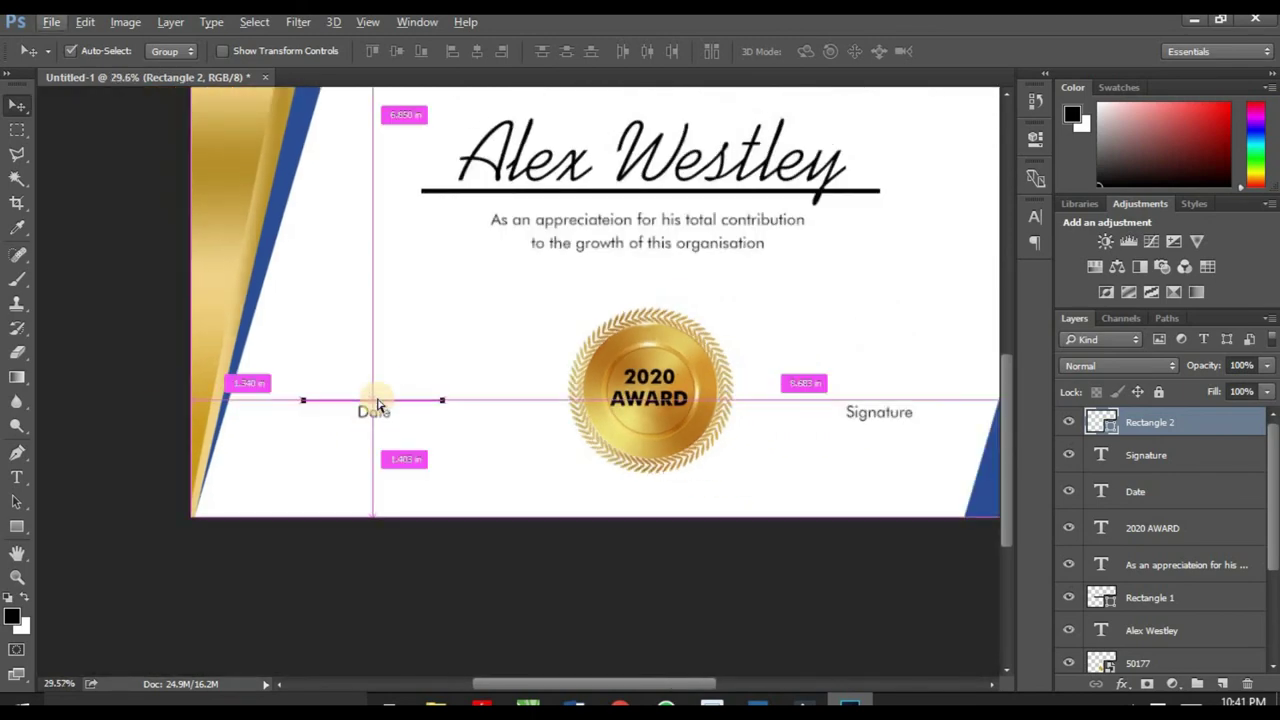
{"action": "mouse_move", "coordinate": [378, 403]}
{"action": "left_mouse_down"}
{"action": "mouse_move", "coordinate": [912, 413]}
{"action": "mouse_move", "coordinate": [880, 410]}
{"action": "left_mouse_up"}
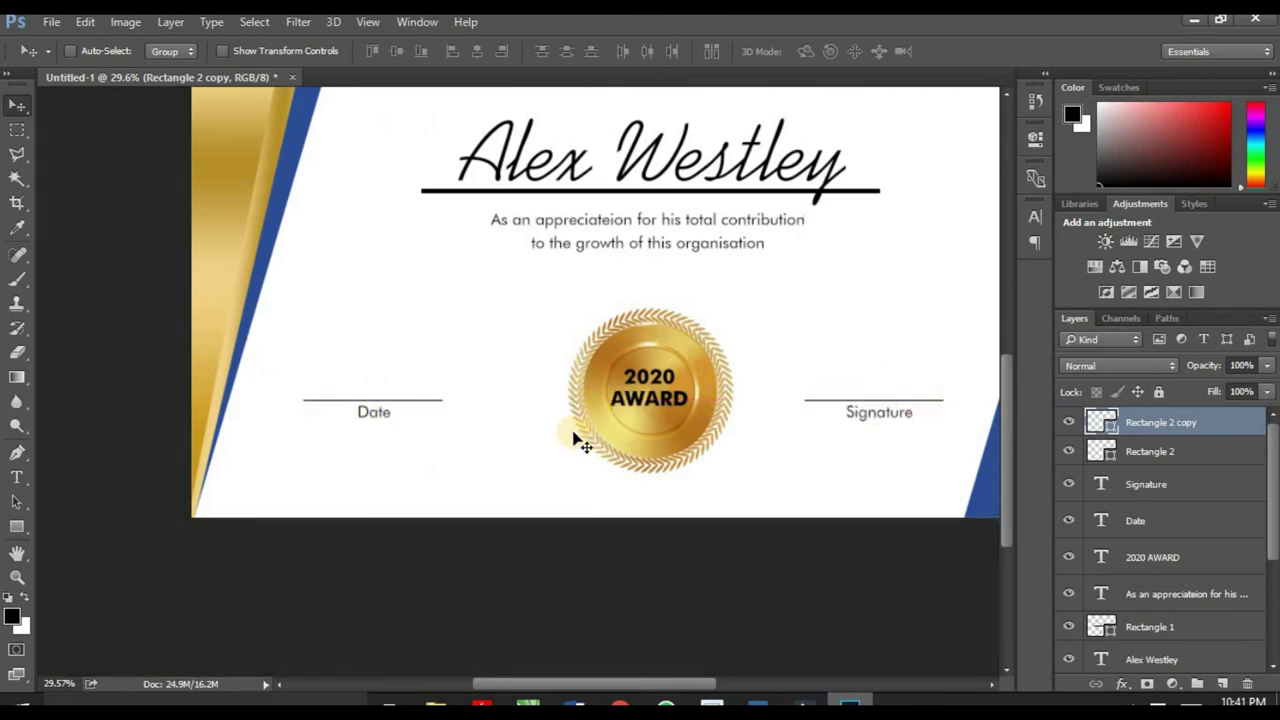
{"action": "scroll", "coordinate": [574, 439], "scroll_direction": "down", "scroll_amount": 2}
{"action": "scroll", "coordinate": [557, 443], "scroll_direction": "down", "scroll_amount": 1}
{"action": "scroll", "coordinate": [571, 484], "scroll_direction": "up", "scroll_amount": 1}
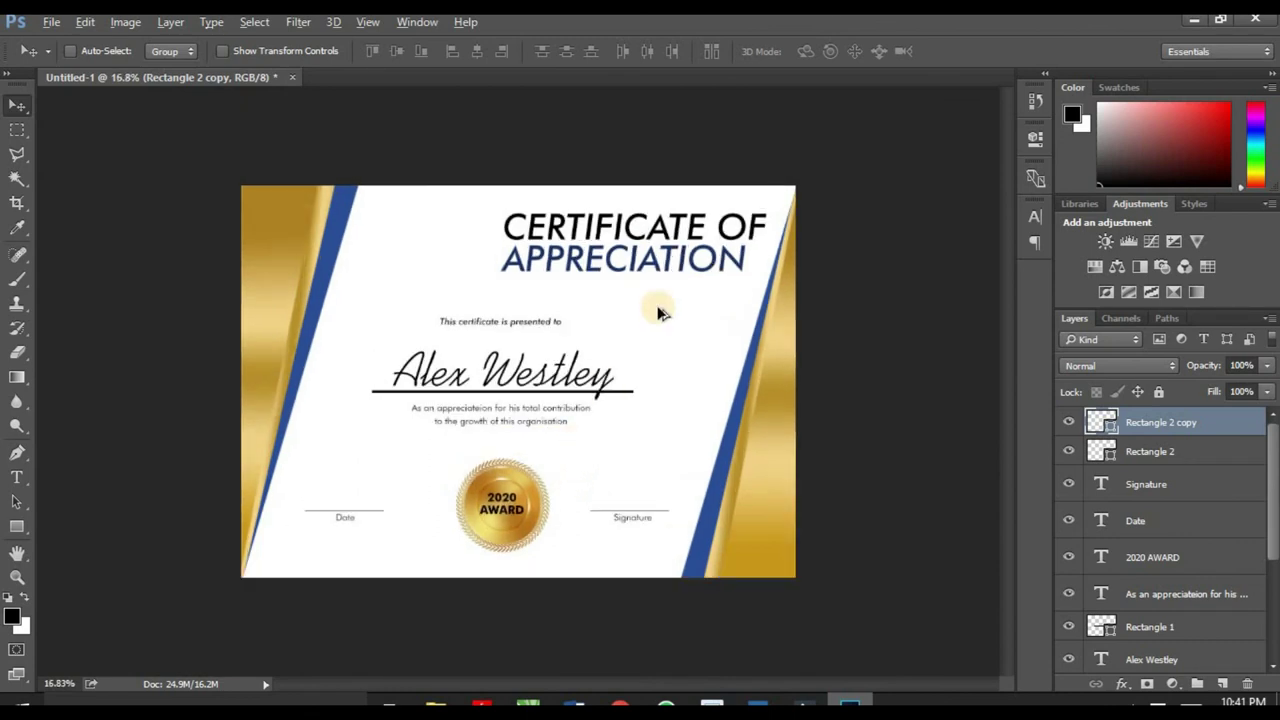